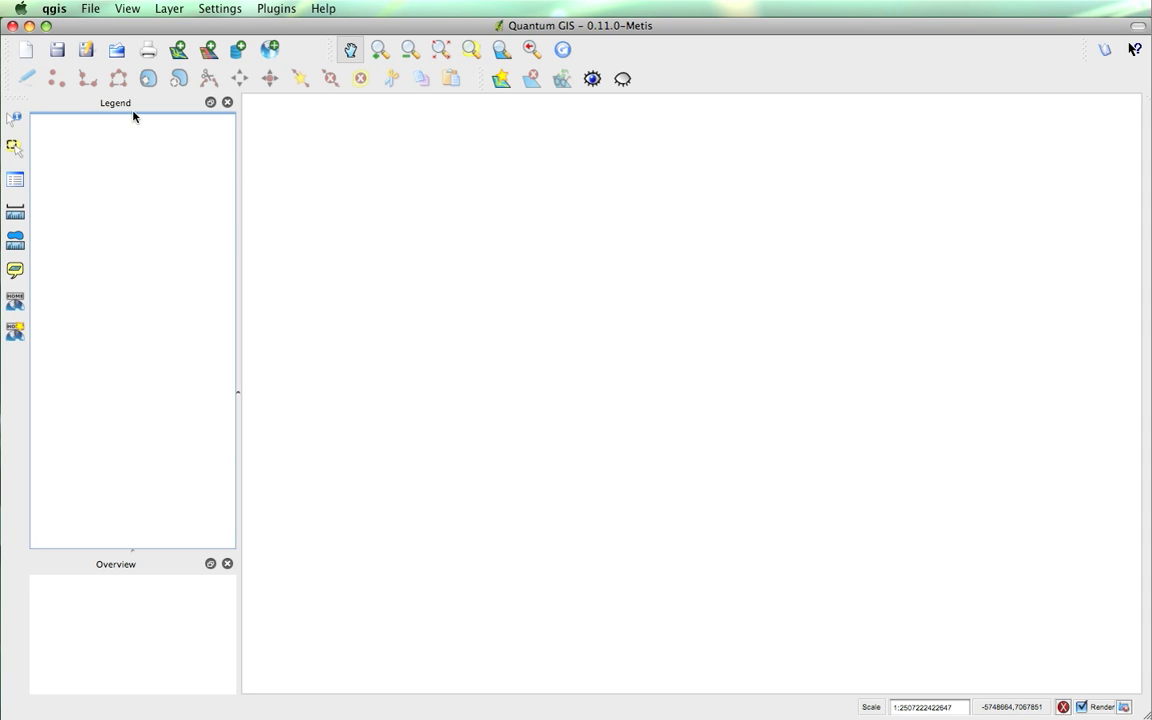
Step: Add alaska, popp, pipelines, rivers and majrivers .shp from qgis_sample_data/vmap0_shapefiles as vector layers
click(179, 53)
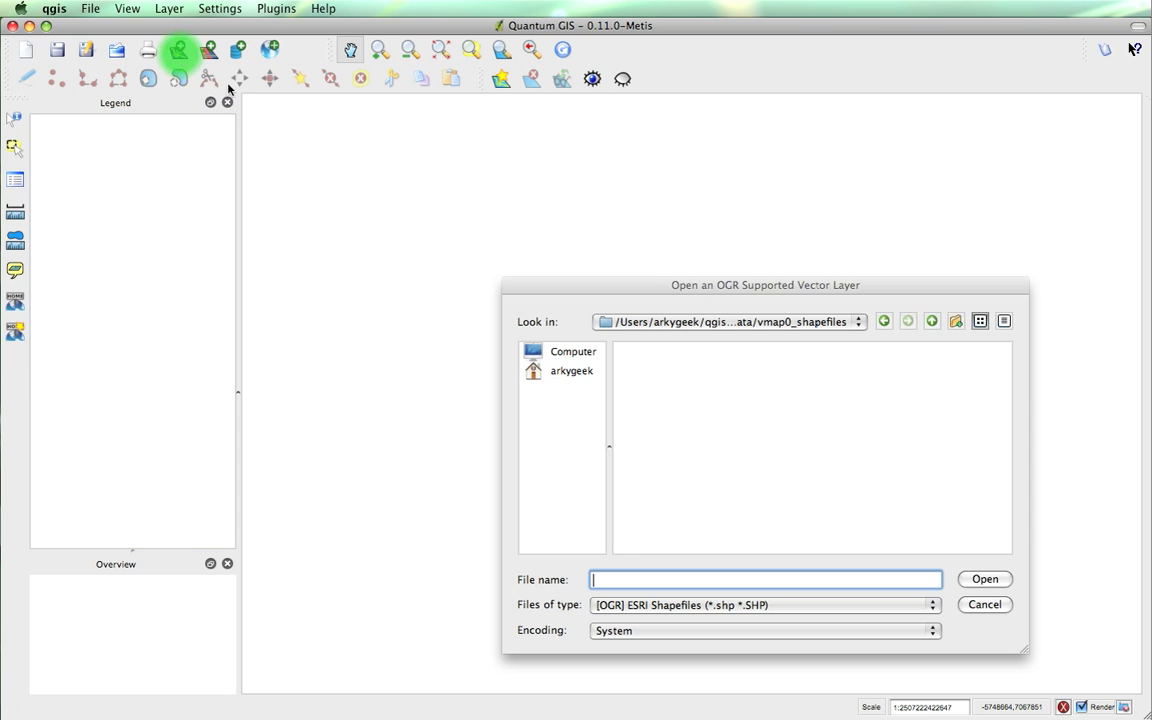
click(568, 372)
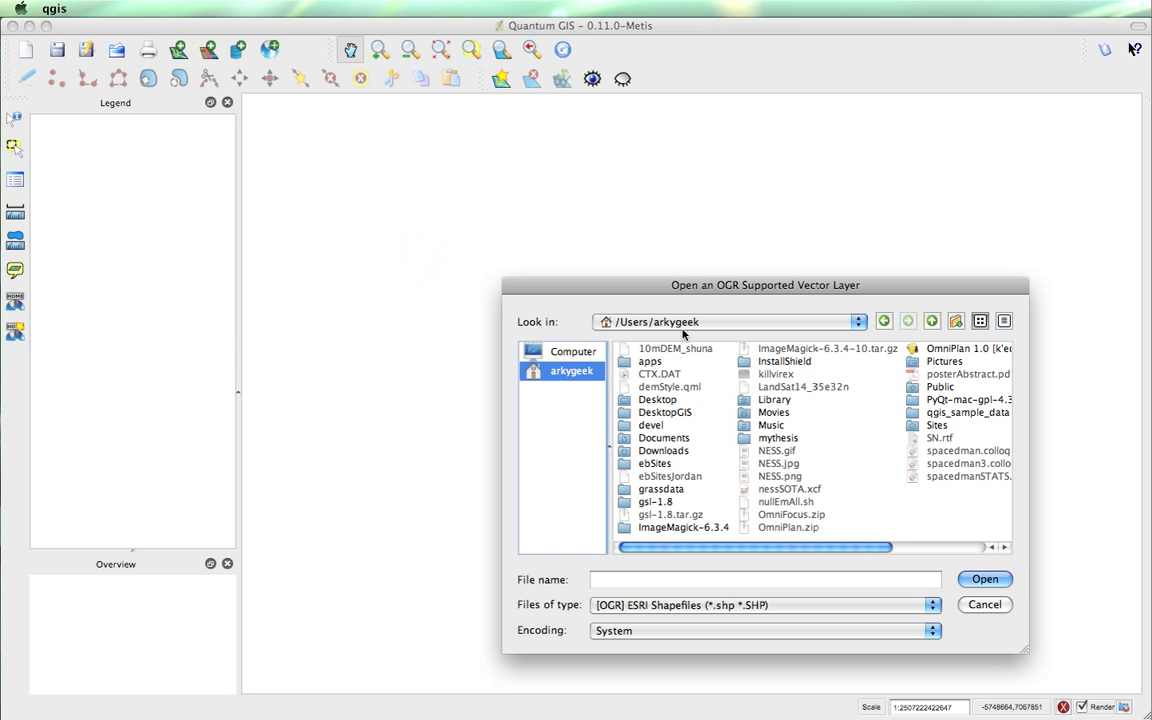
click(843, 411)
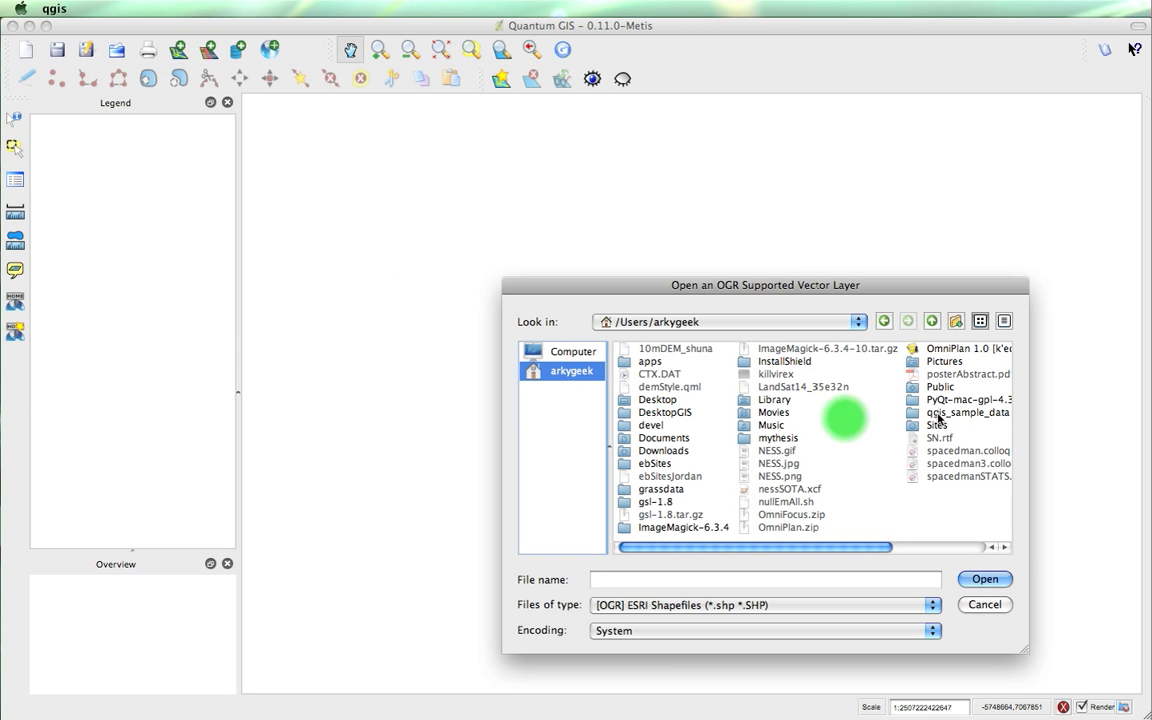
click(932, 412)
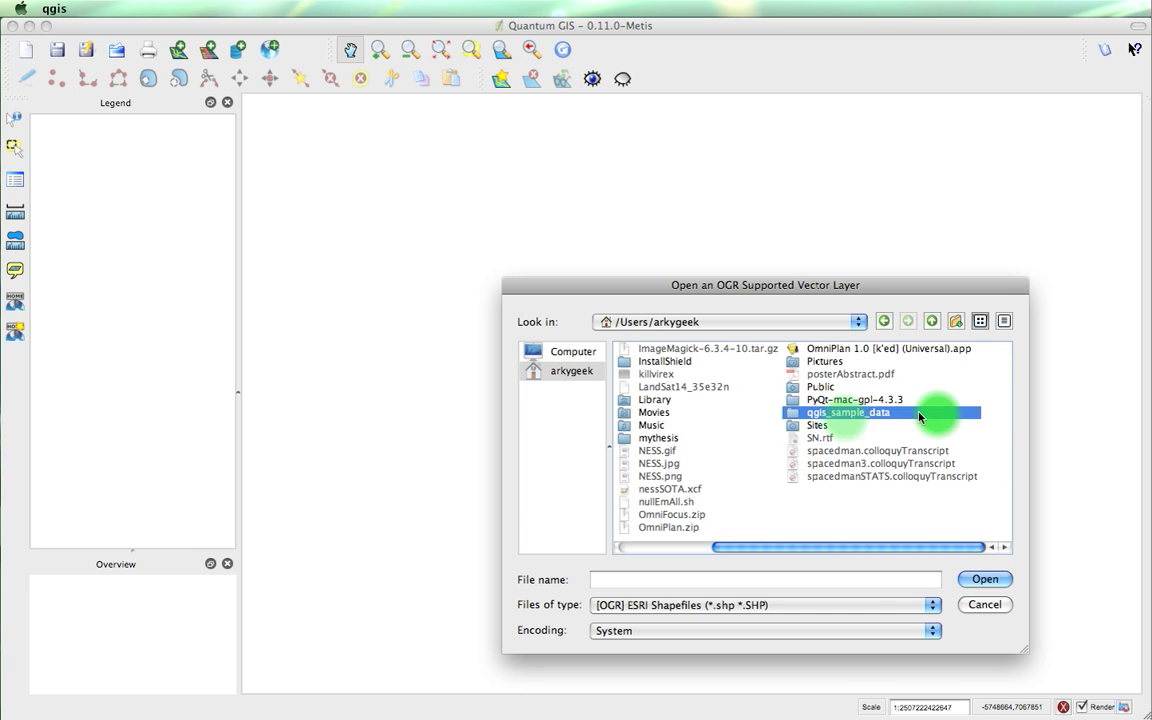
double_click(787, 413)
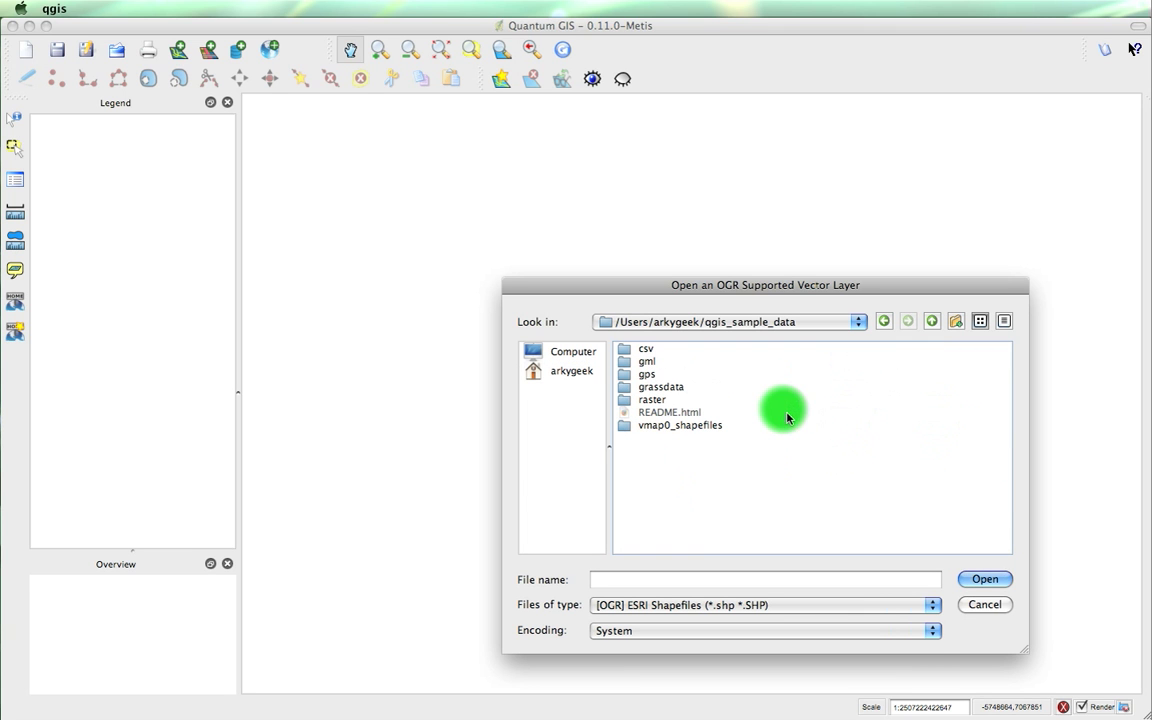
double_click(628, 427)
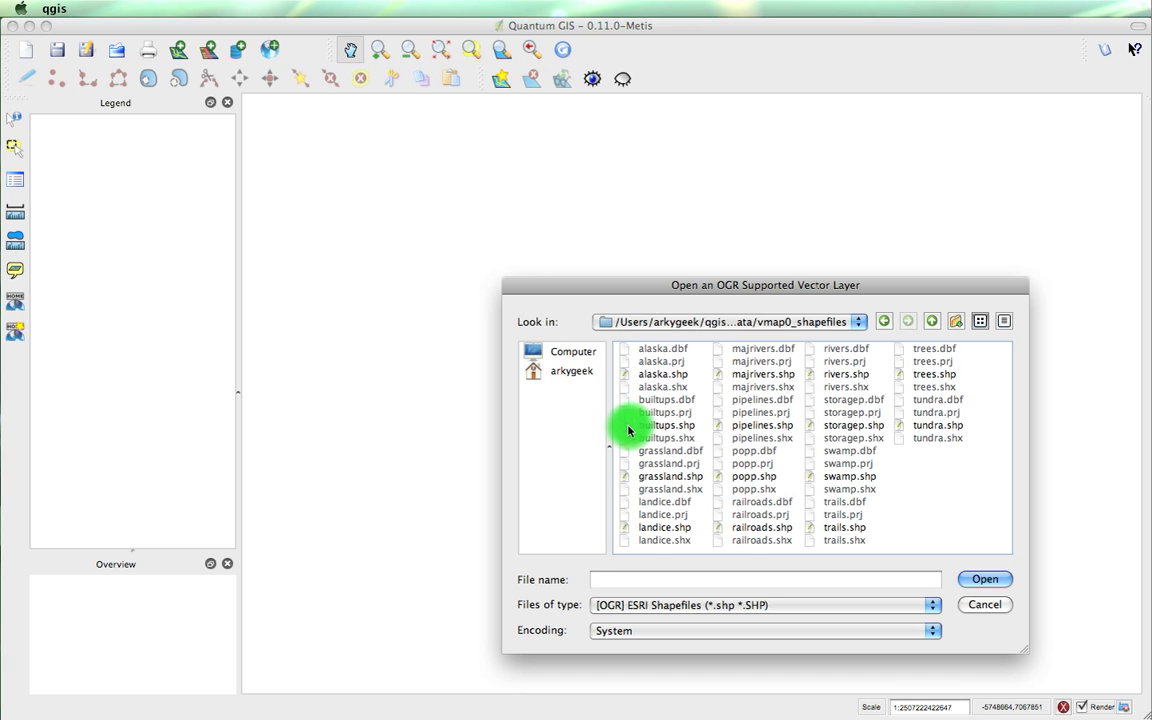
click(662, 374)
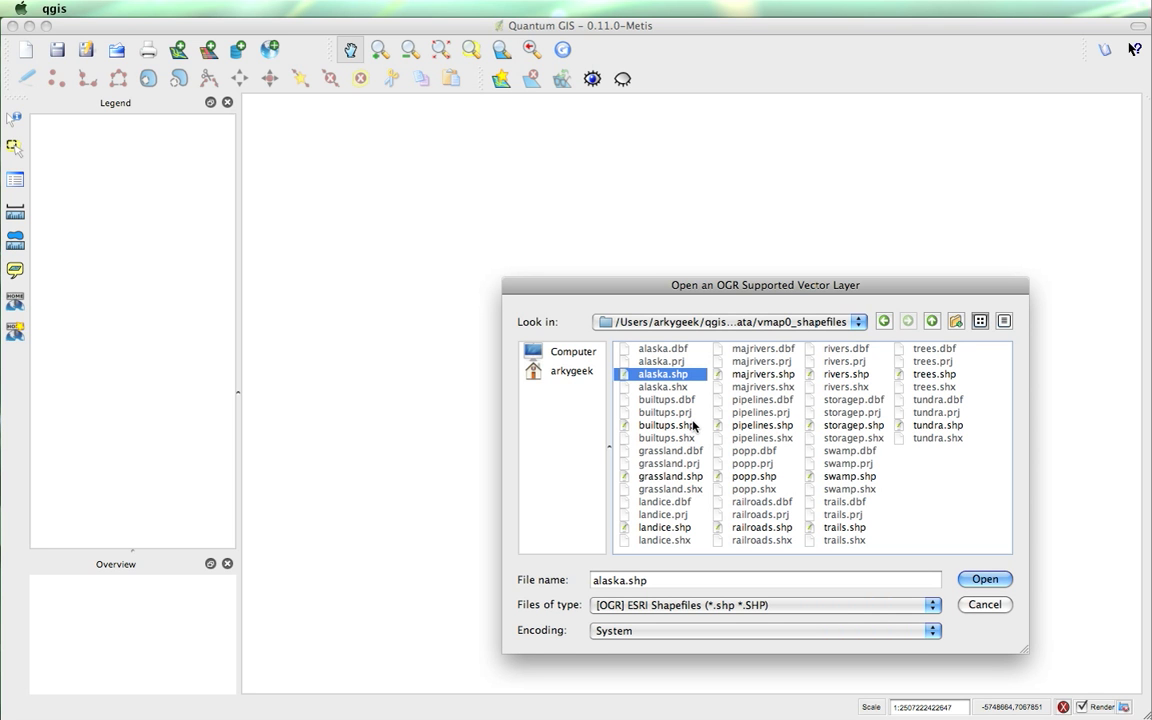
super+click(752, 477)
super+click(762, 425)
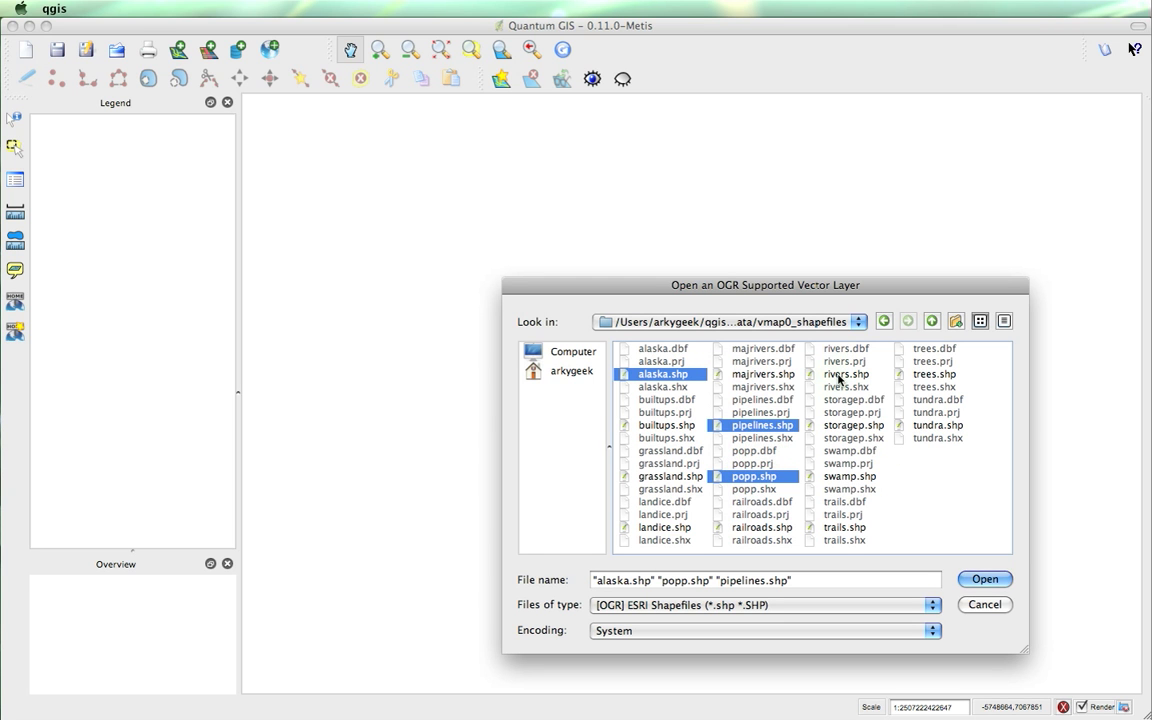
super+click(840, 374)
super+click(776, 375)
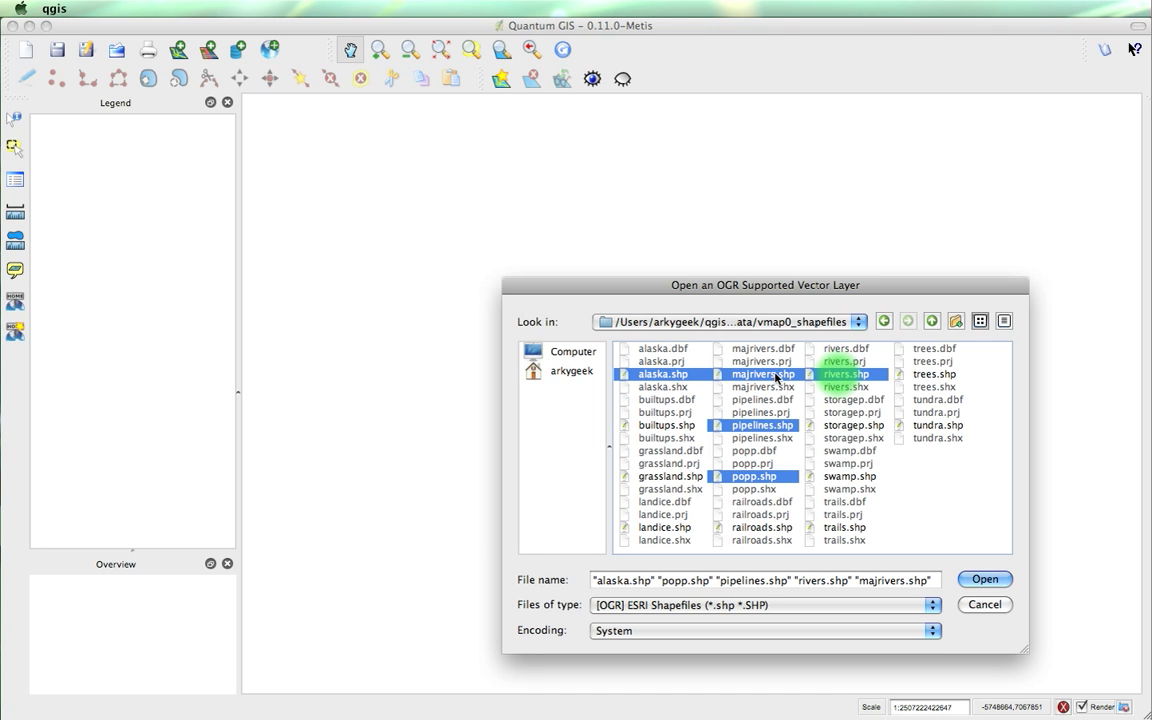
click(985, 579)
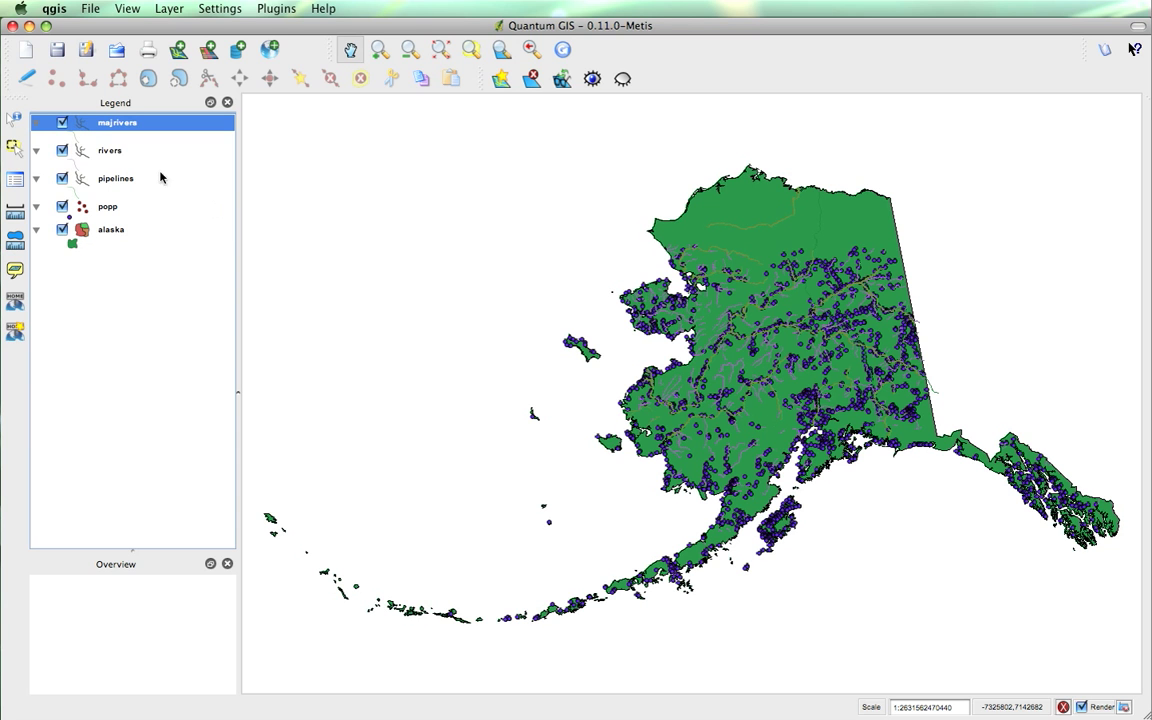
Step: Hide all layers, then switch only the alaska layer back on in the legend
click(623, 80)
click(623, 79)
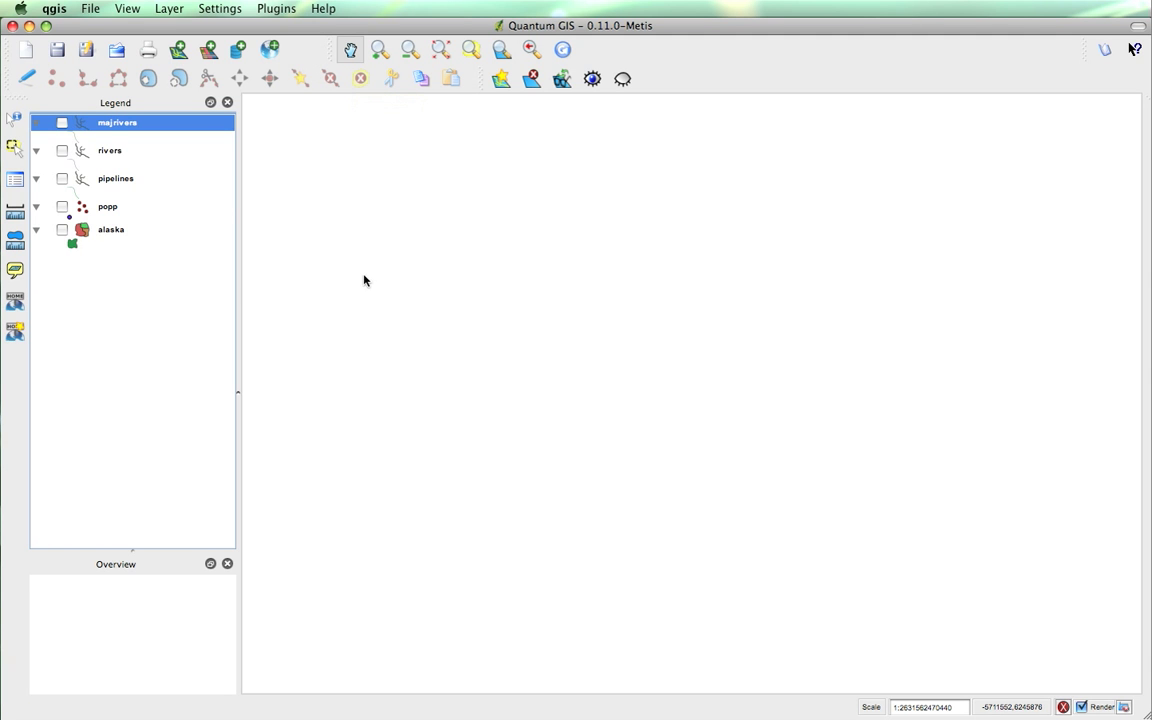
click(62, 230)
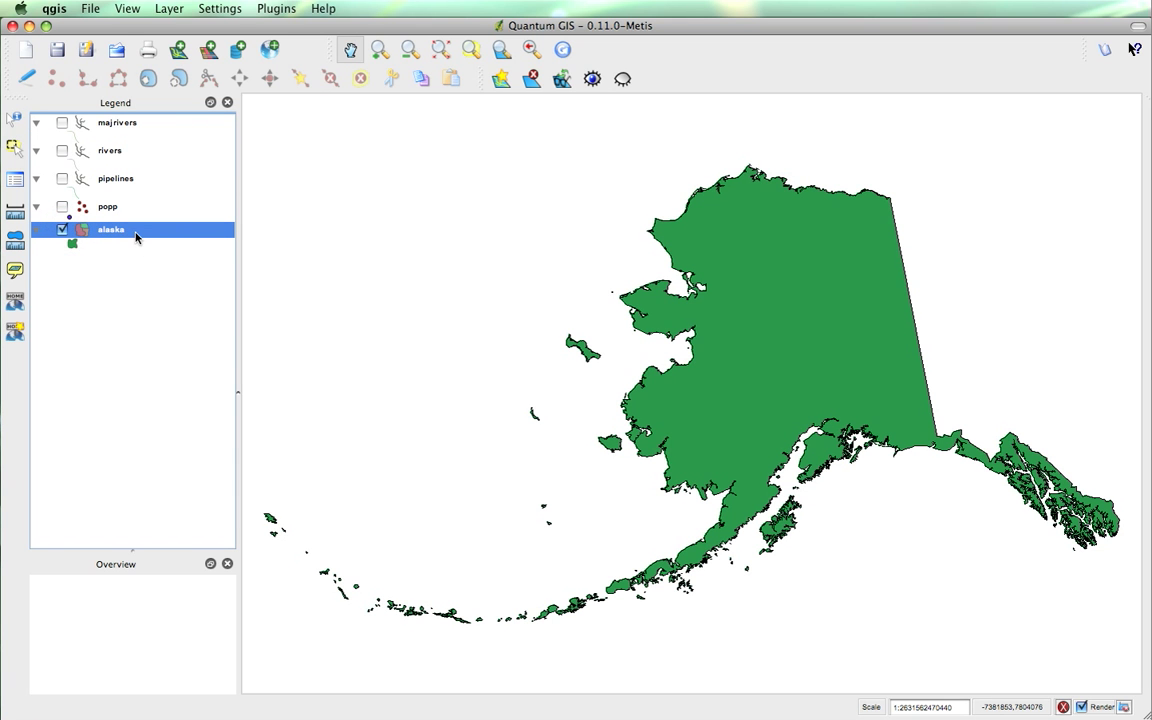
Step: Zoom in, zoom to the previous view, pan, zoom out and zoom full on the Alaska map
click(379, 49)
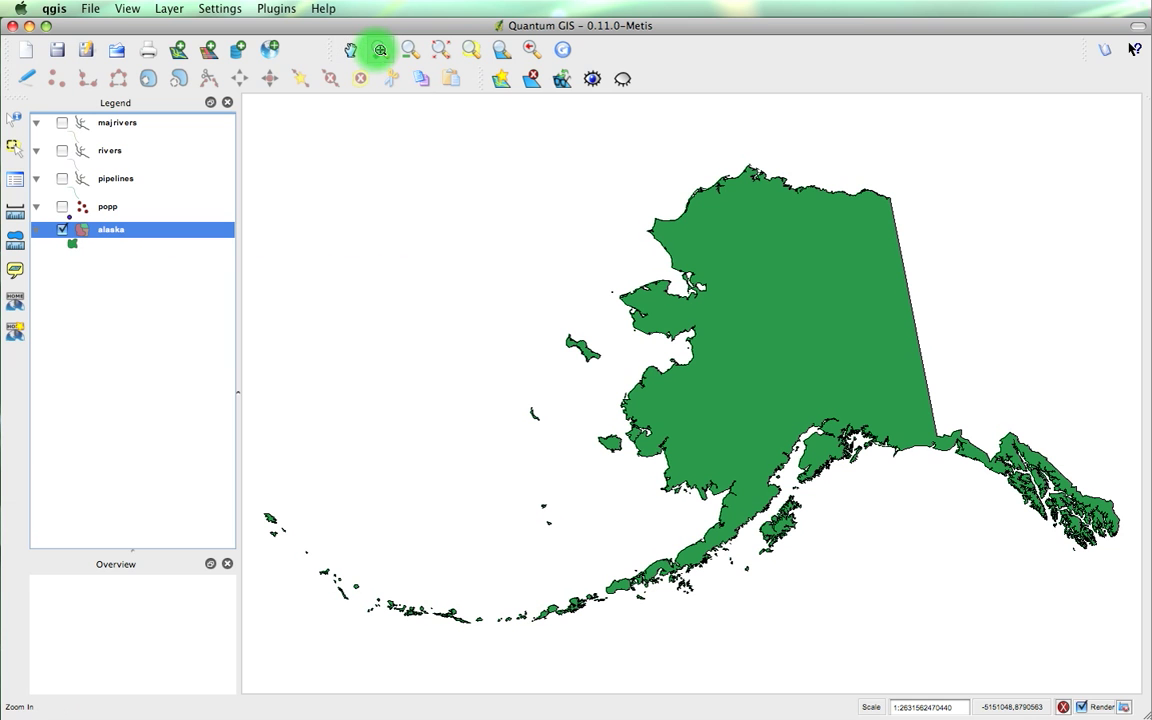
click(792, 321)
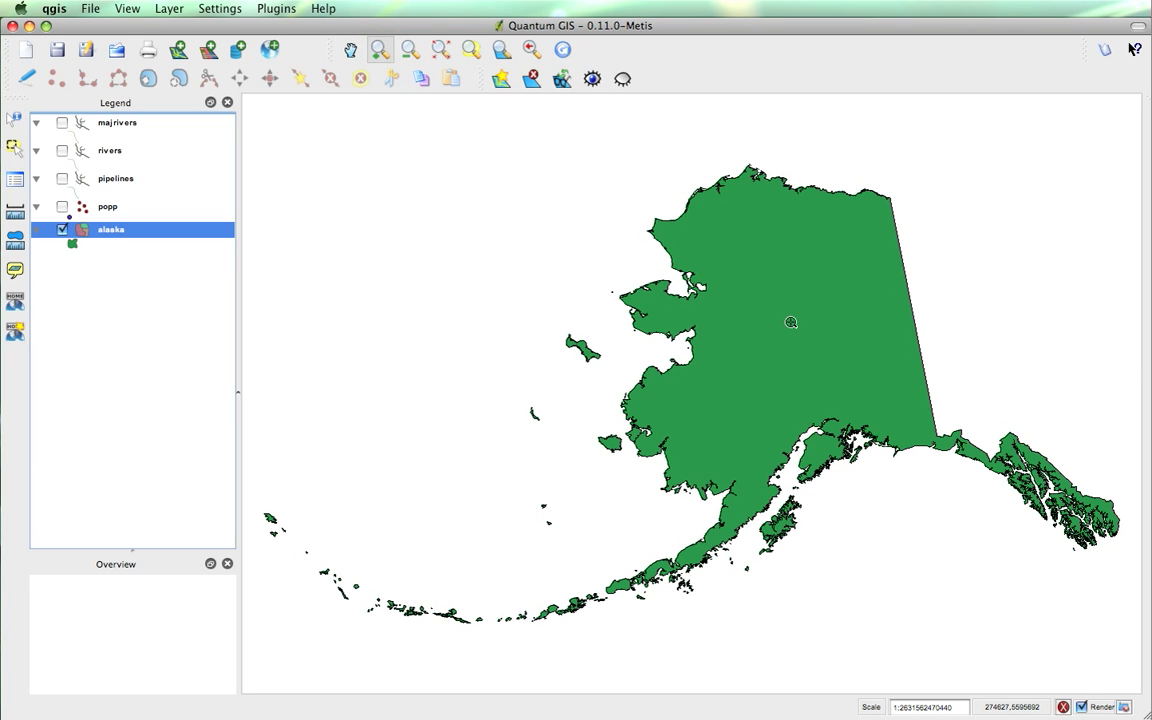
drag(599, 165, 1126, 612)
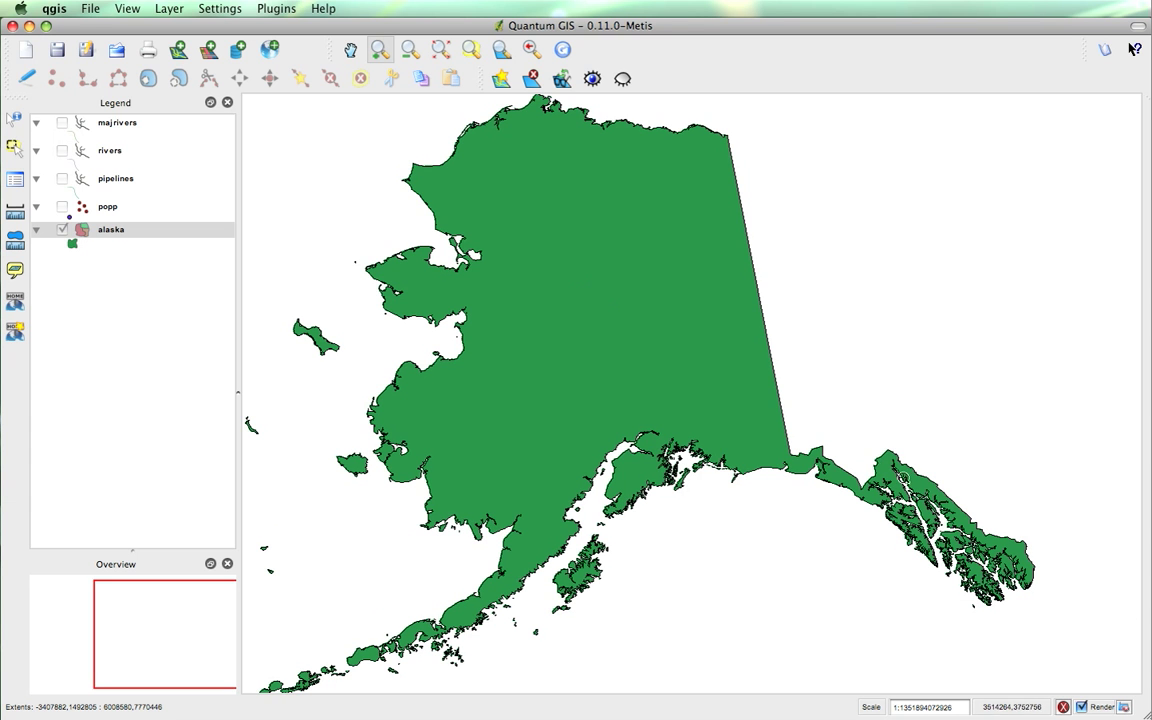
click(916, 512)
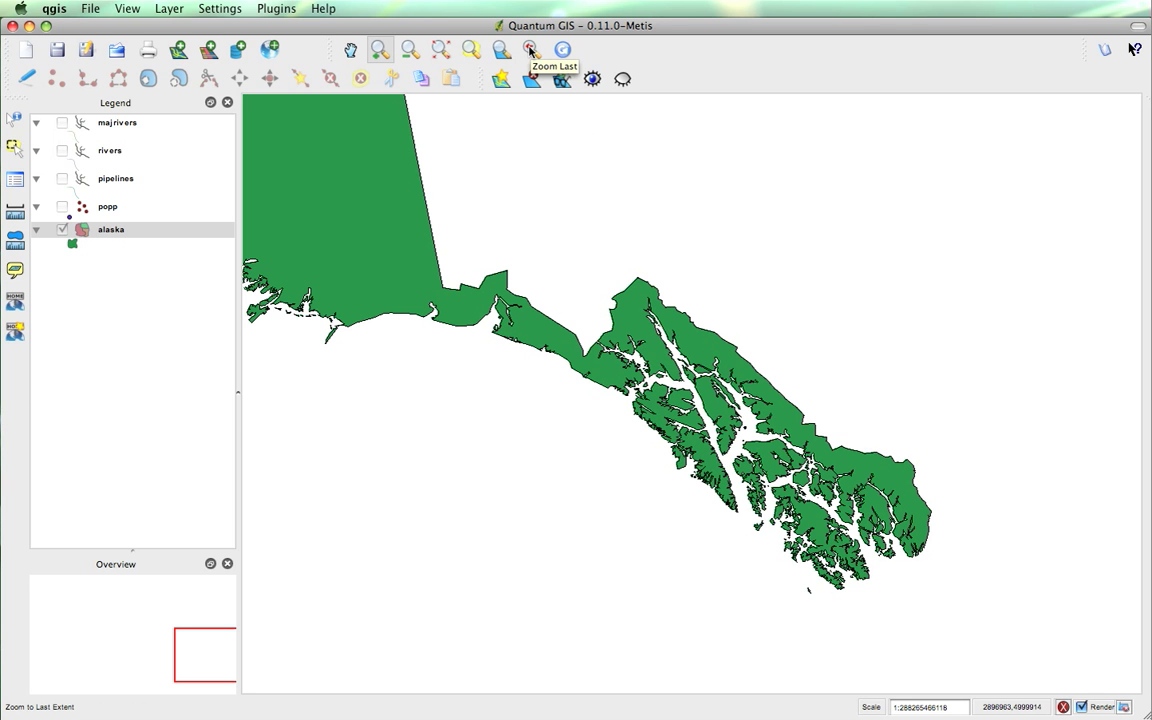
click(531, 50)
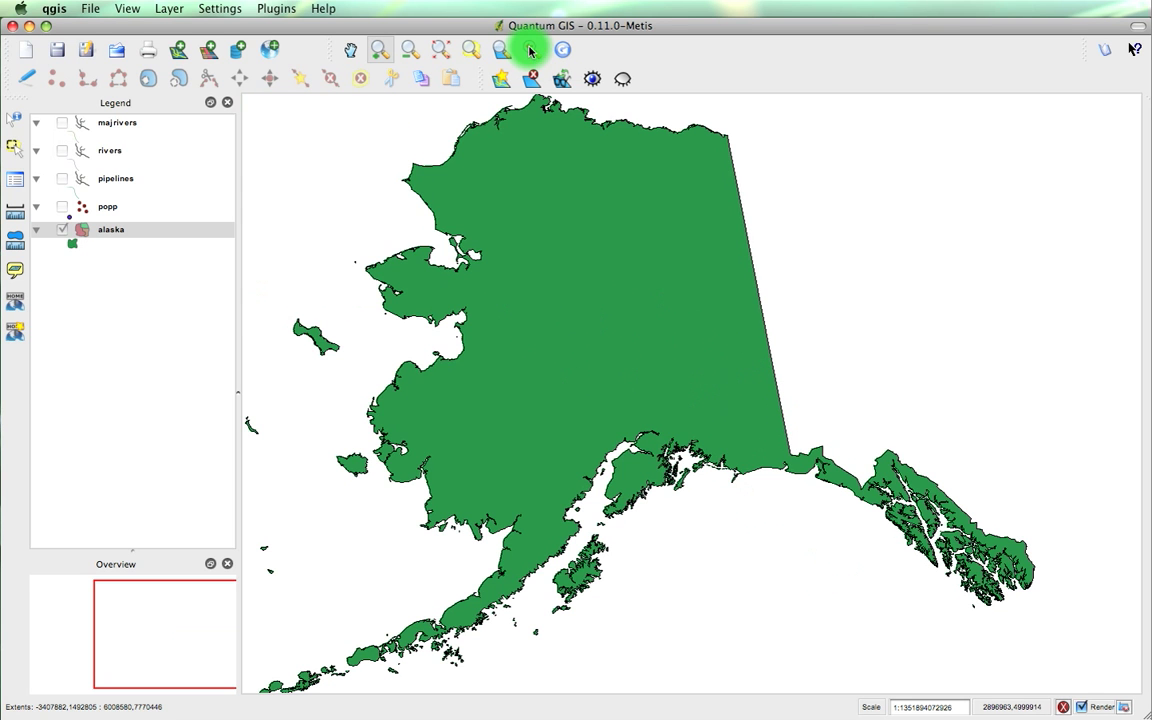
click(350, 52)
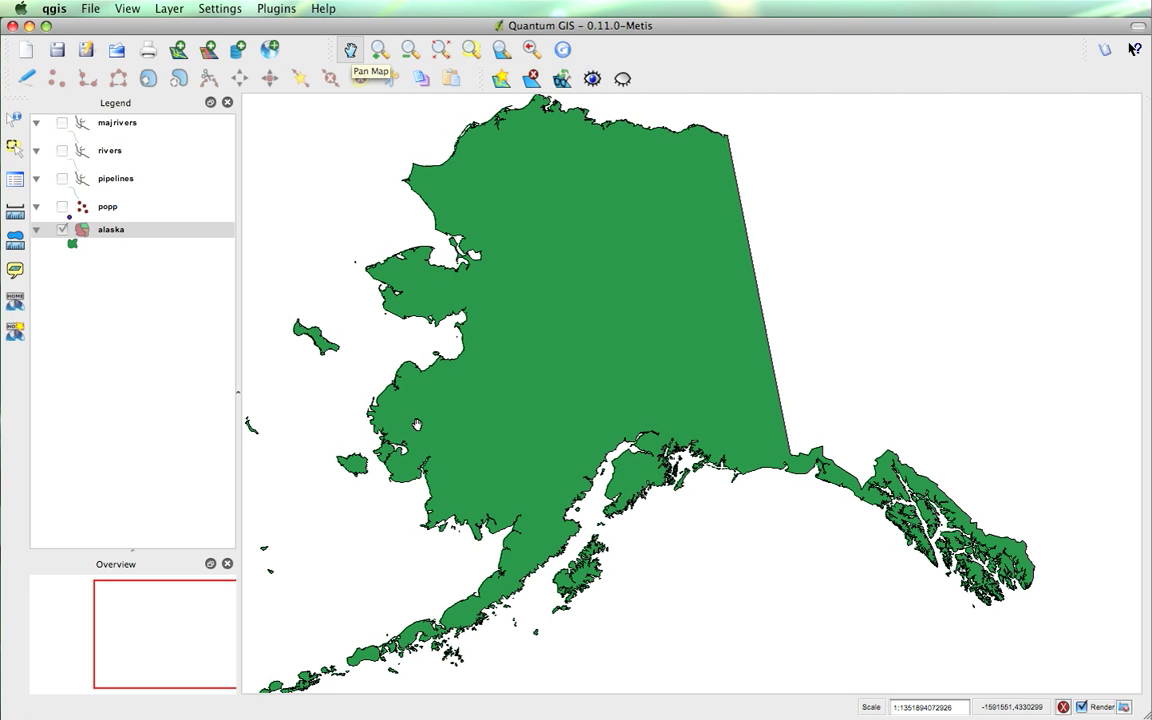
drag(416, 422, 630, 305)
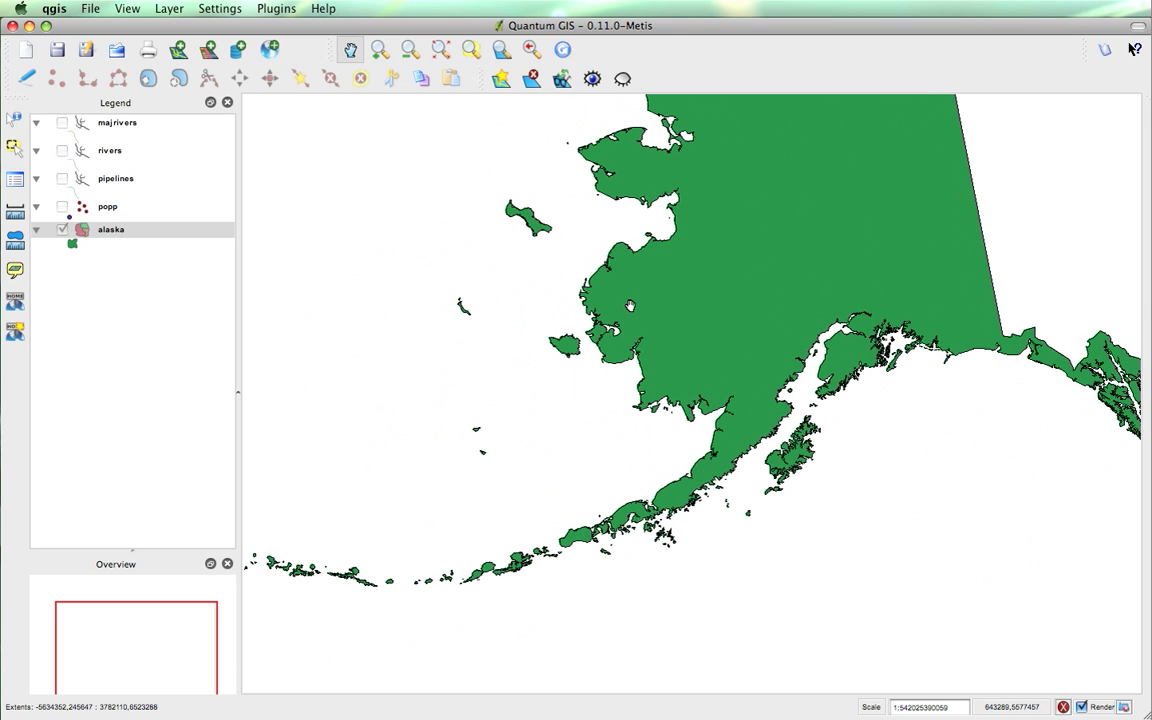
drag(872, 257, 733, 408)
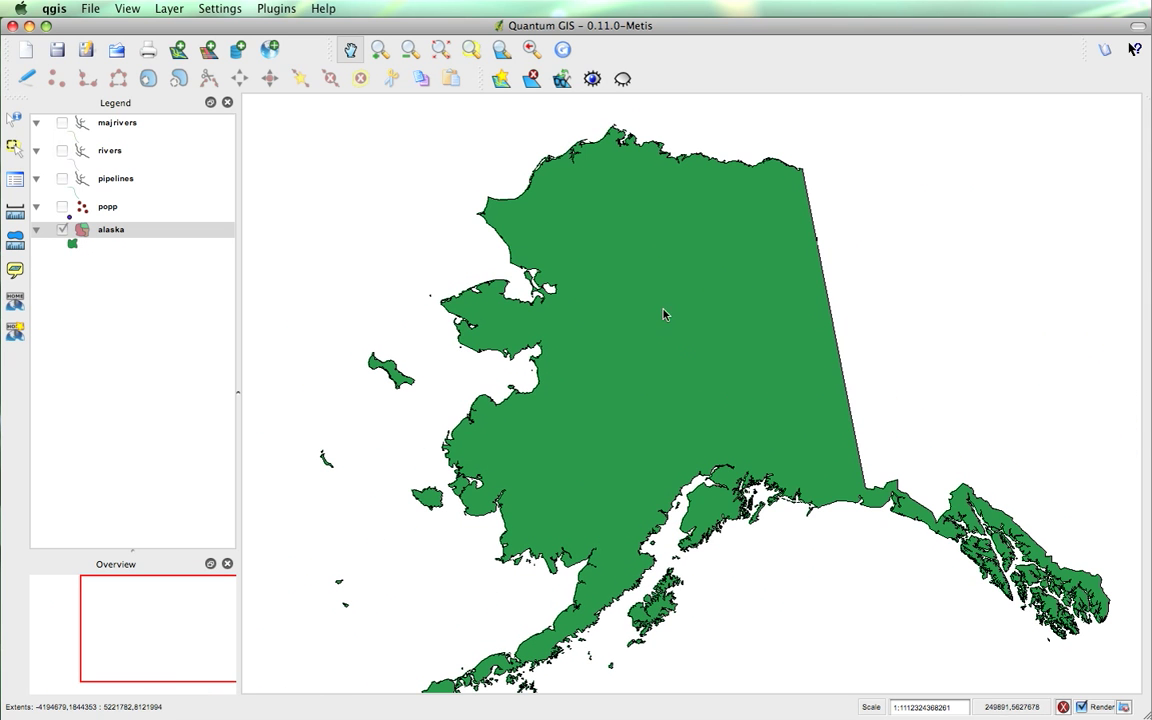
click(410, 50)
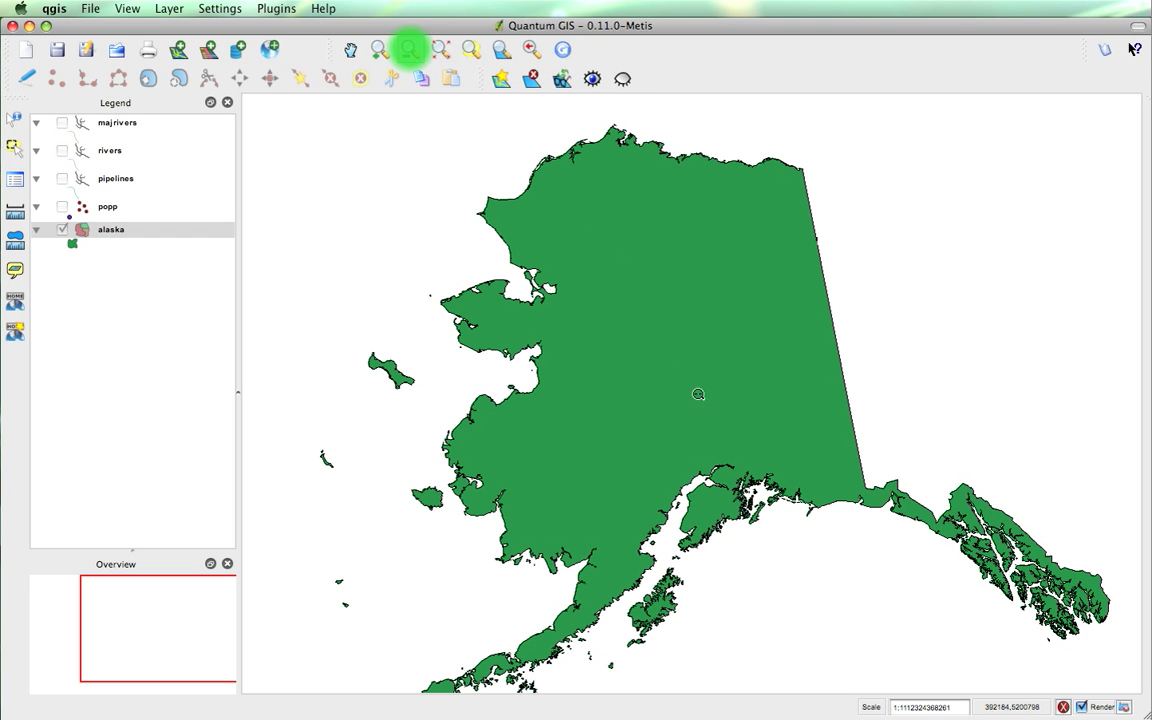
click(674, 330)
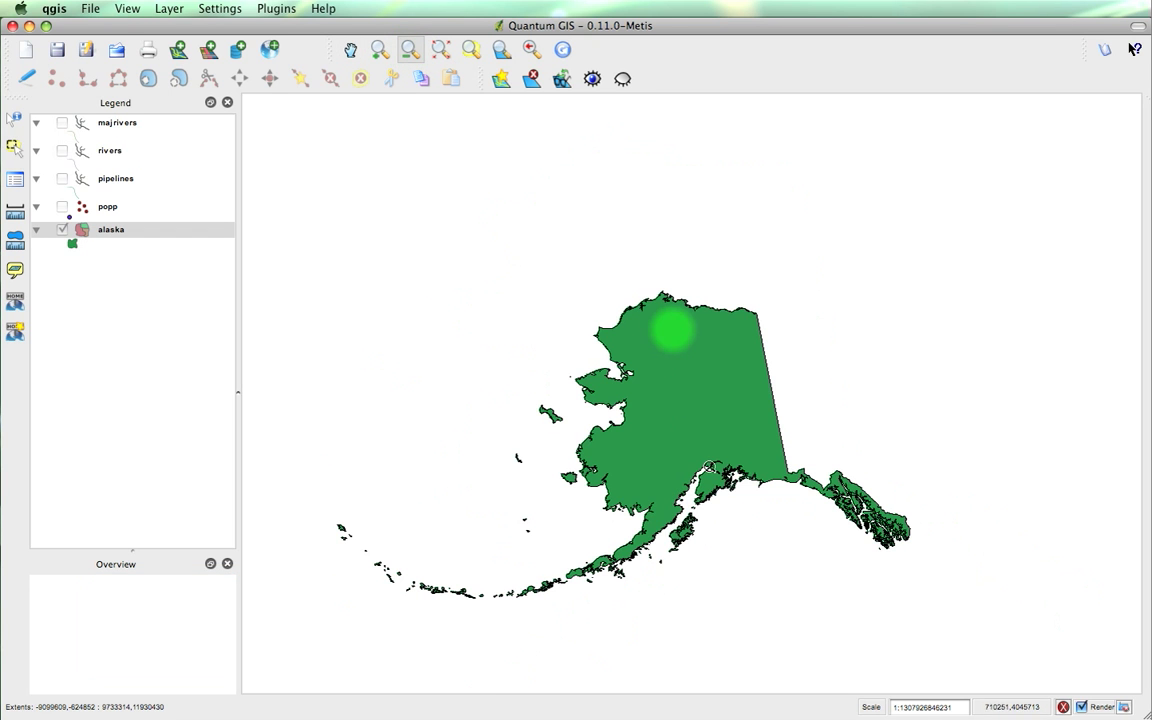
click(443, 52)
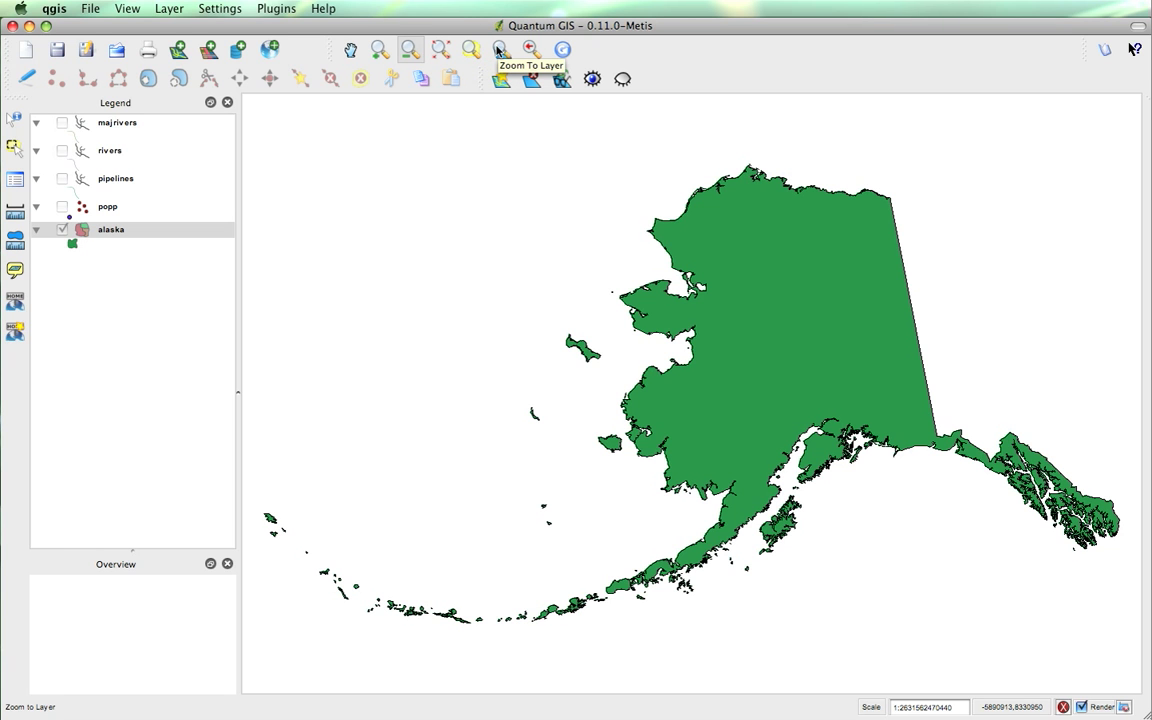
Step: Switch on the pipelines layer and zoom closer on its route through northern Alaska
click(65, 181)
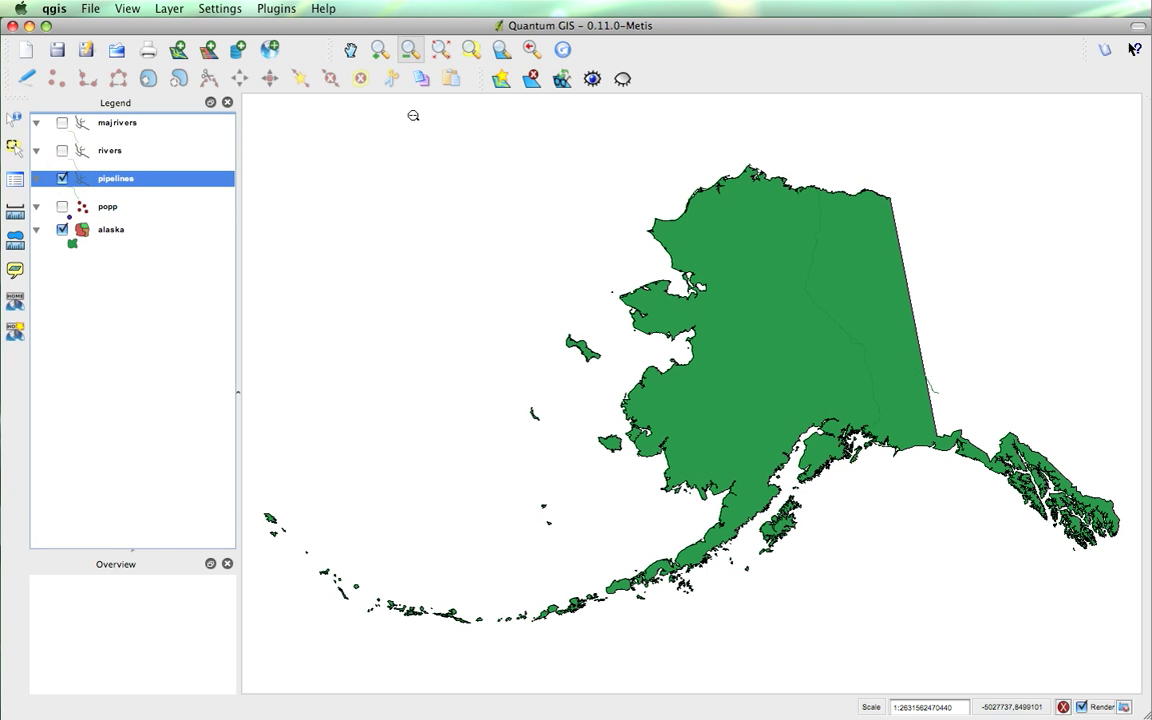
click(499, 52)
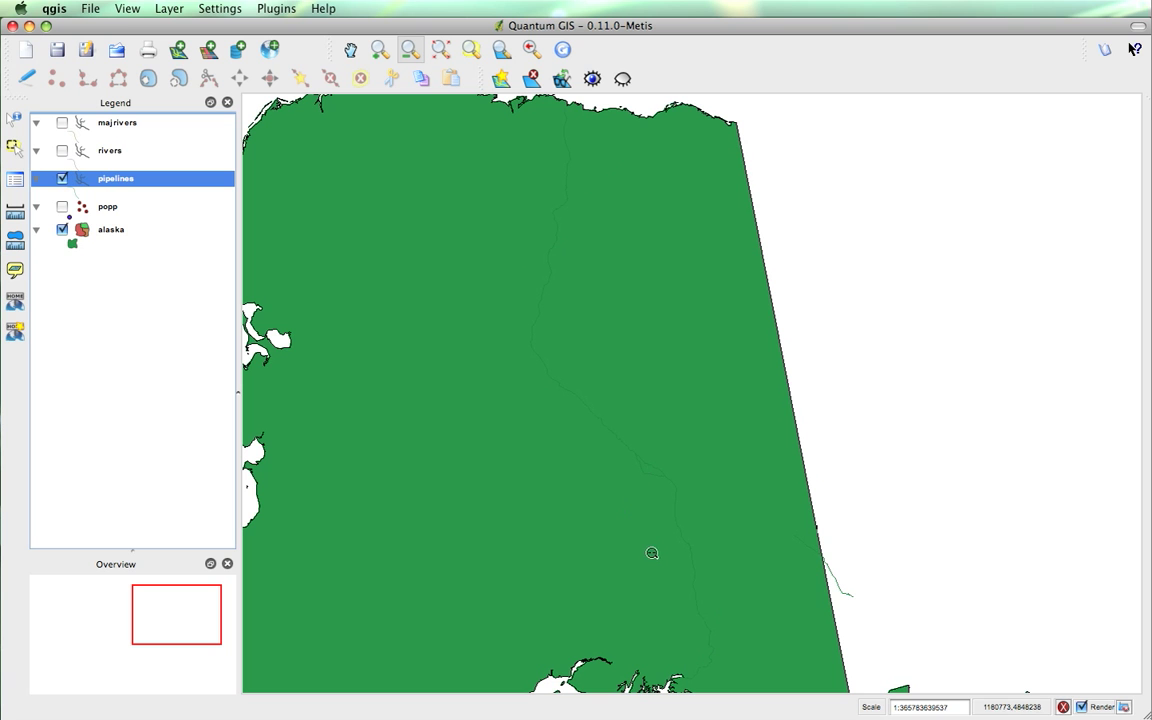
double_click(124, 182)
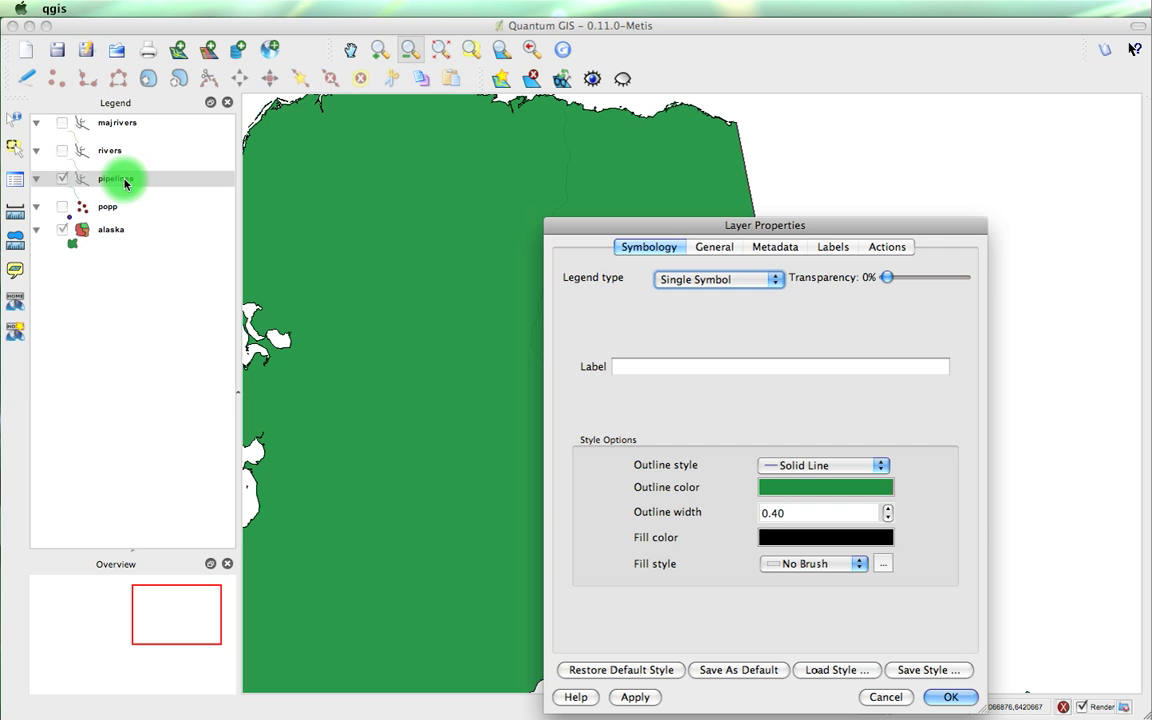
Step: Give the pipelines layer a pink outline colour with outline width 0.5
click(801, 488)
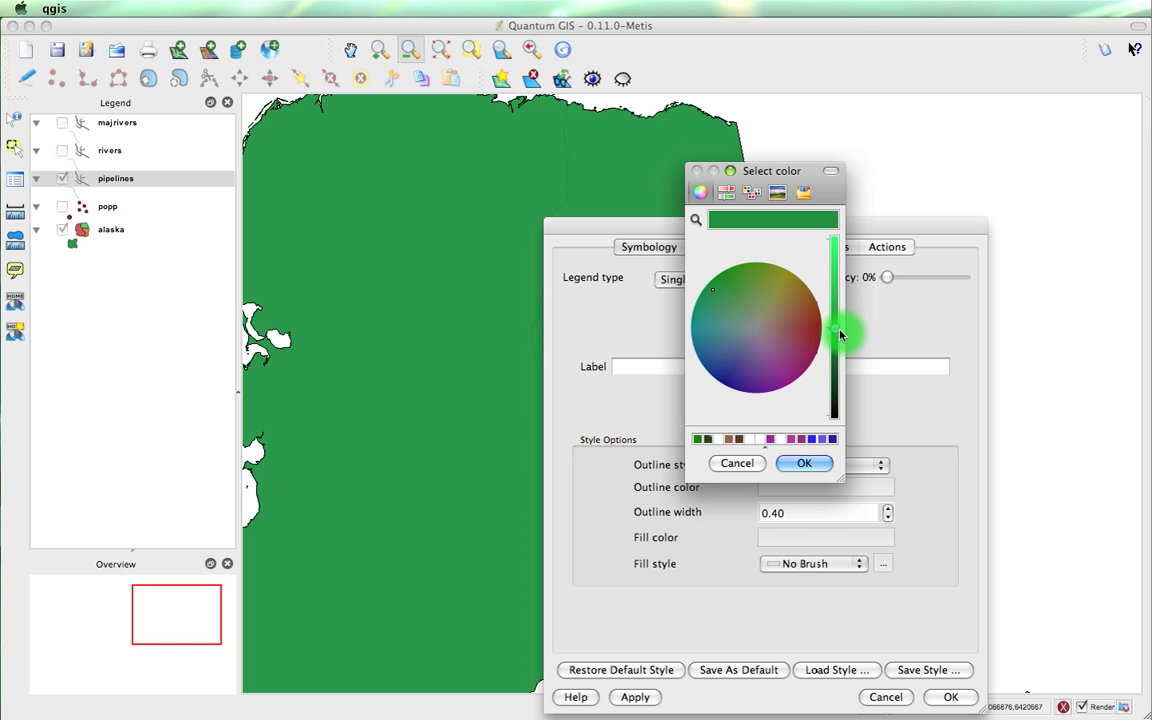
drag(840, 335, 835, 246)
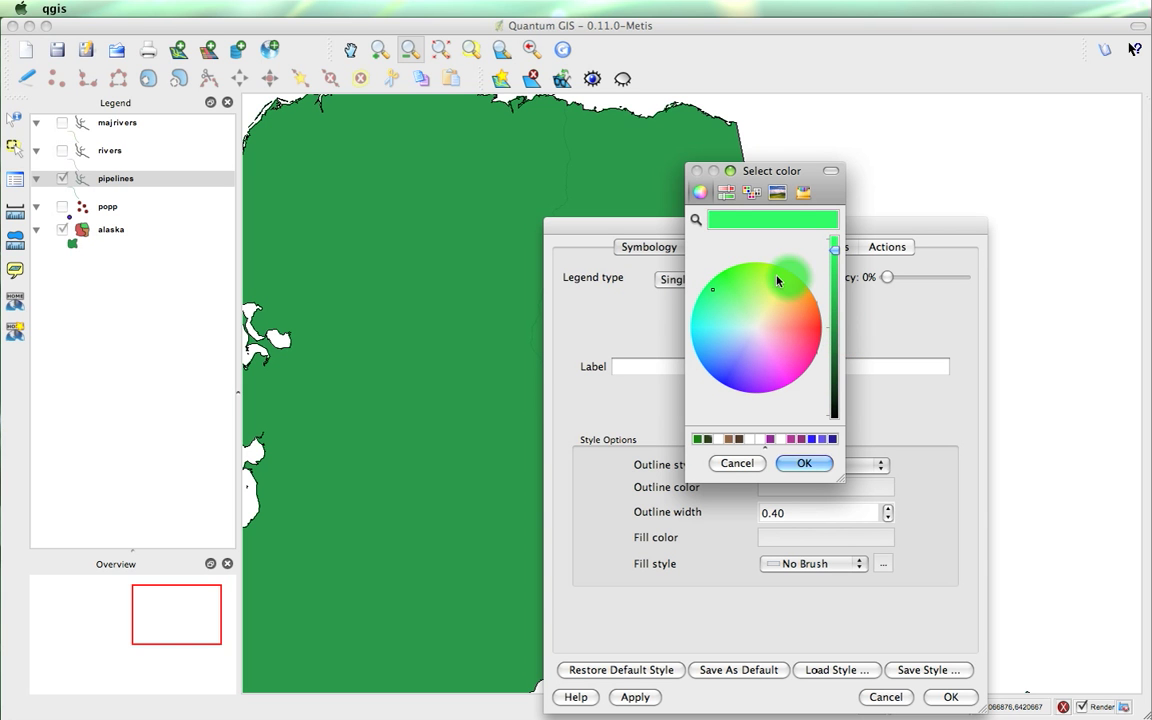
drag(778, 281, 796, 357)
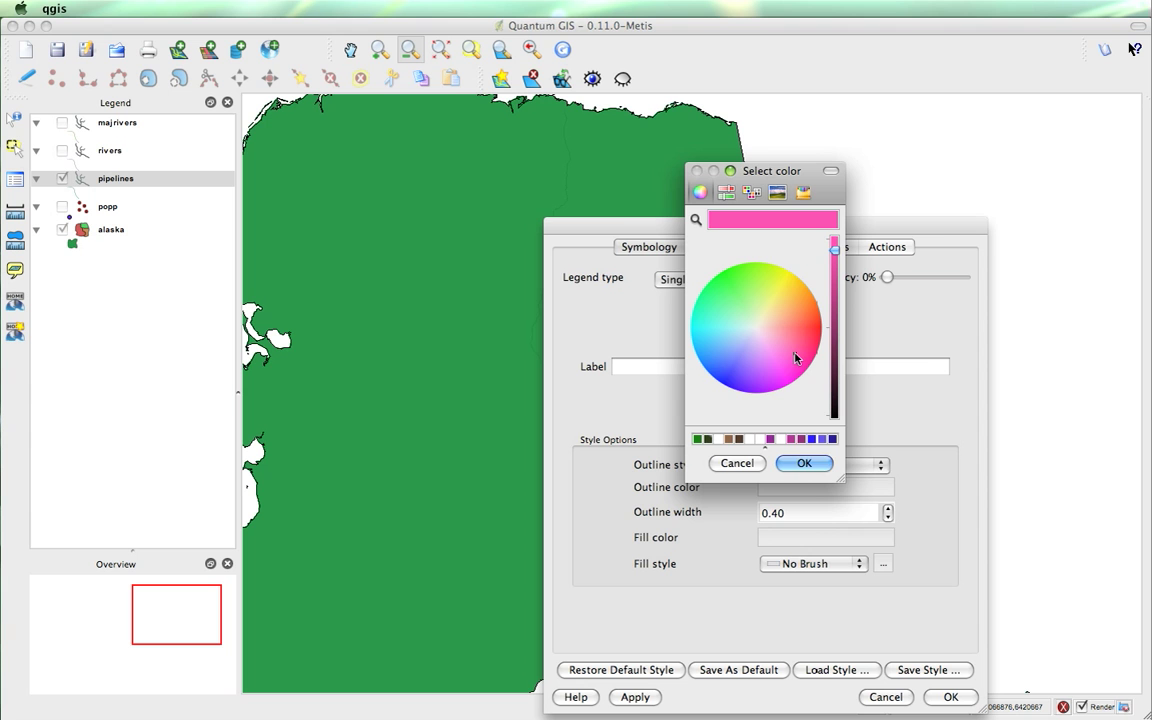
click(800, 464)
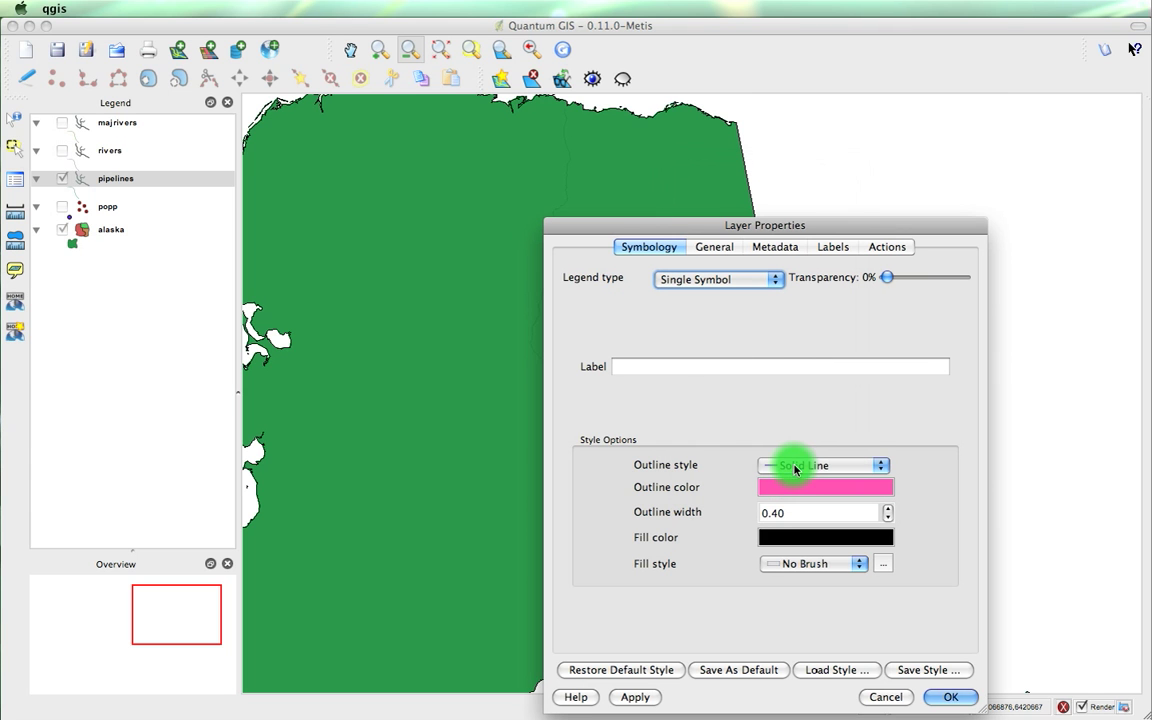
click(888, 509)
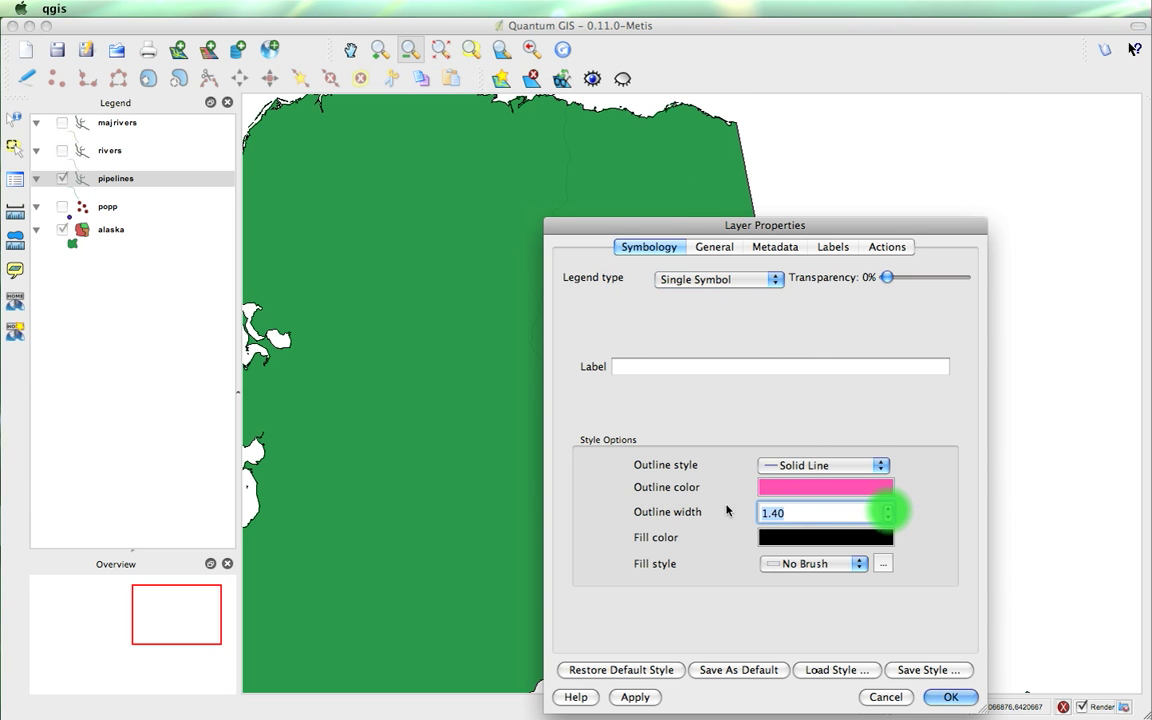
key(BackSpace)
text(.5)
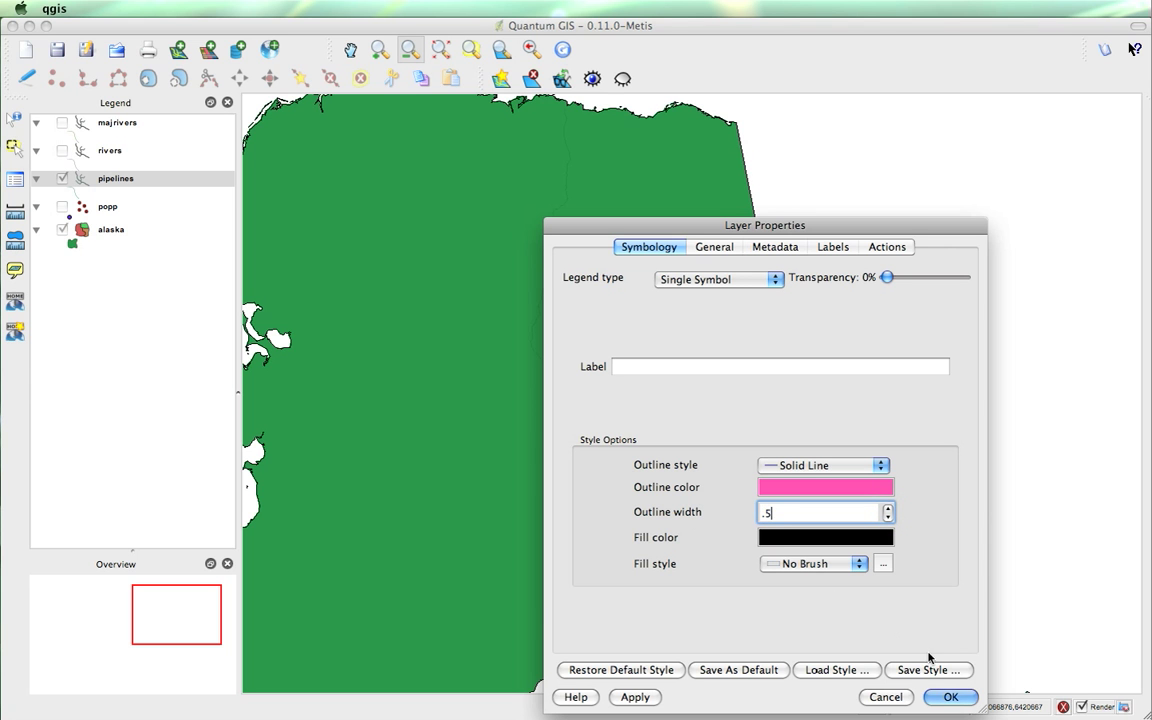
click(951, 700)
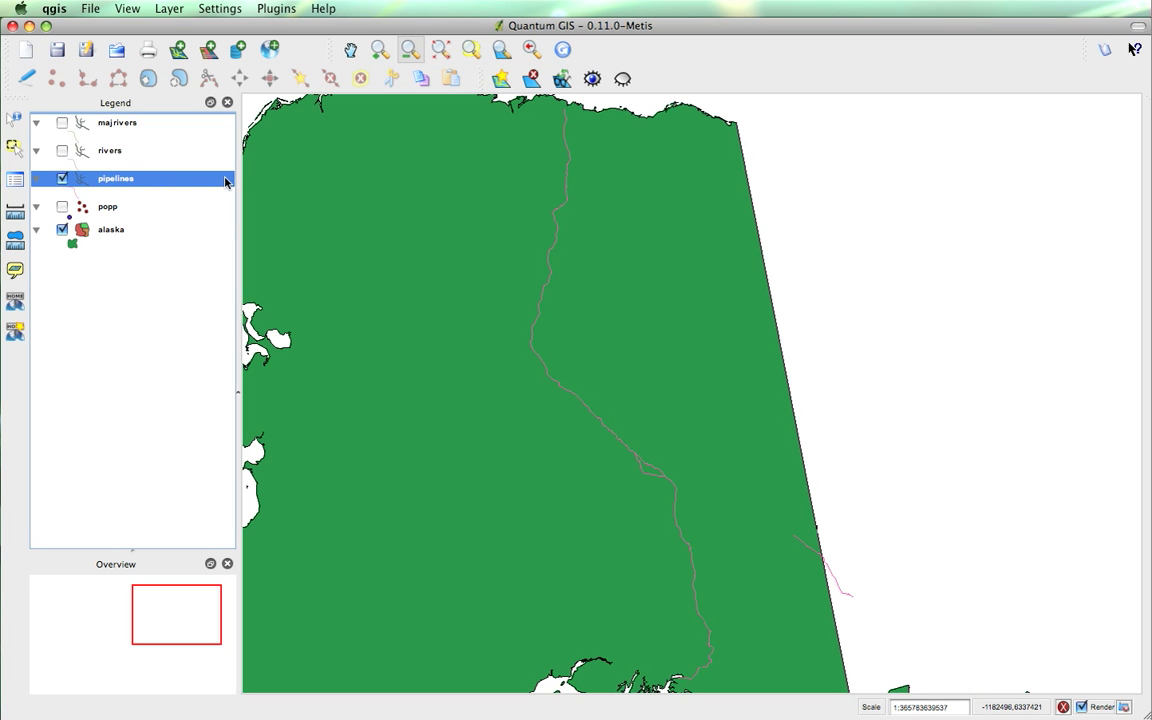
click(14, 181)
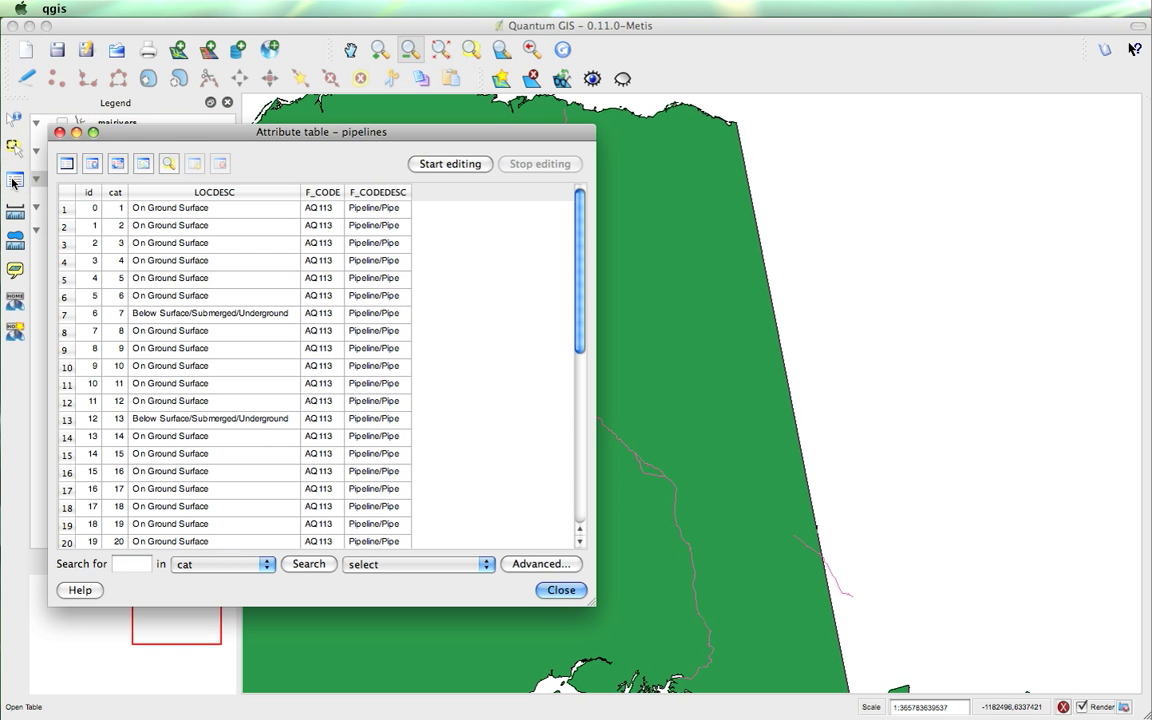
click(117, 163)
drag(173, 137, 697, 114)
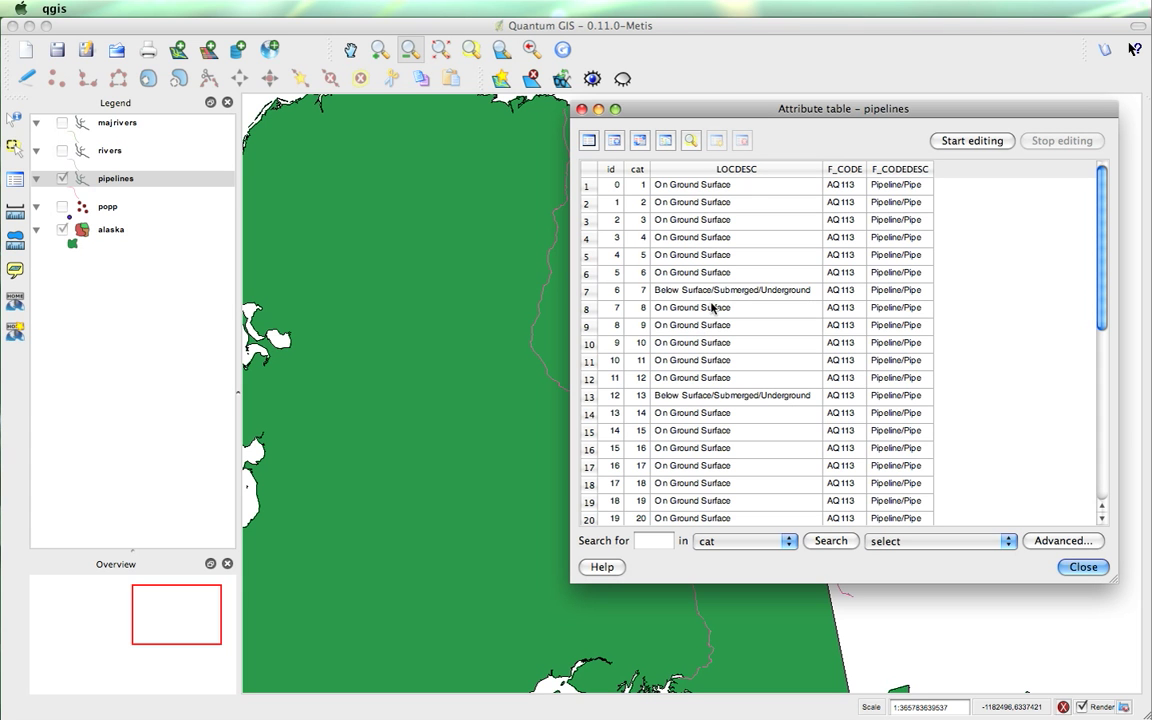
drag(1104, 213, 1148, 90)
click(1082, 569)
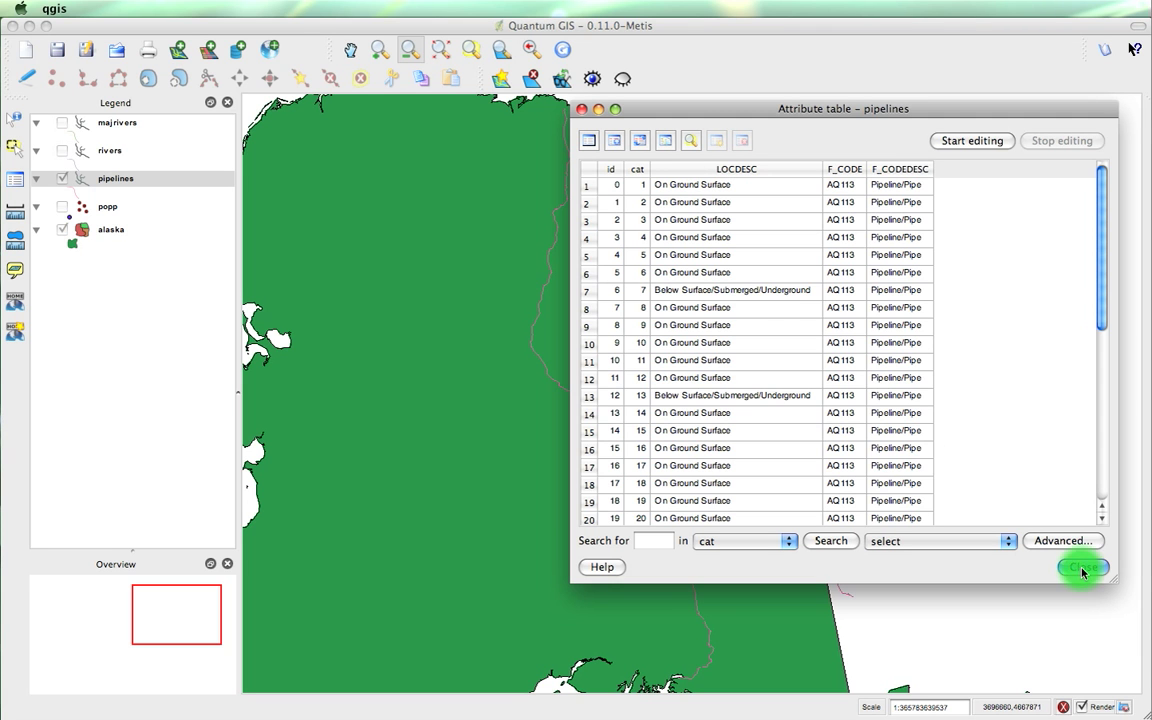
double_click(138, 180)
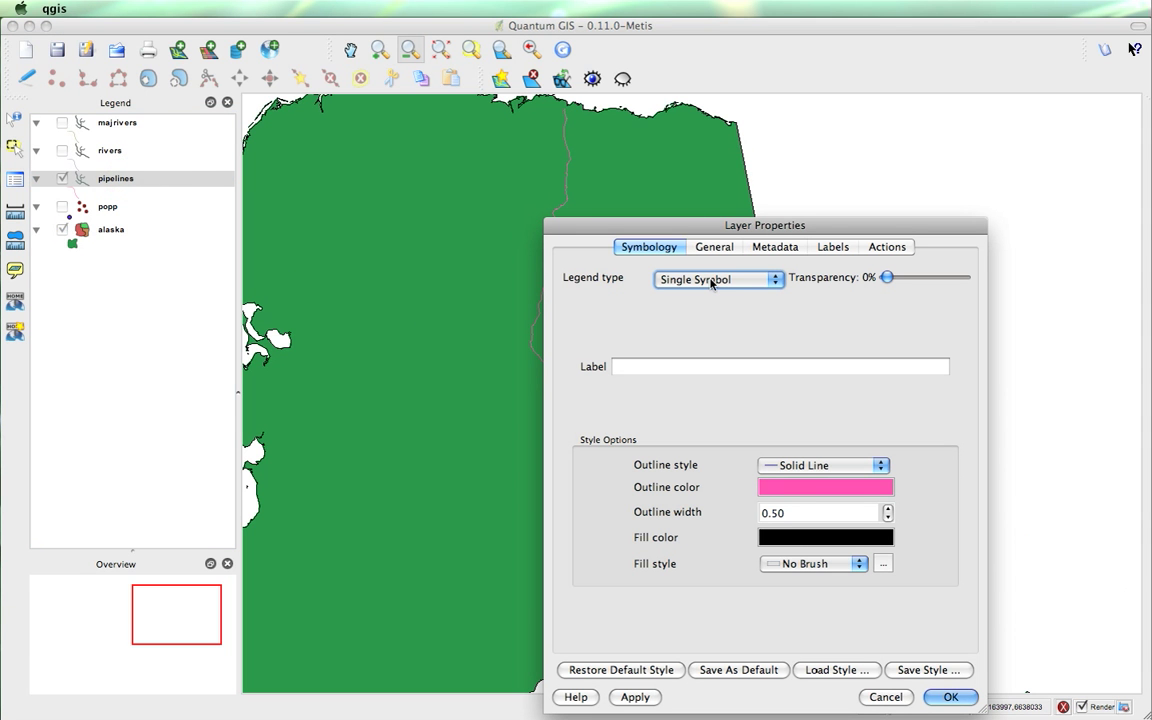
Step: Set the pipelines legend type to Unique Value on LOCDESC and classify it
click(700, 279)
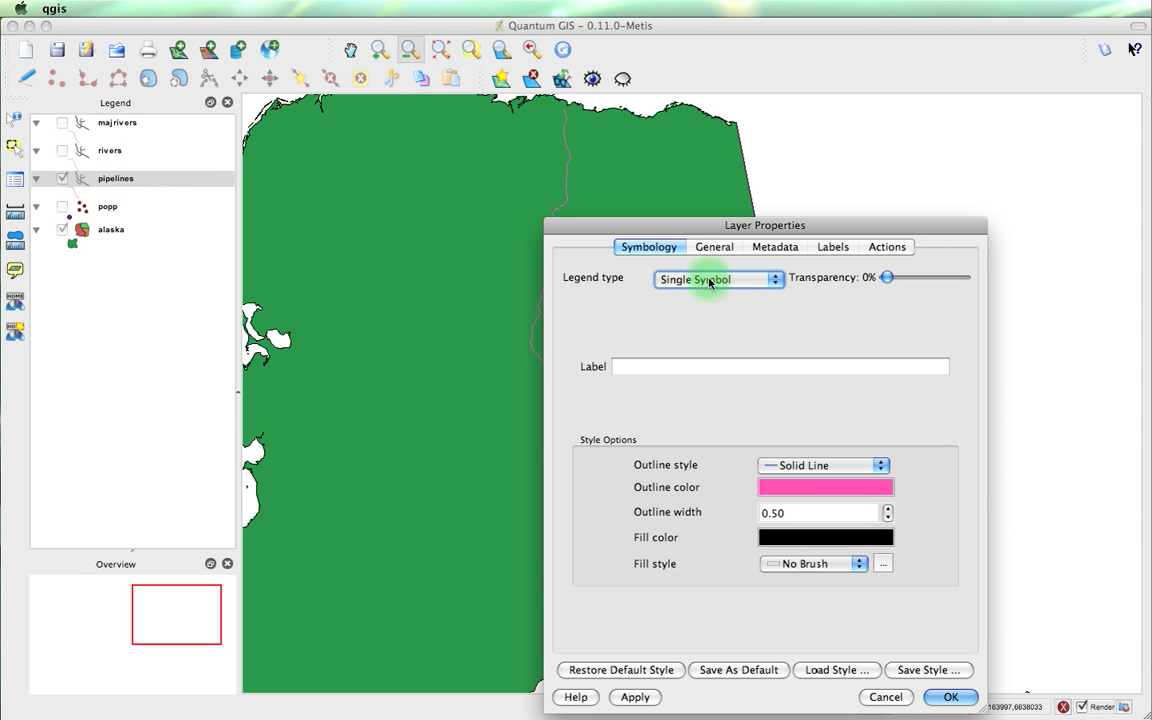
click(708, 326)
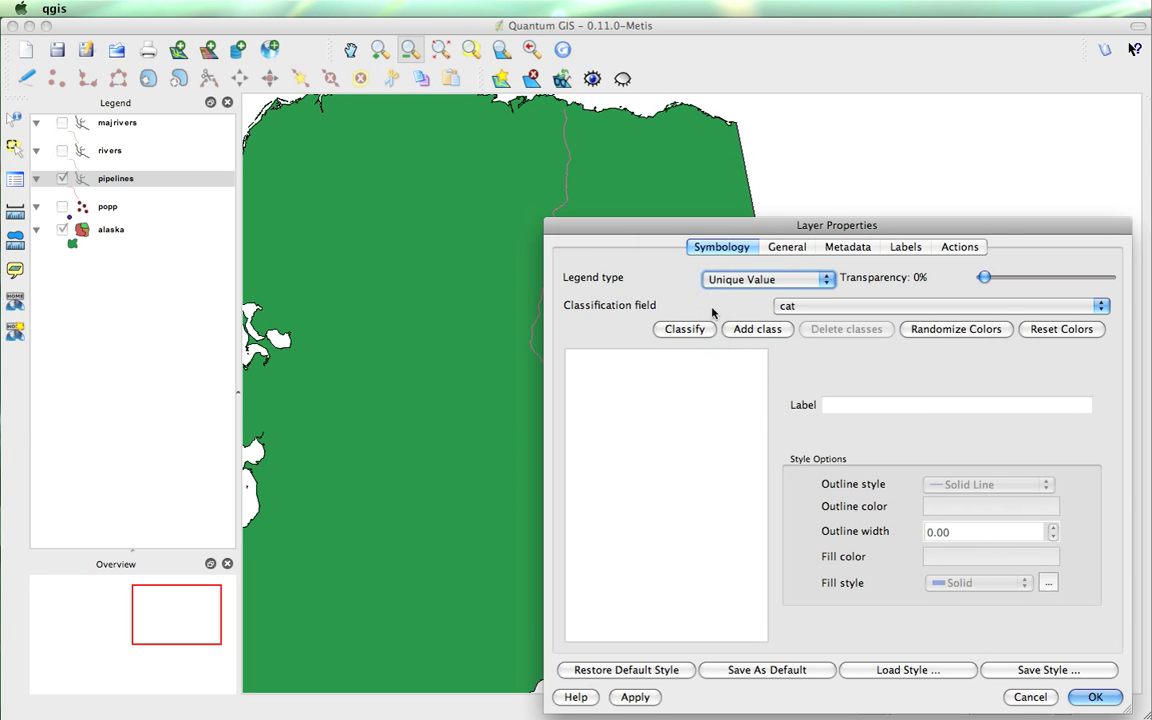
click(825, 310)
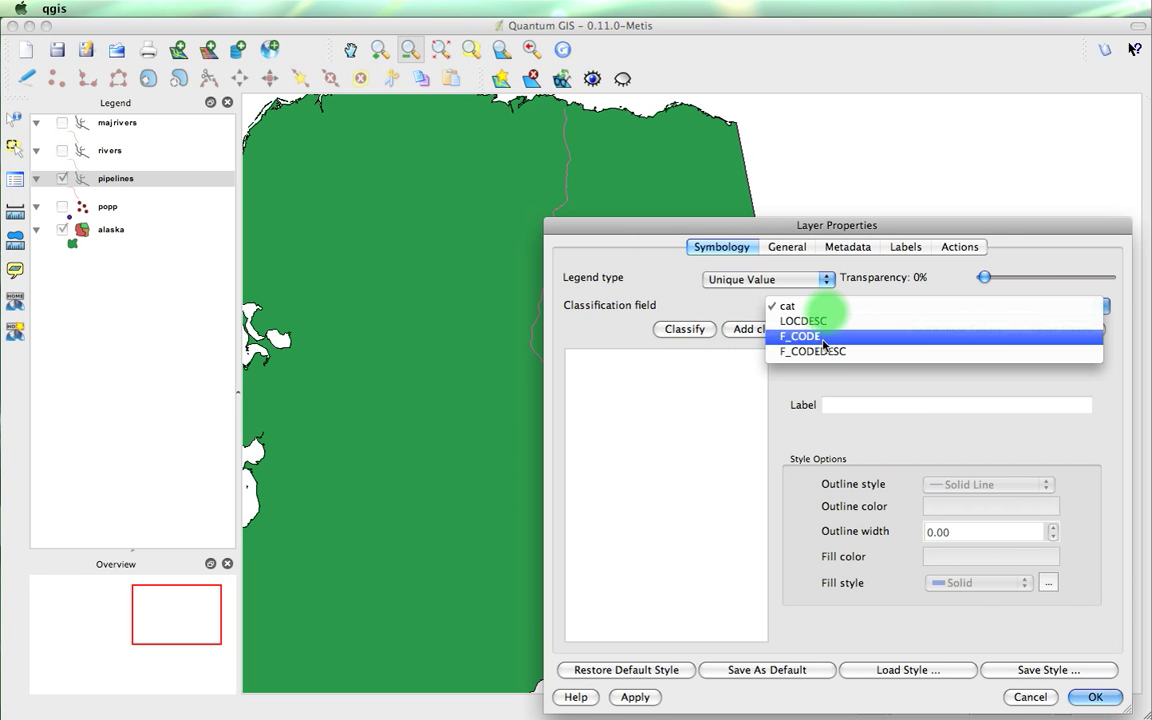
click(800, 322)
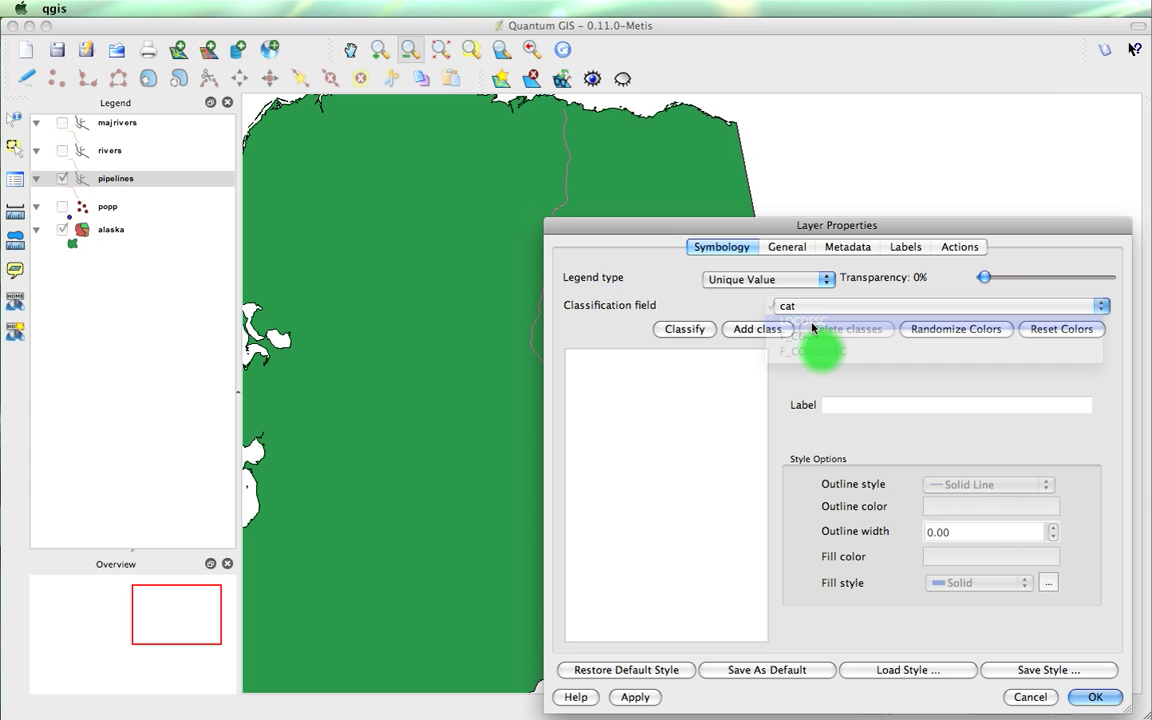
click(683, 331)
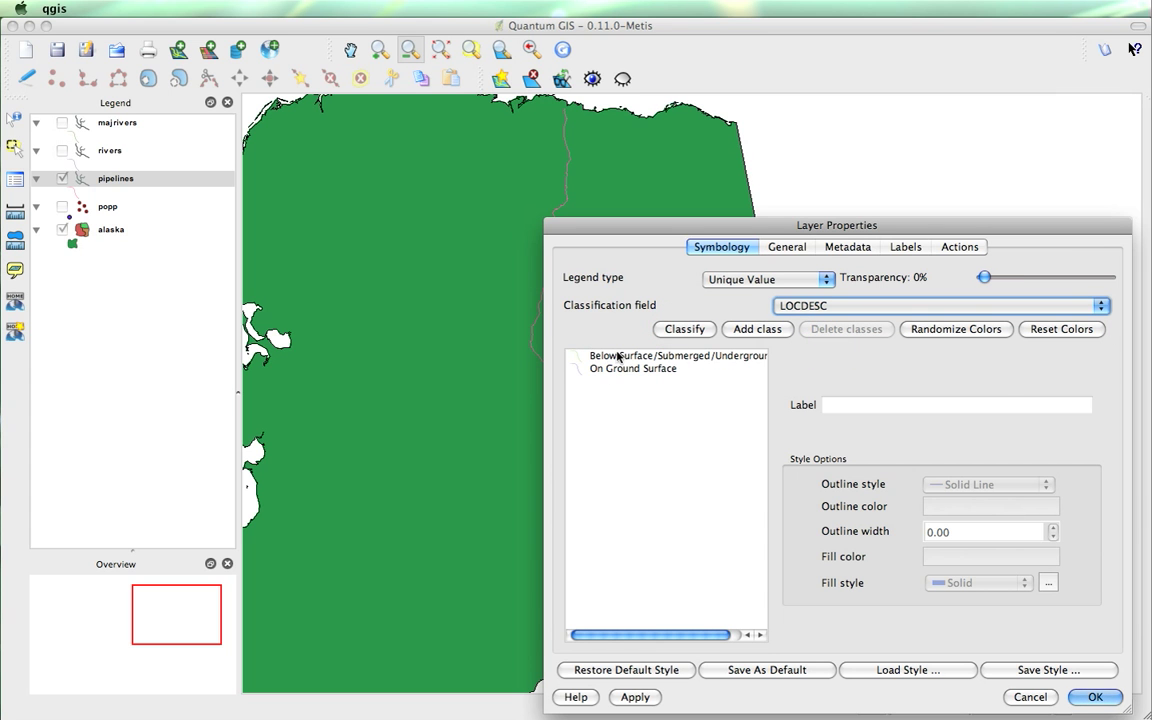
Step: Make the underground pipeline class outline red and apply the classification
click(615, 363)
click(622, 369)
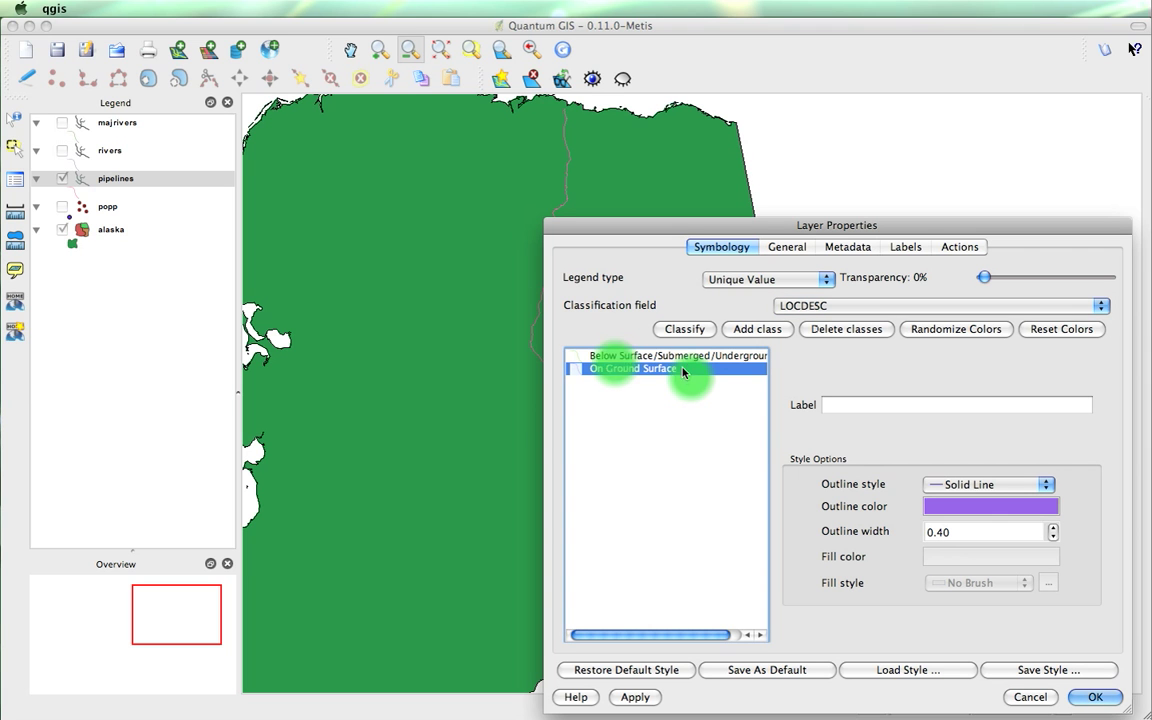
click(684, 360)
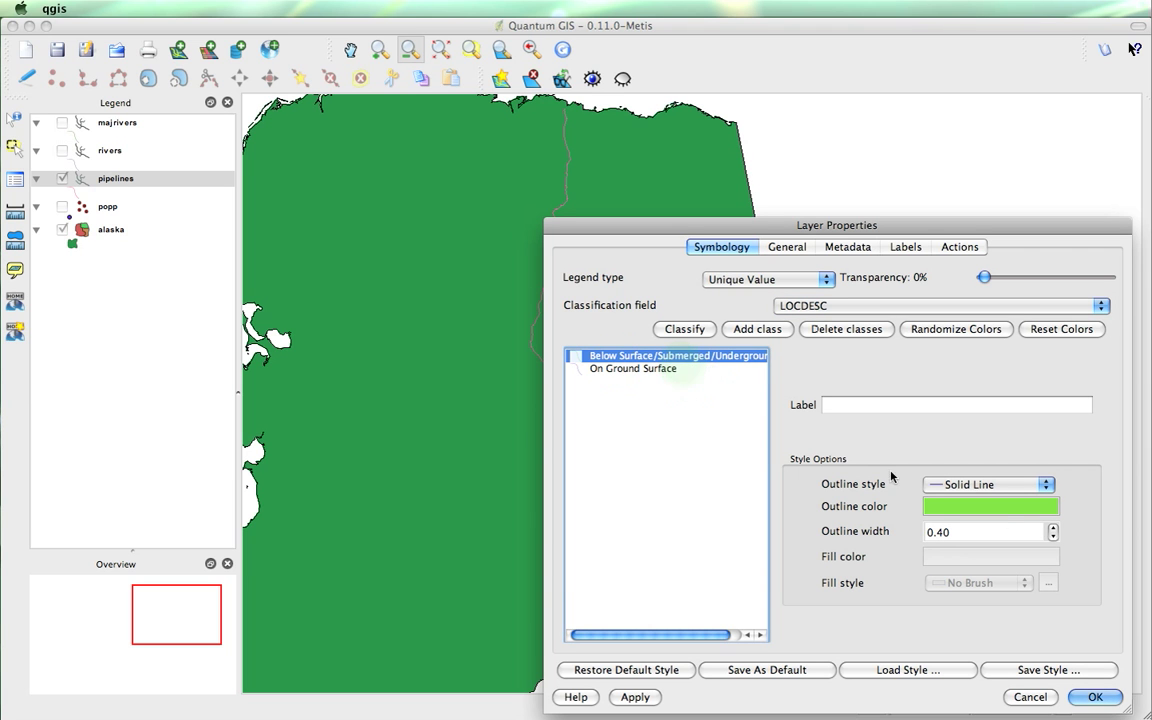
click(985, 507)
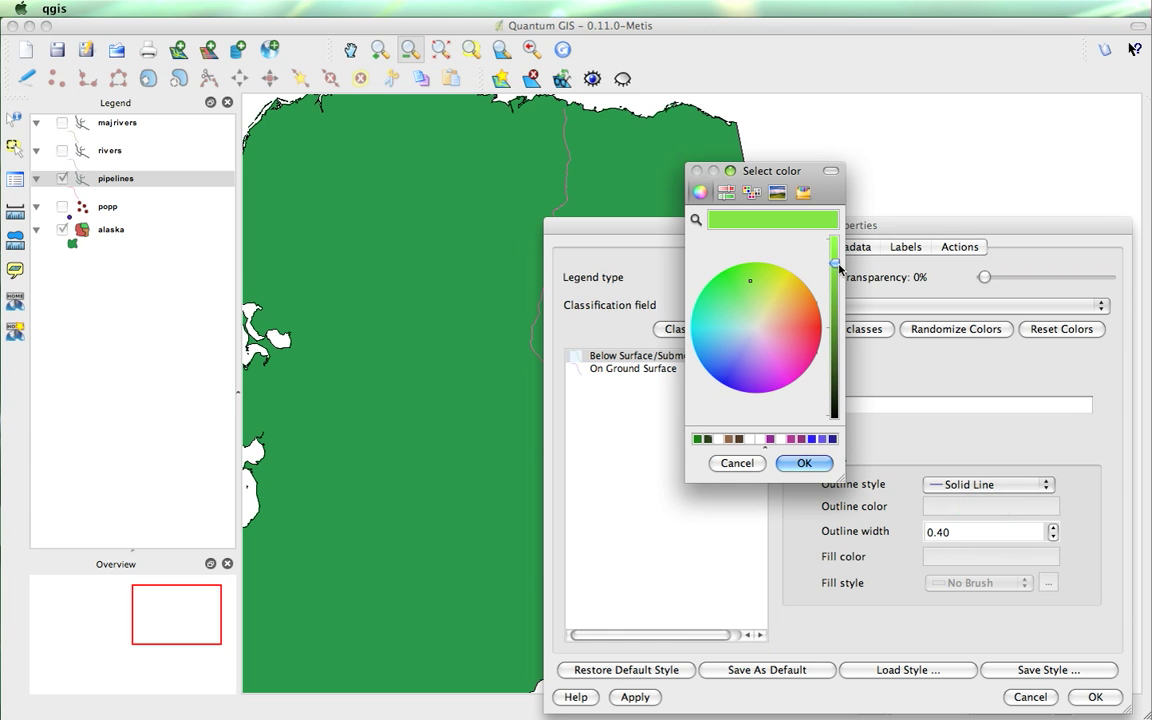
click(771, 323)
click(740, 368)
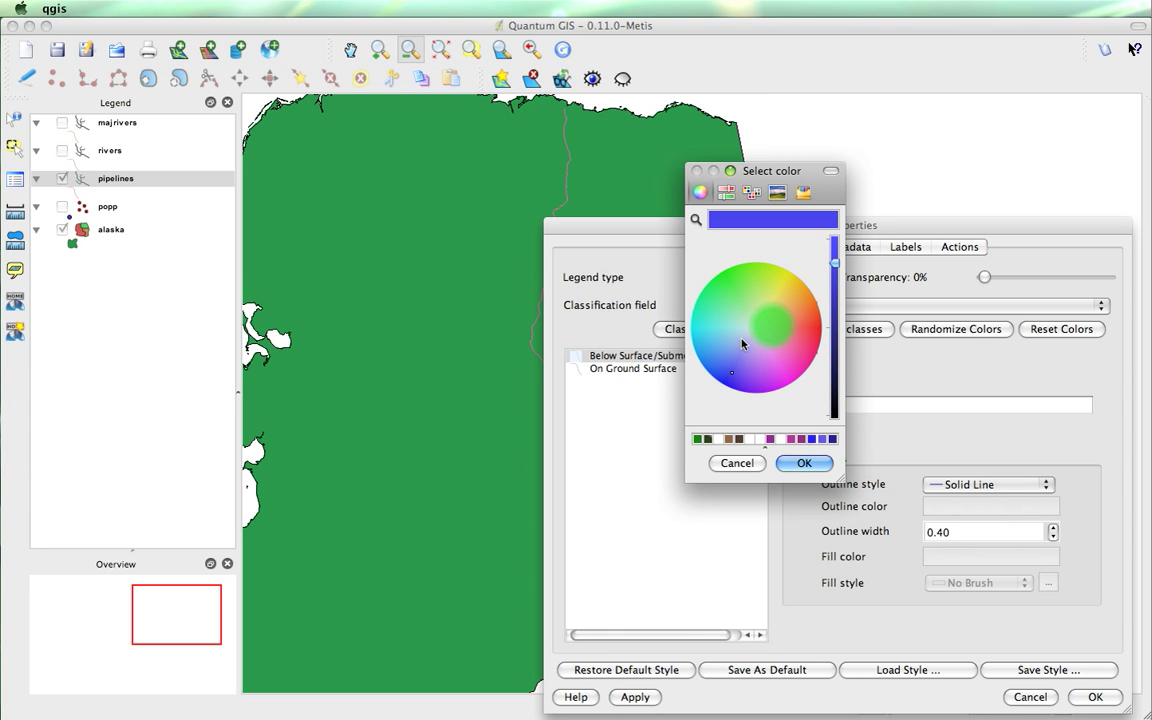
click(807, 327)
click(837, 262)
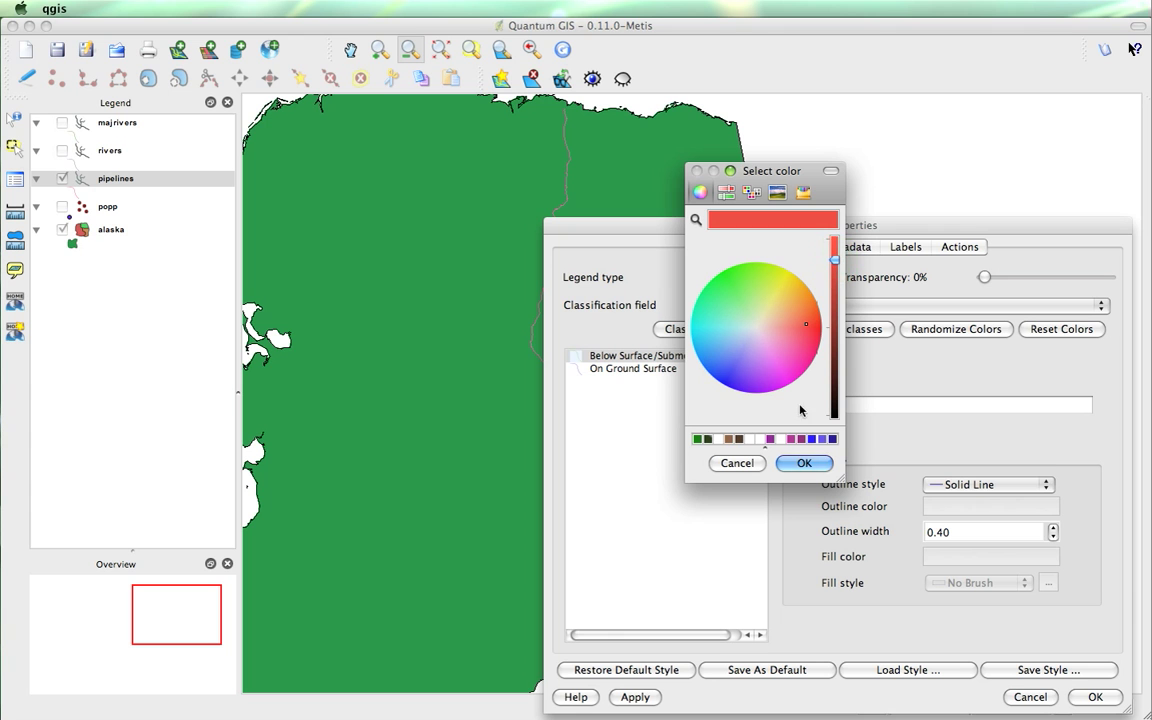
click(808, 463)
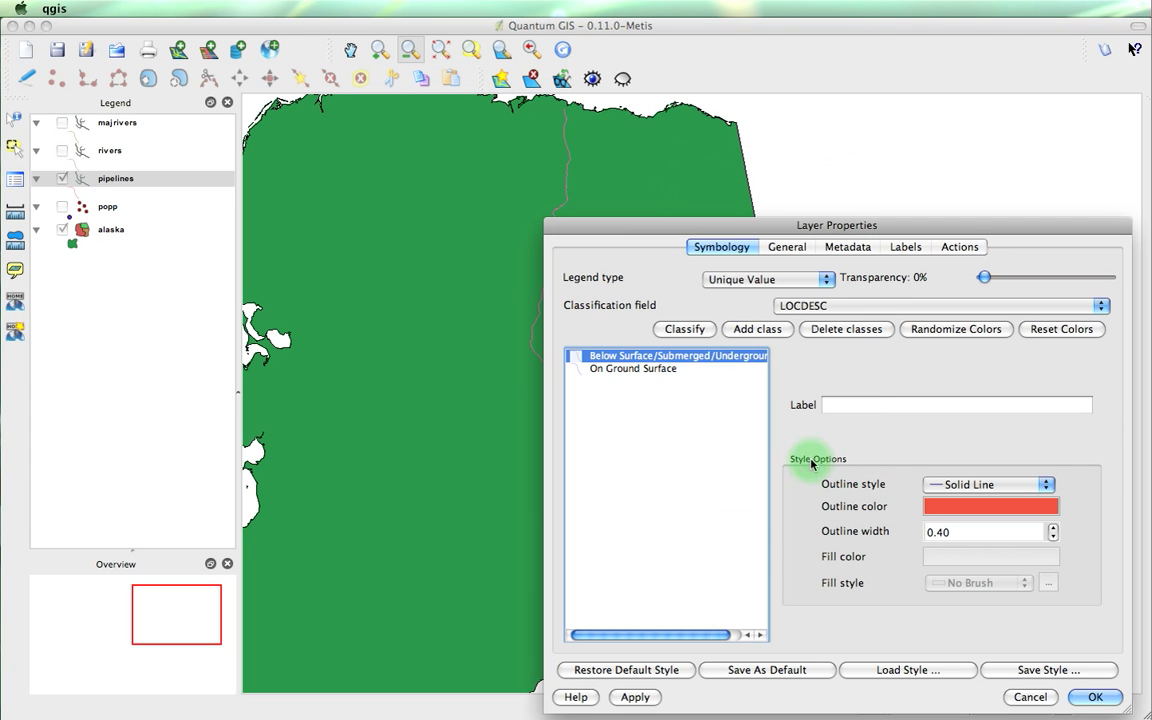
click(645, 370)
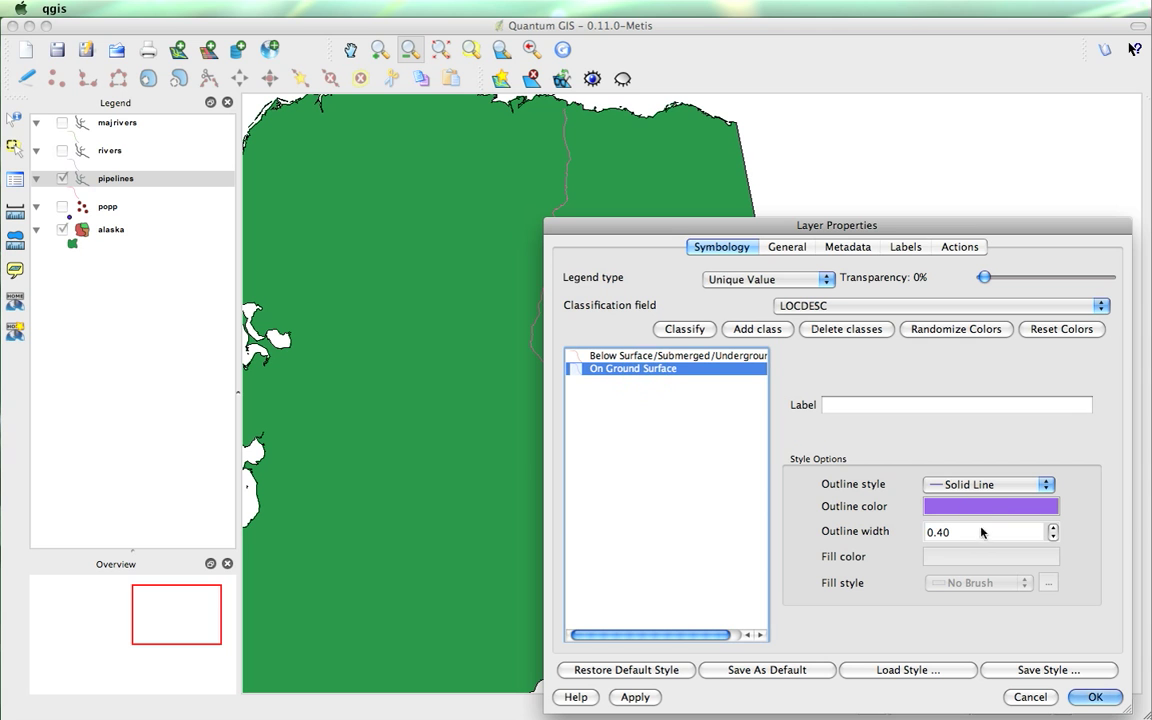
click(1092, 697)
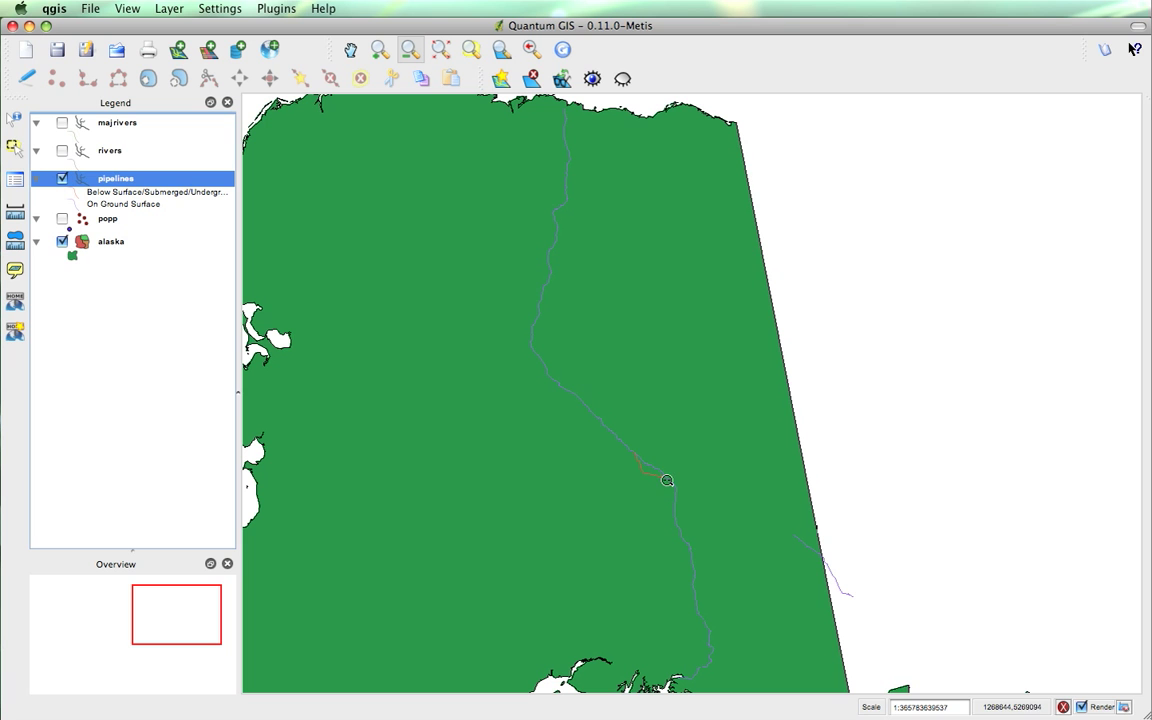
Step: Try a thinner outline width of .4 for both pipeline classes
double_click(107, 180)
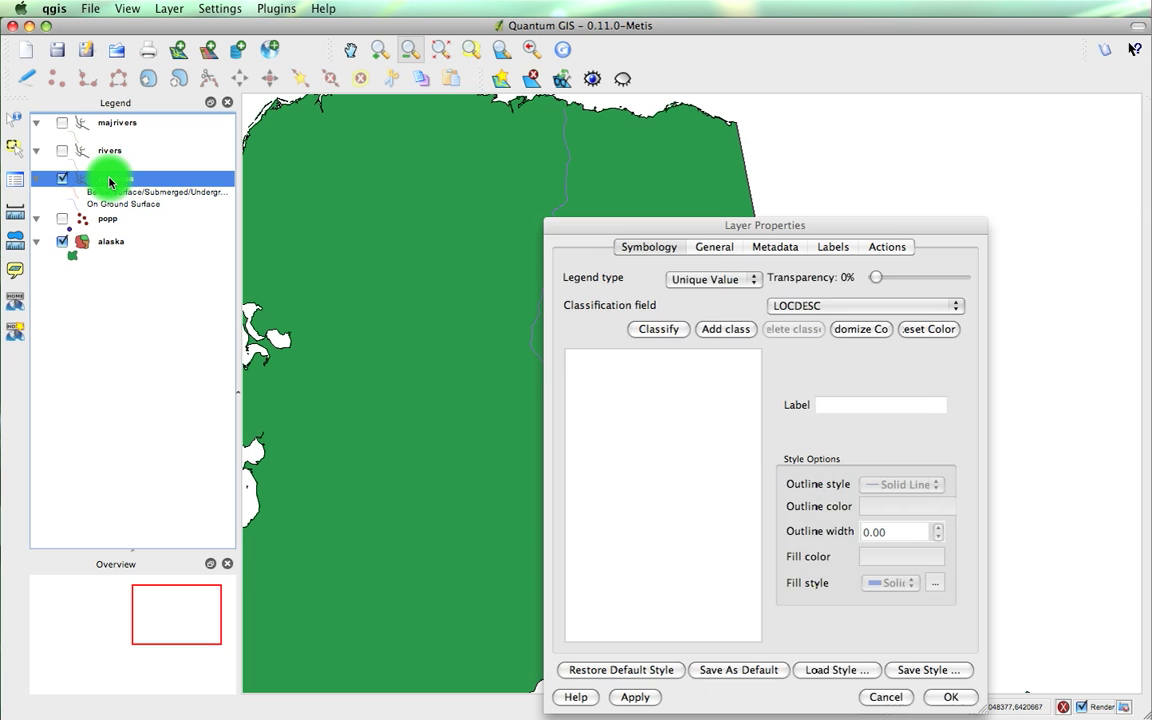
click(612, 305)
drag(744, 355, 700, 368)
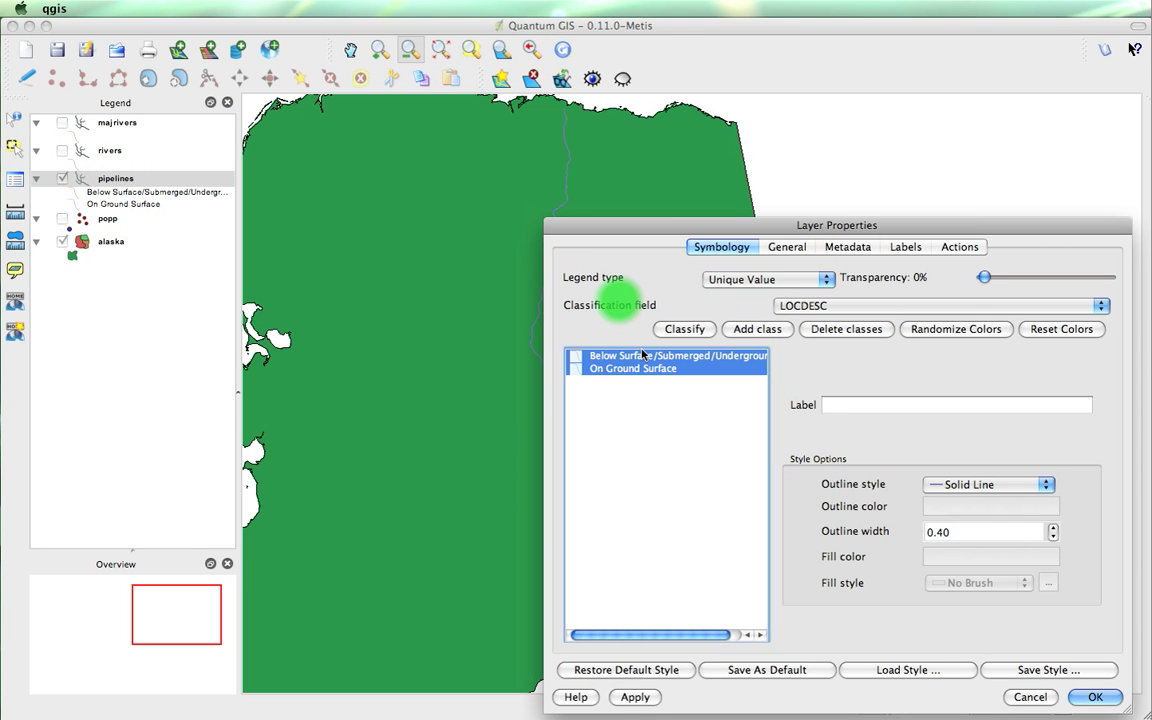
click(1053, 532)
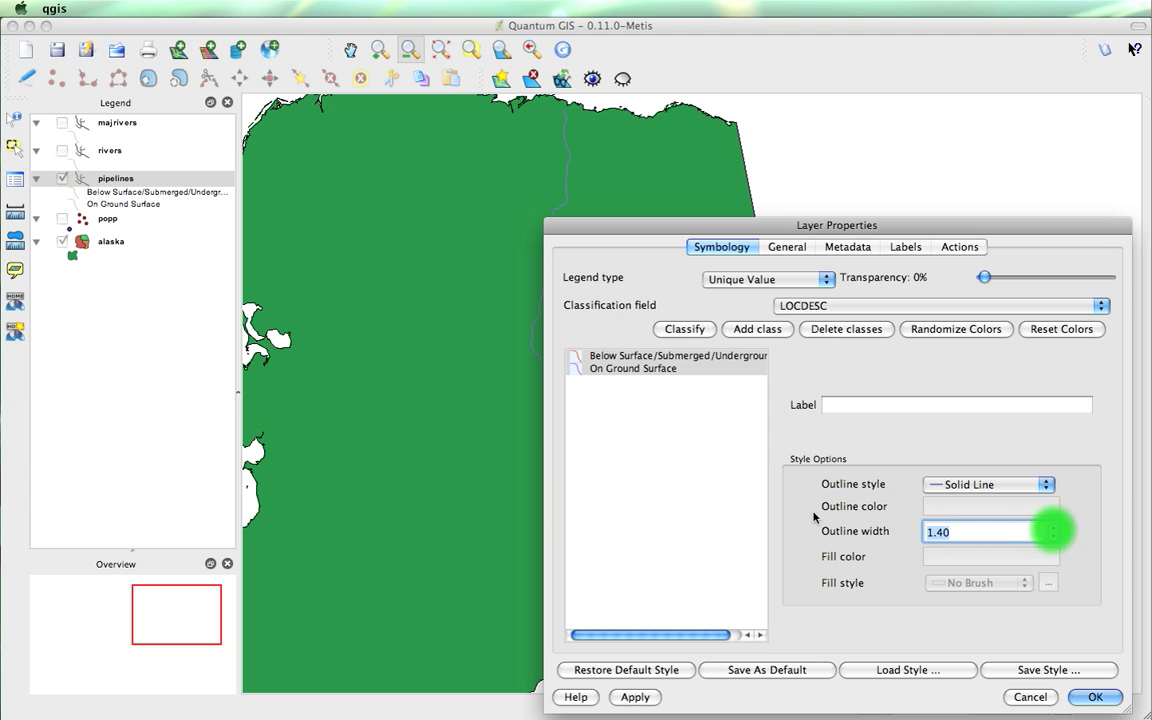
text(.4)
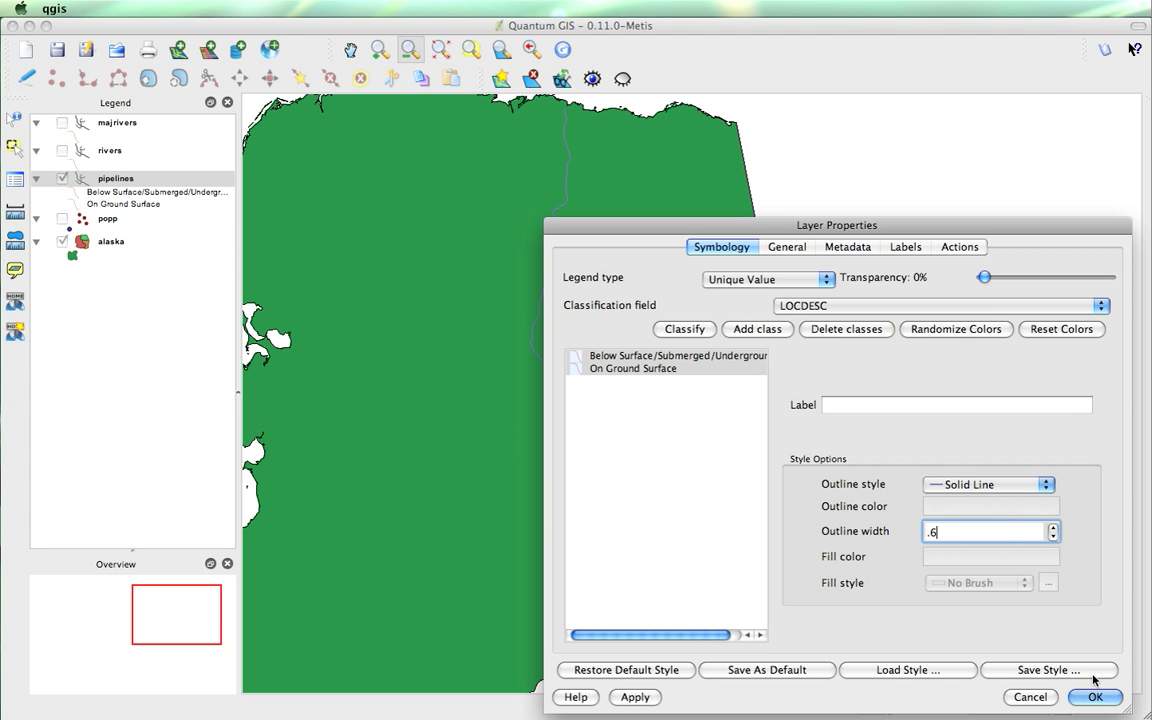
click(1095, 697)
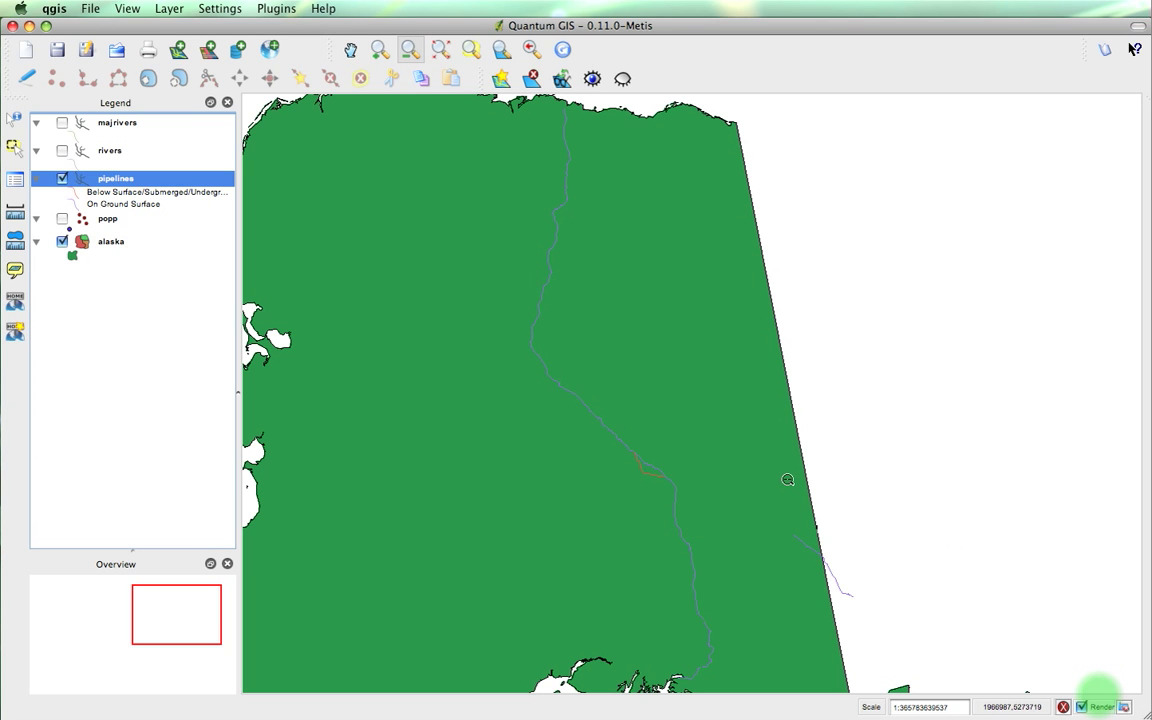
Step: Set the outline width of both pipeline classes to 1
double_click(128, 180)
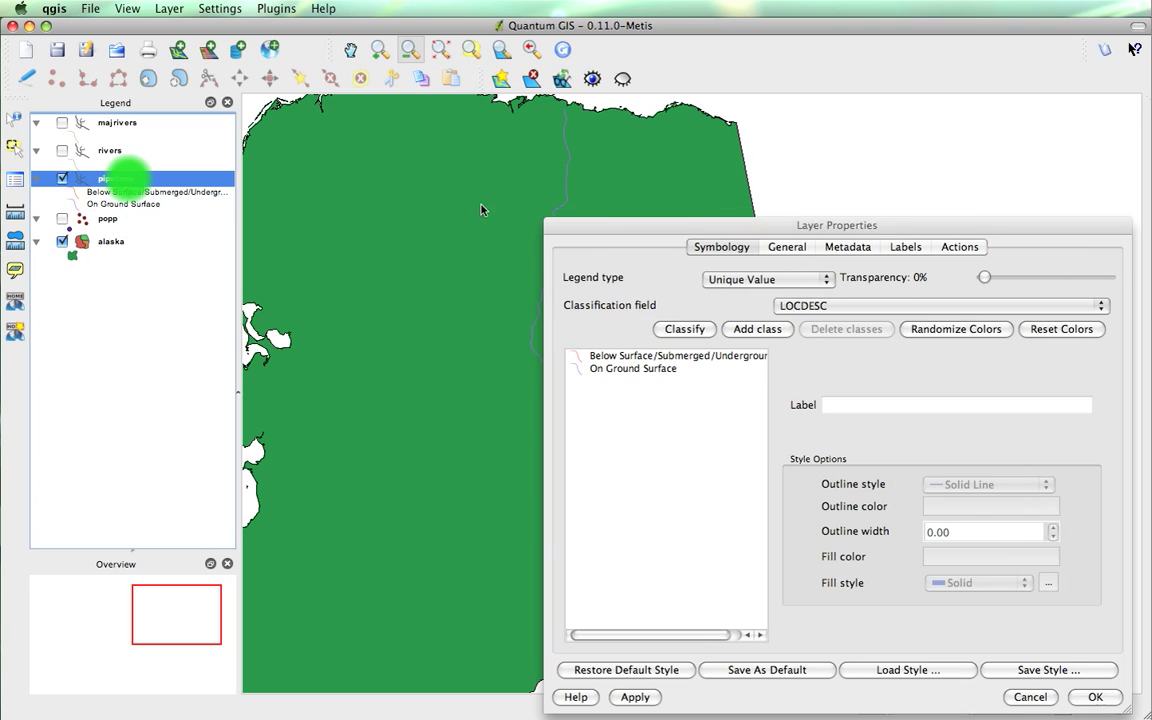
drag(690, 385, 645, 358)
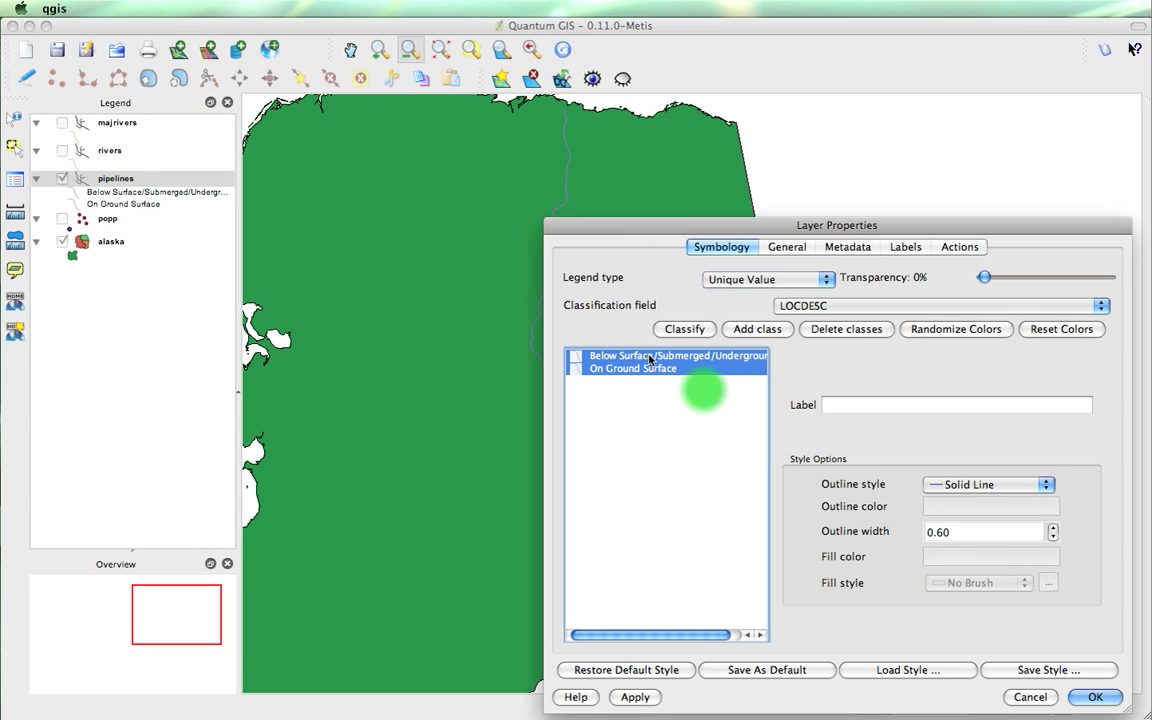
click(1052, 532)
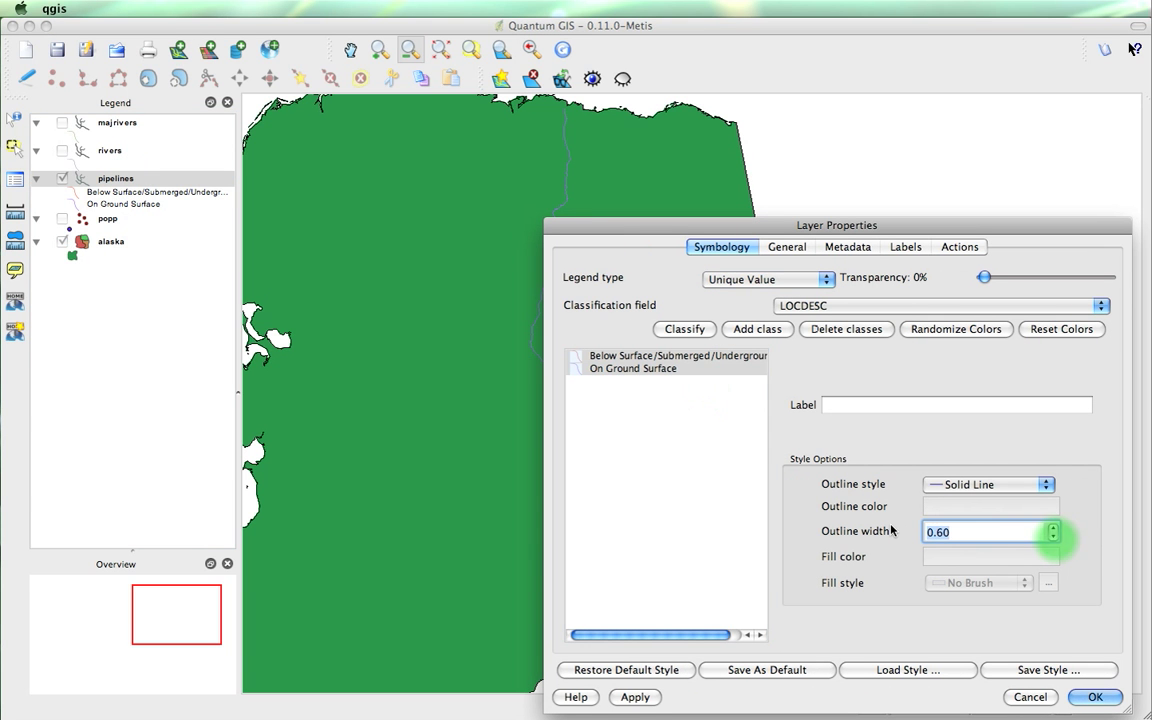
text(1)
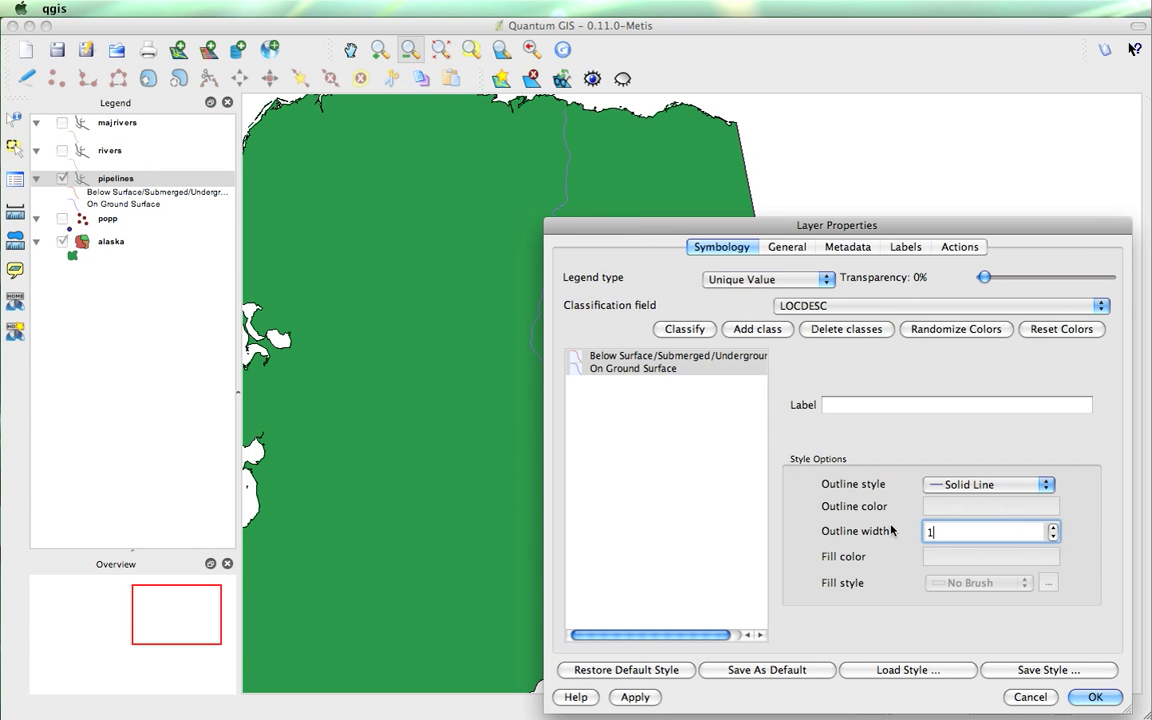
click(1092, 696)
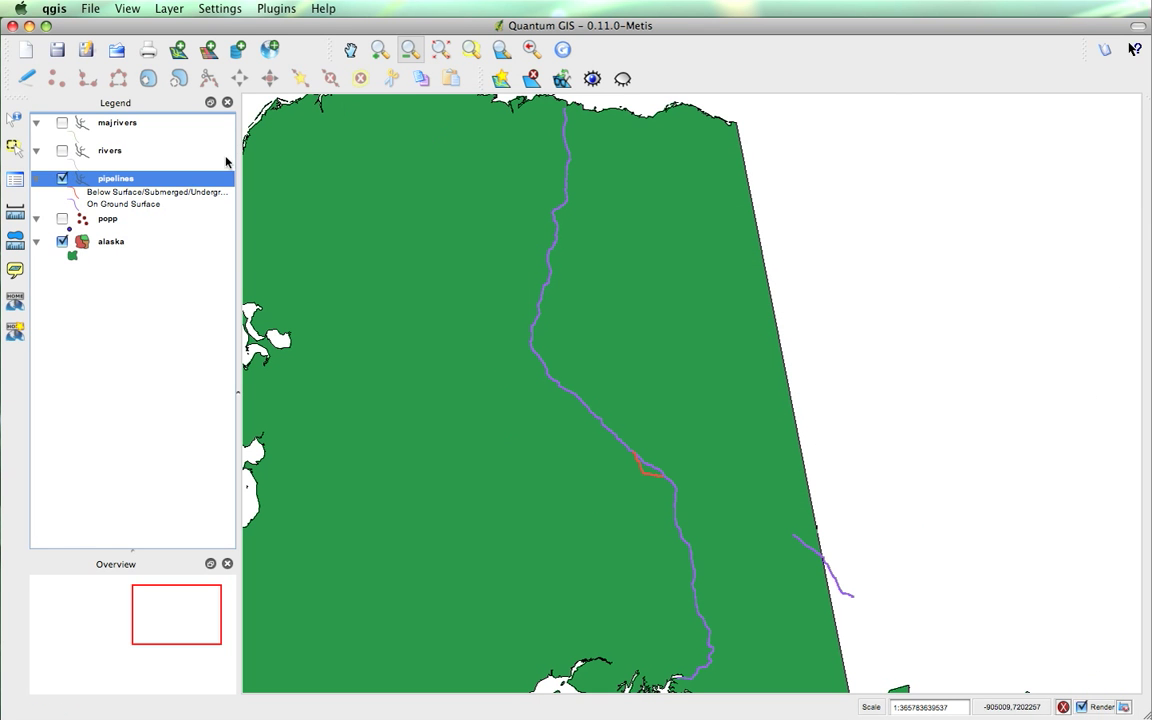
Step: Zoom to the alaska layer, switch off pipelines, and turn on the popp layer
click(110, 243)
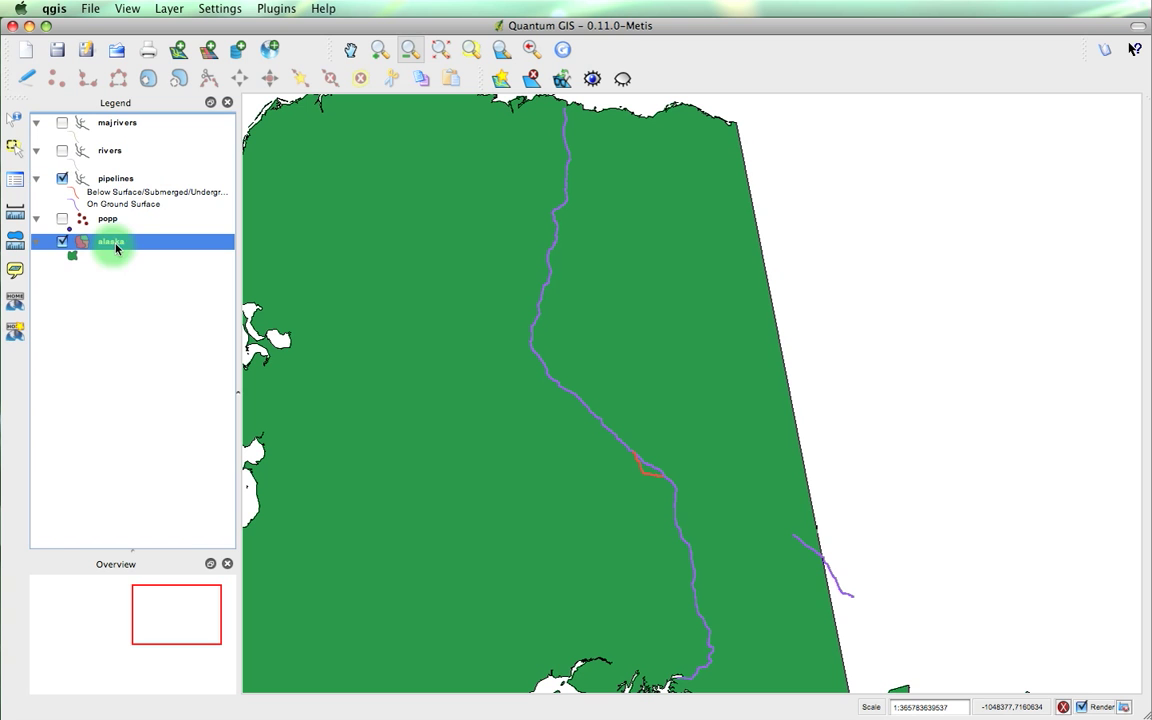
click(500, 50)
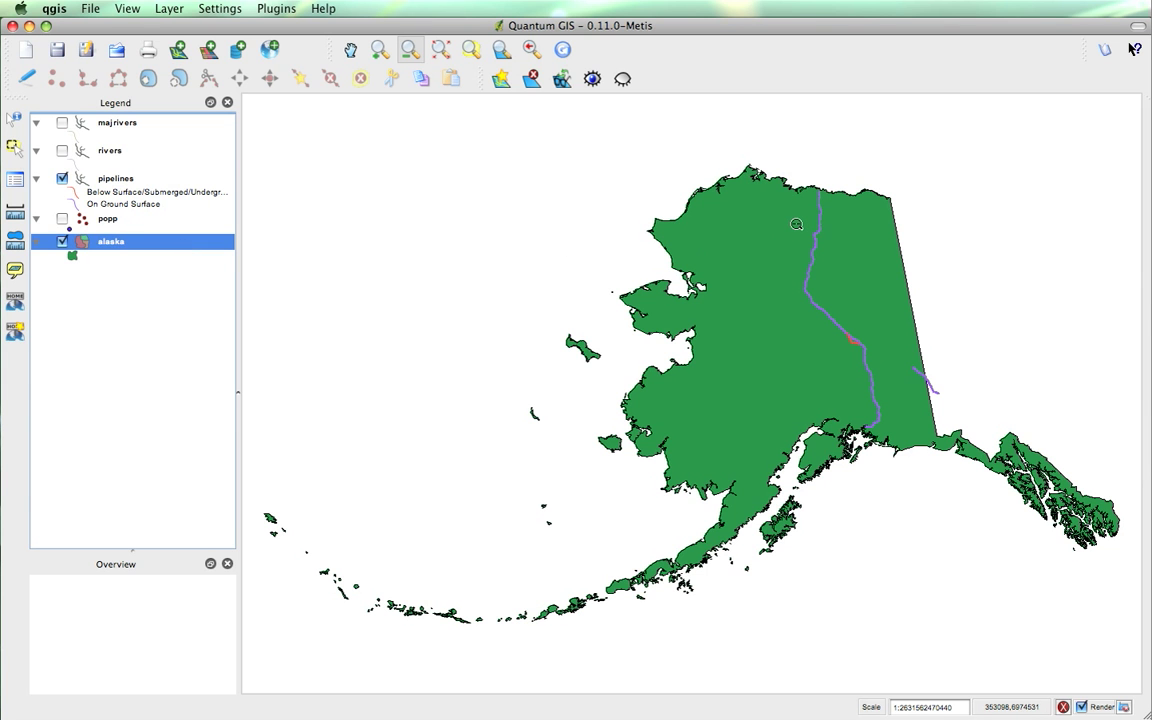
click(59, 182)
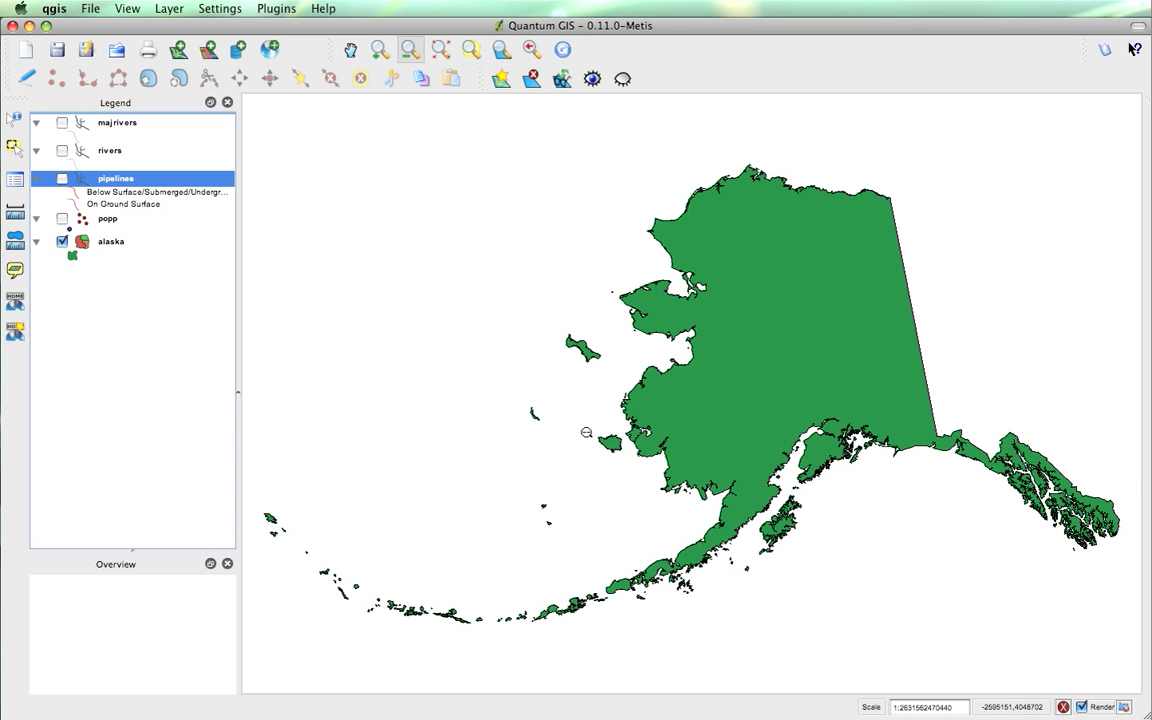
click(152, 176)
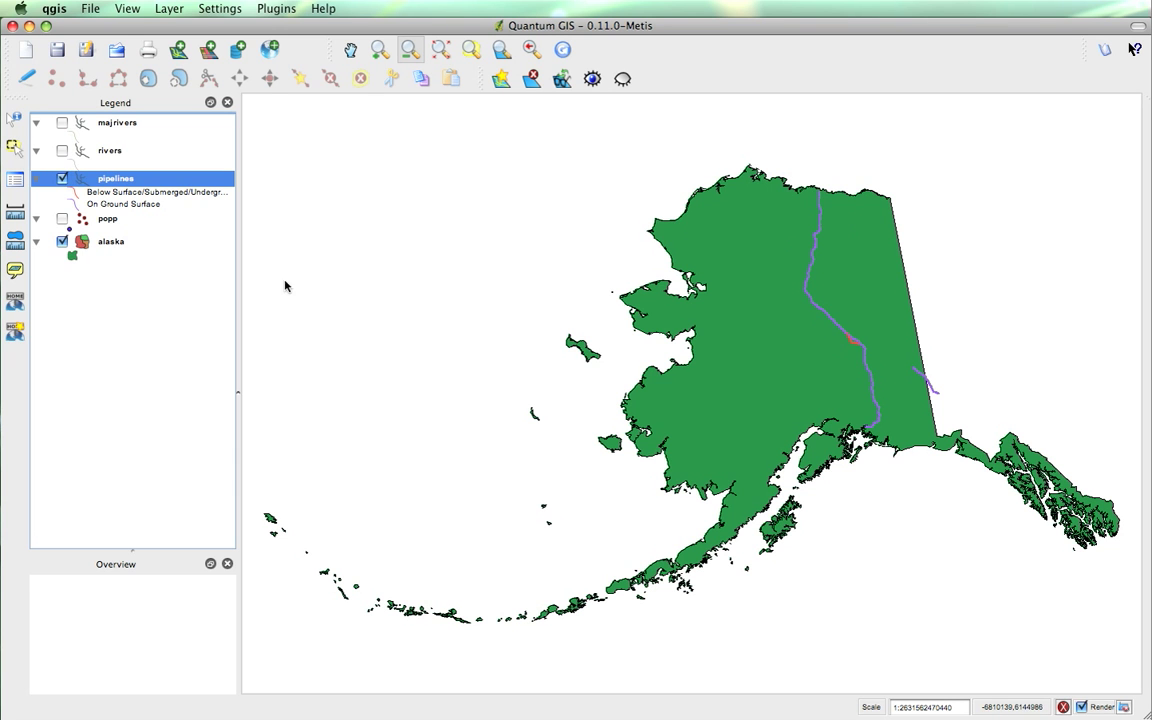
click(62, 178)
click(60, 219)
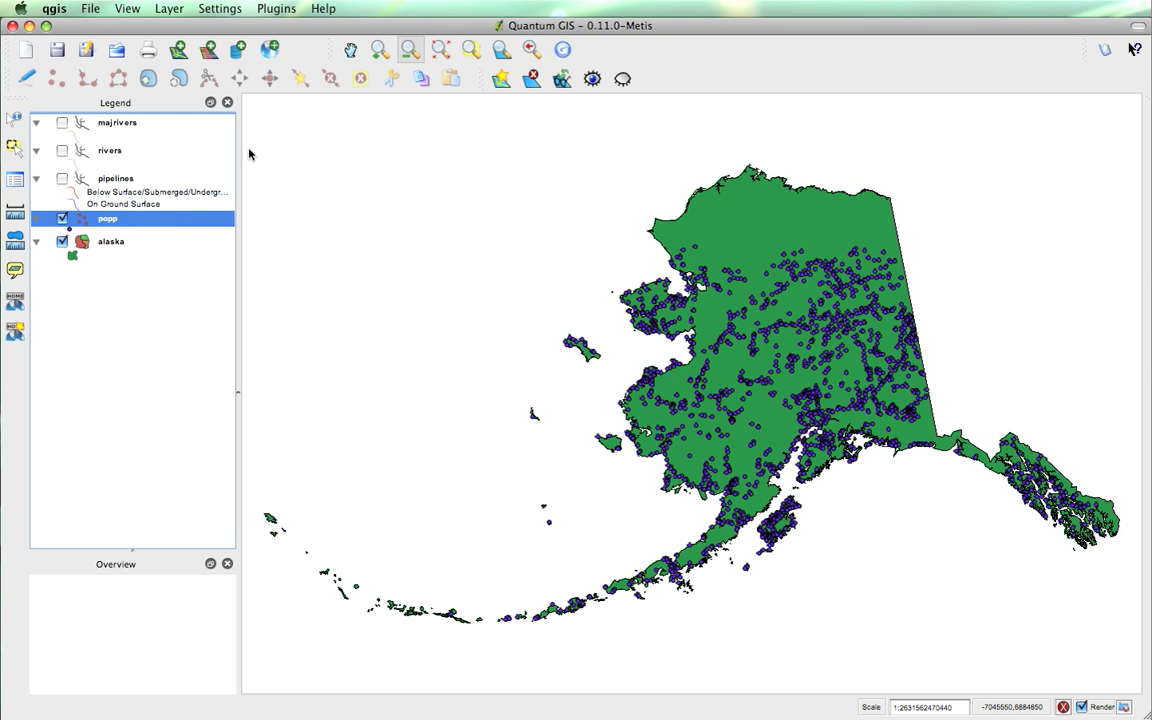
Step: Browse the popp attribute table's building and settlement records, then close it
click(19, 185)
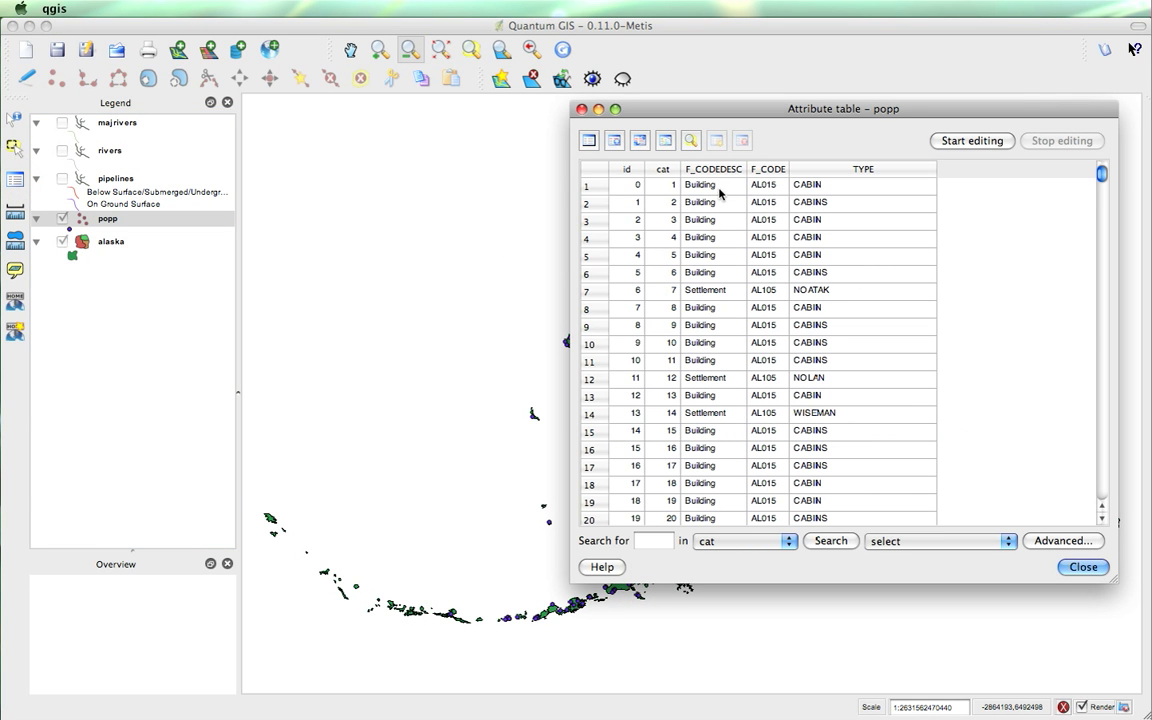
scroll(706, 387, down, 1)
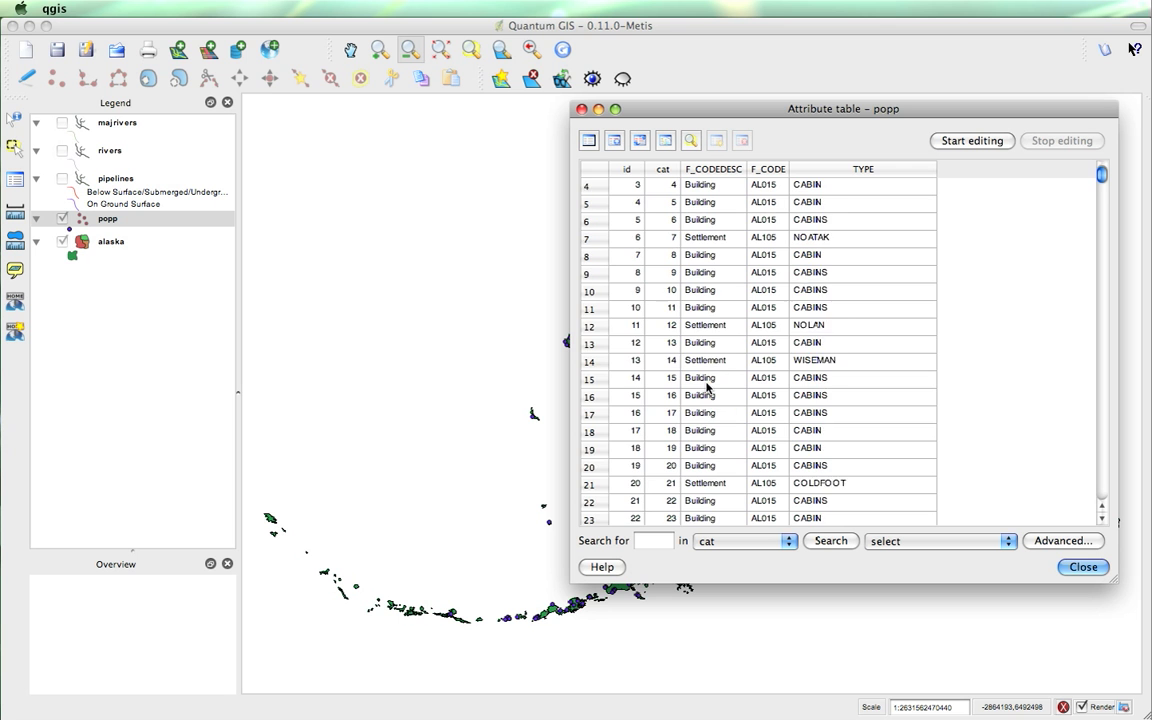
scroll(706, 387, down, 20)
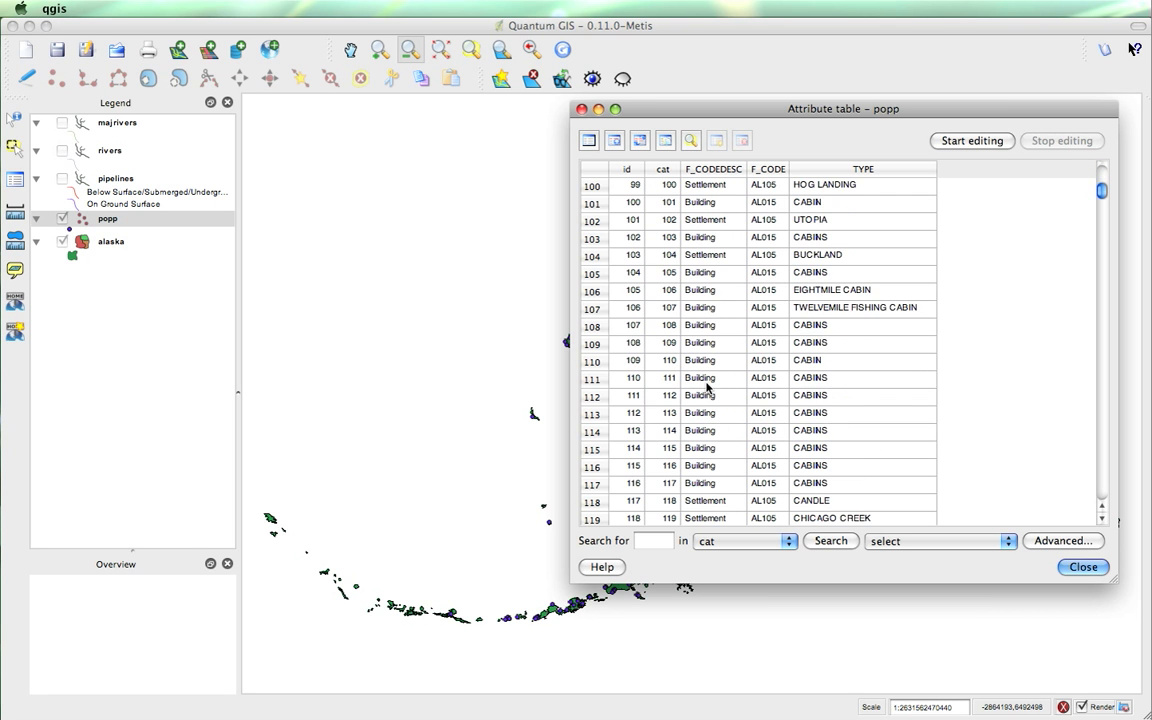
scroll(706, 387, down, 20)
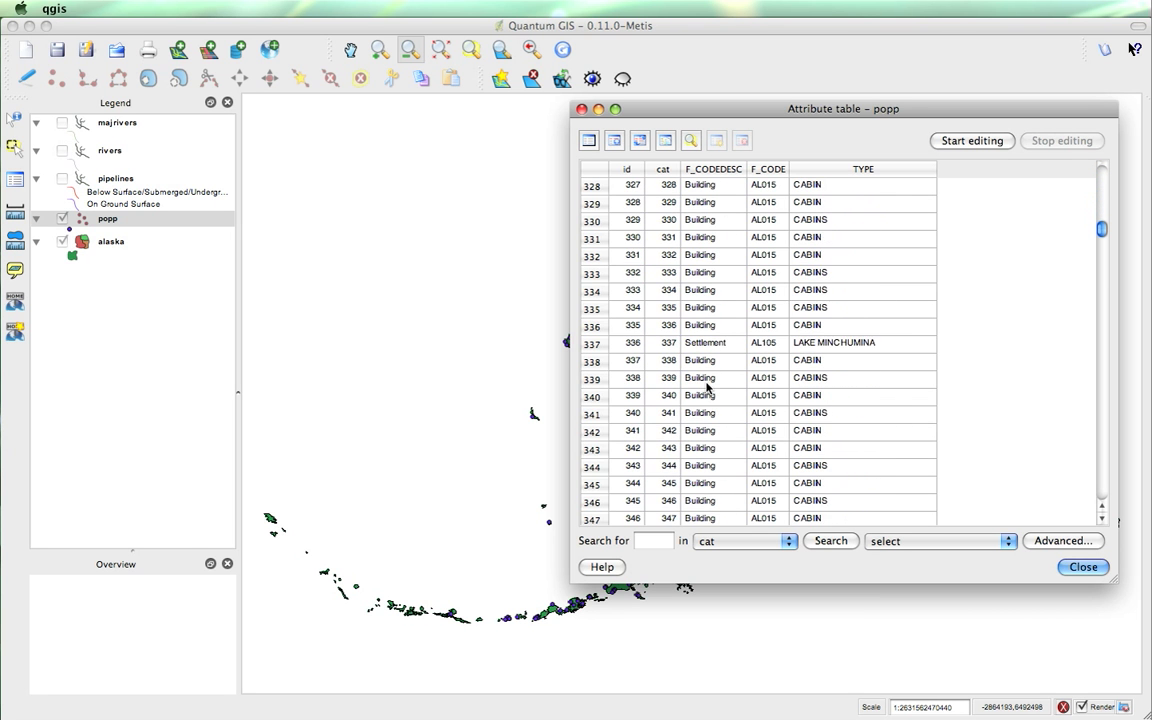
scroll(706, 387, down, 20)
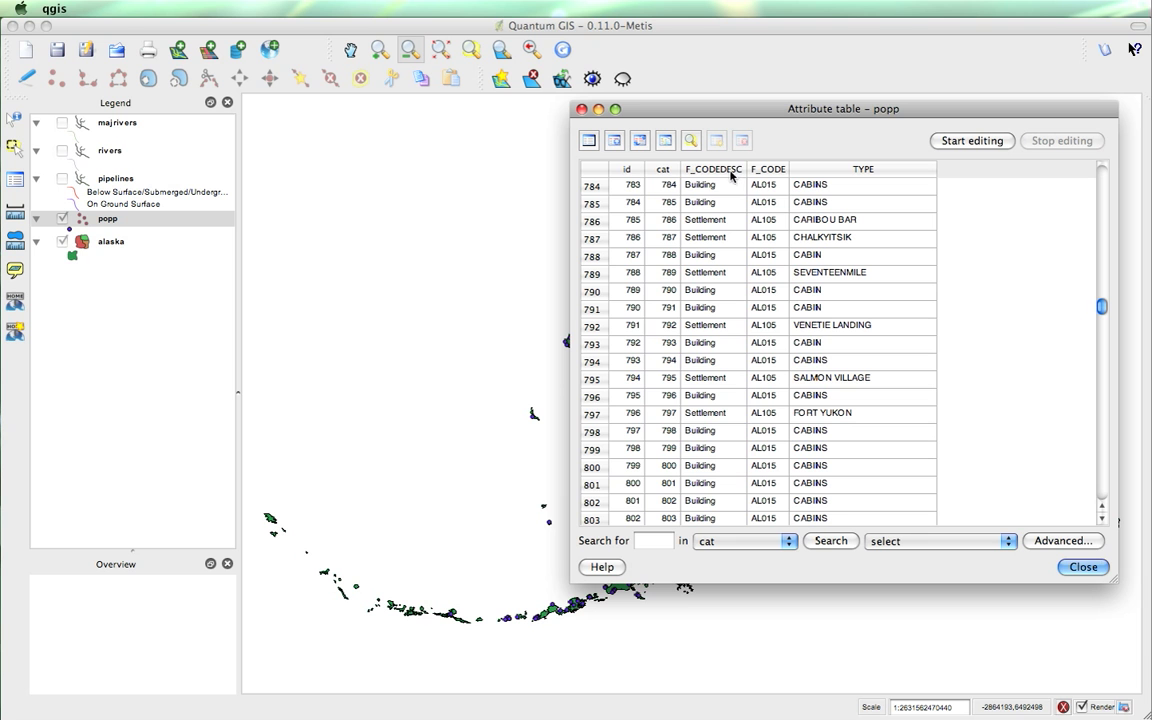
click(1080, 568)
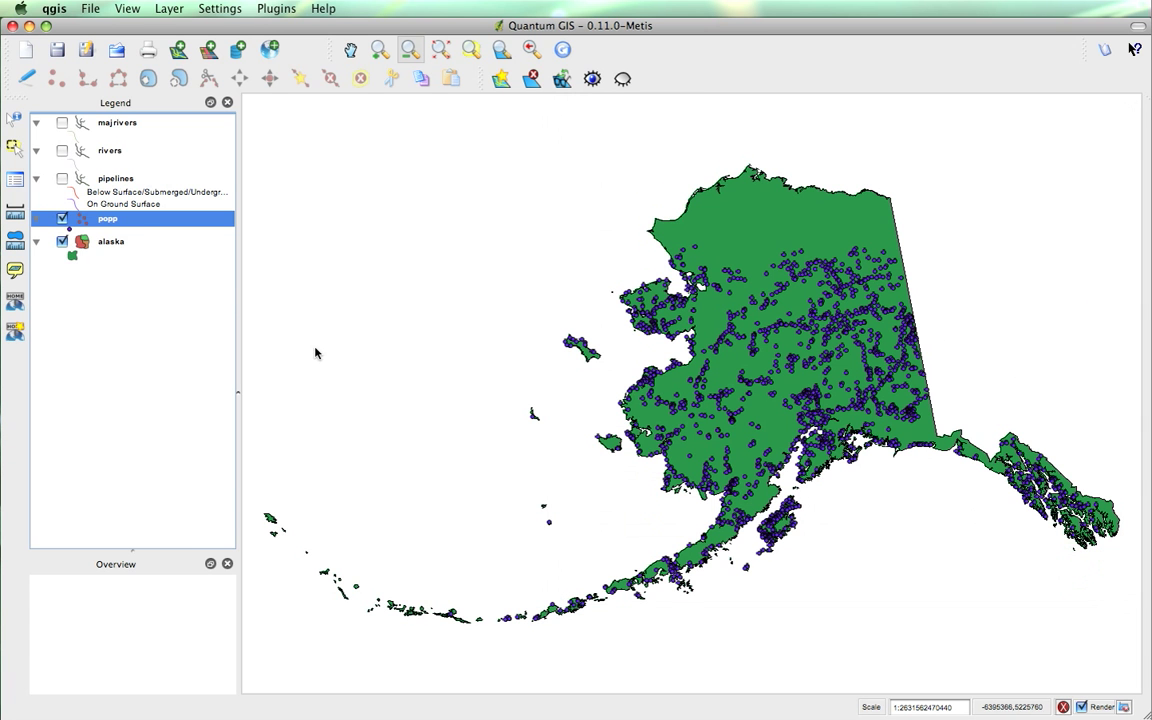
Step: Classify the popp layer by unique F_CODEDESC values
double_click(110, 219)
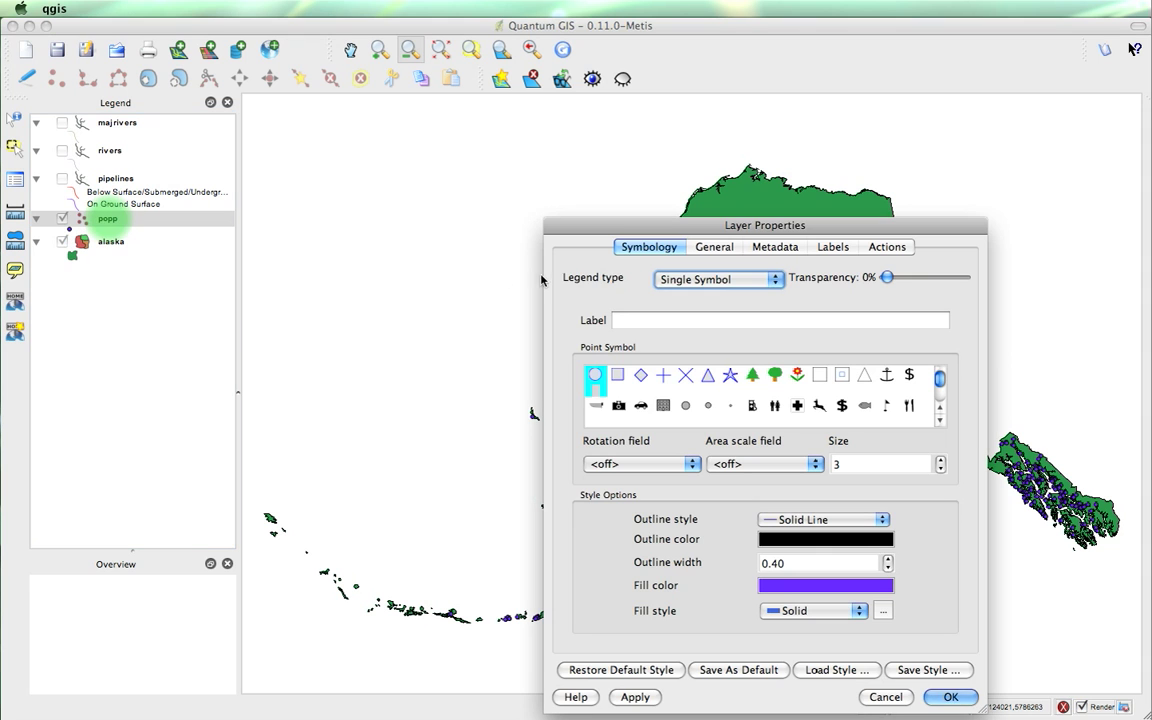
click(645, 278)
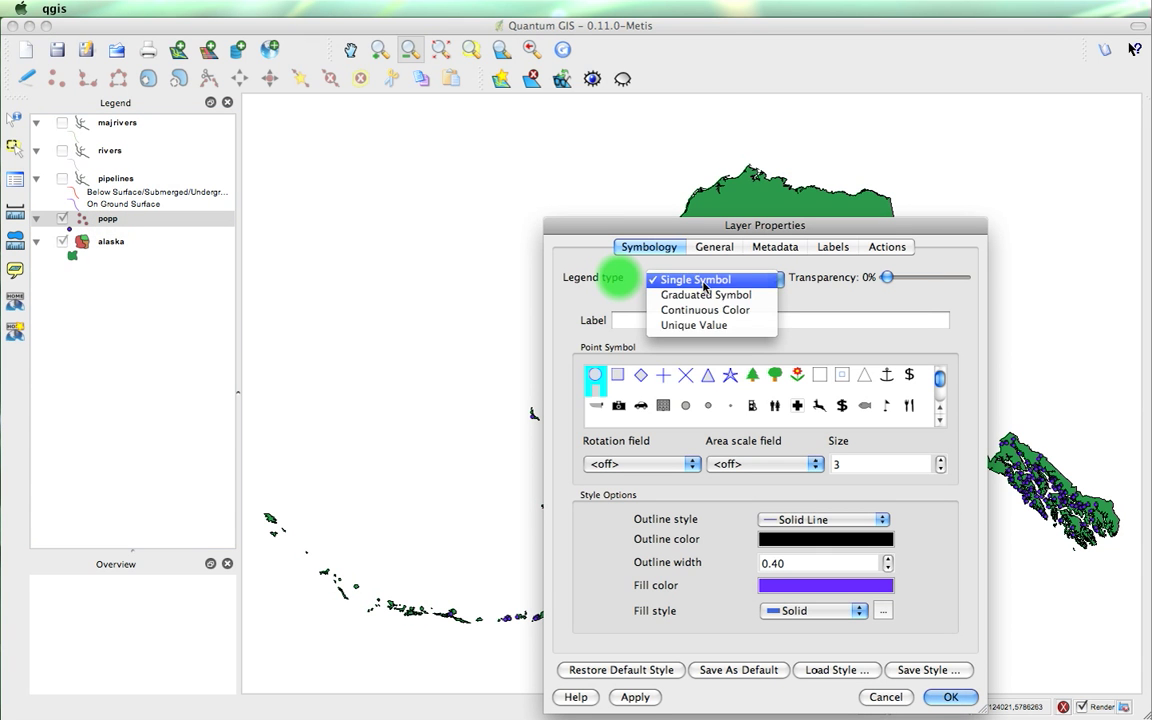
click(695, 326)
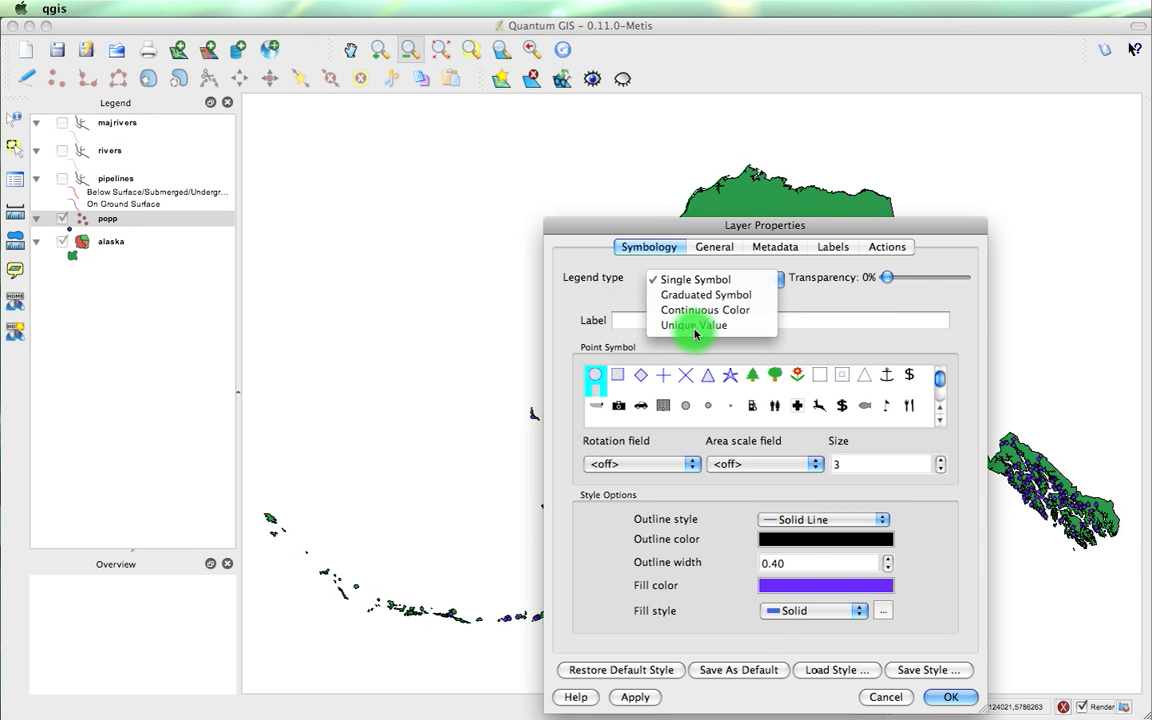
click(808, 310)
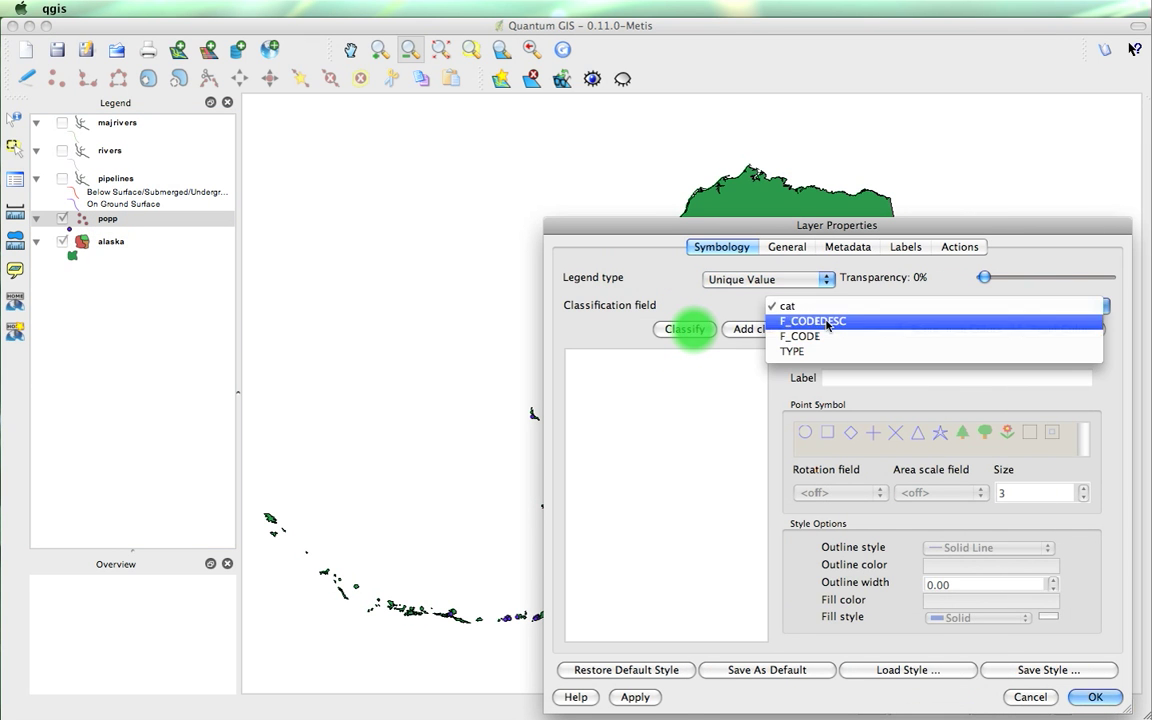
click(832, 322)
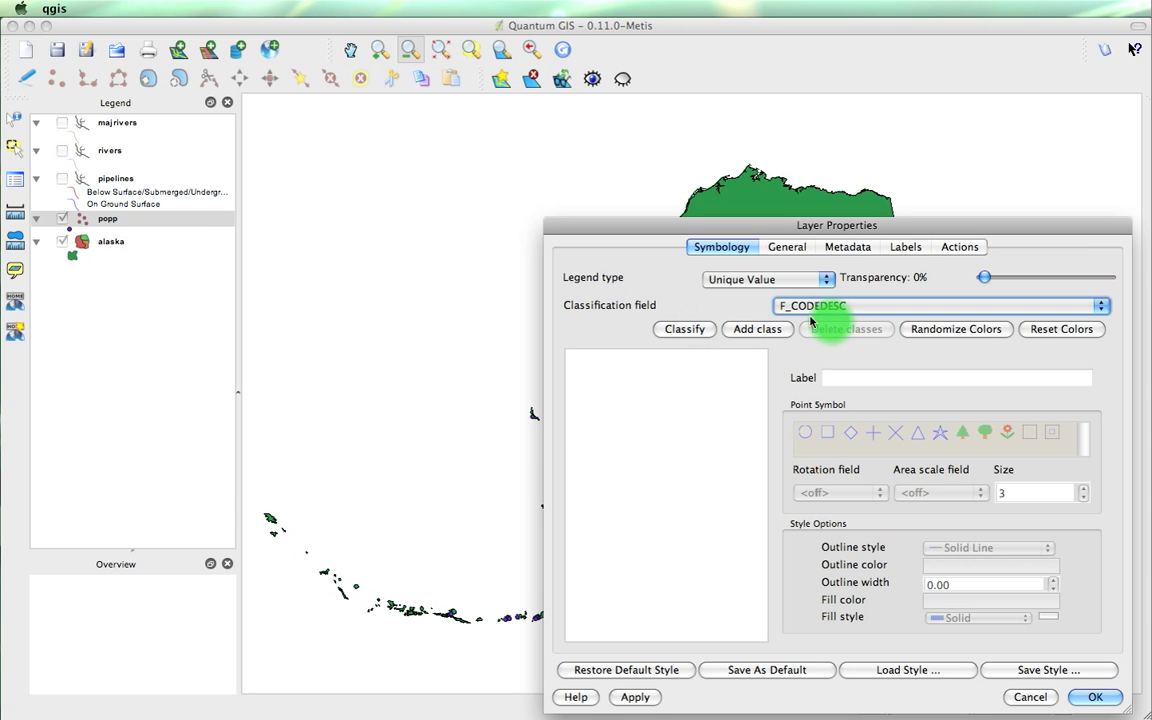
click(686, 330)
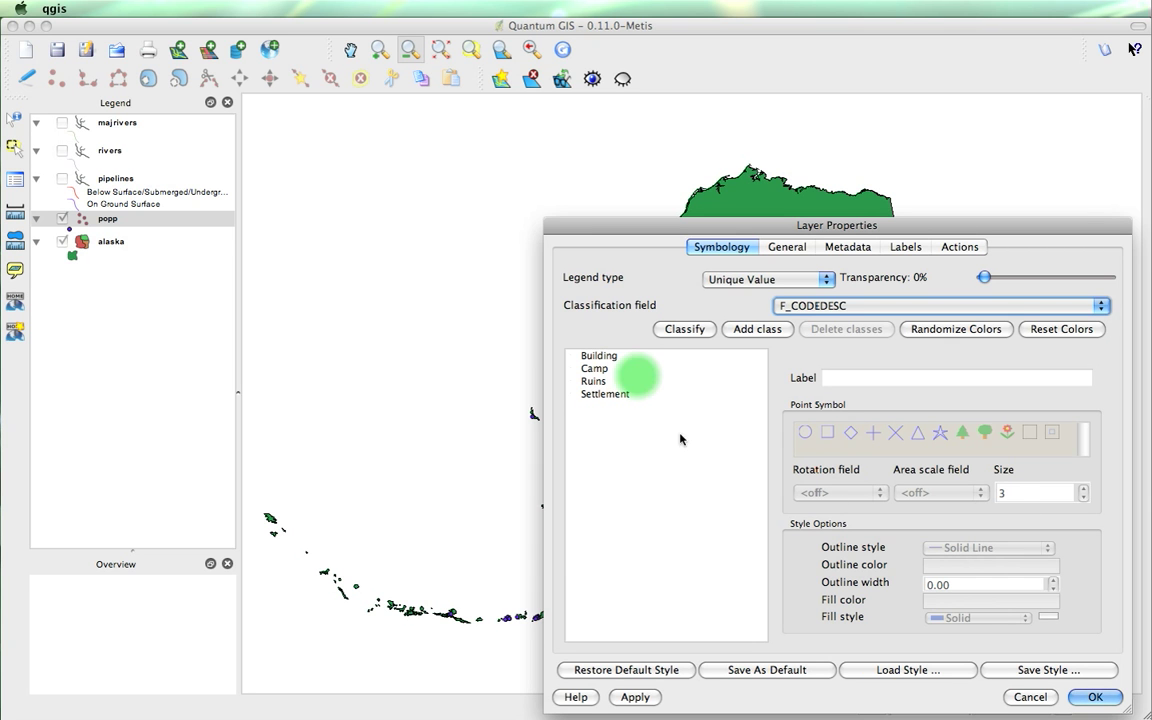
Step: Set all four popp classes to symbol size 5 and enlarge the properties window
drag(640, 394, 638, 356)
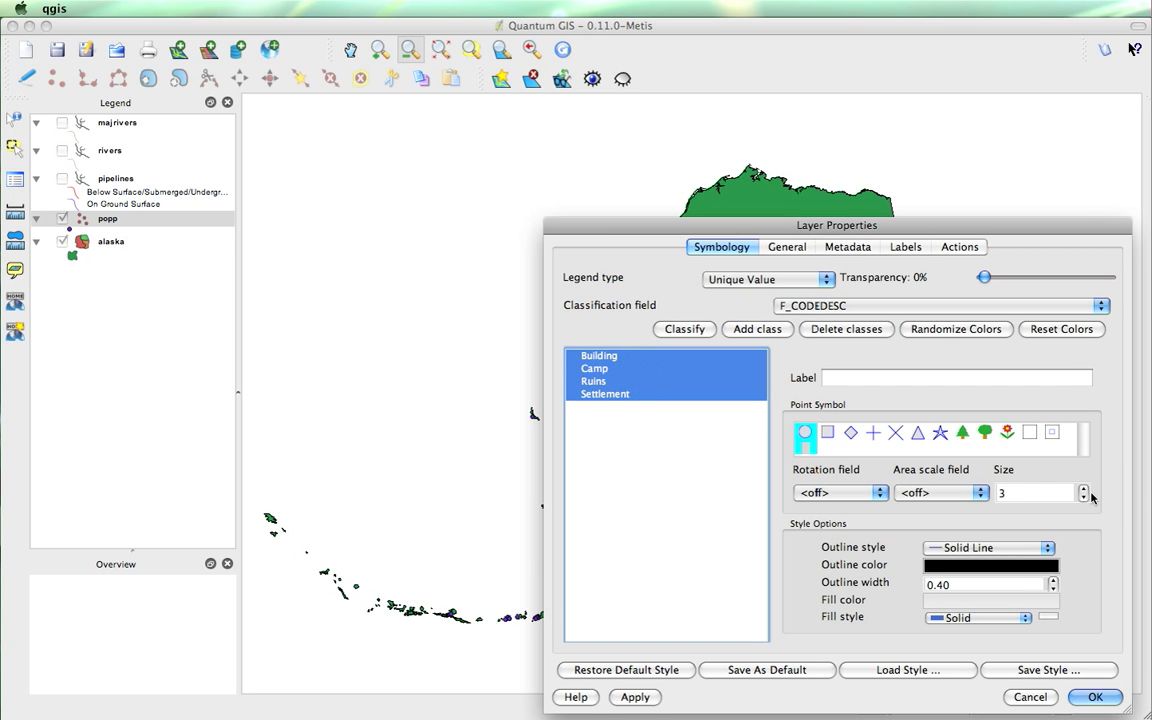
click(1083, 488)
click(1083, 488)
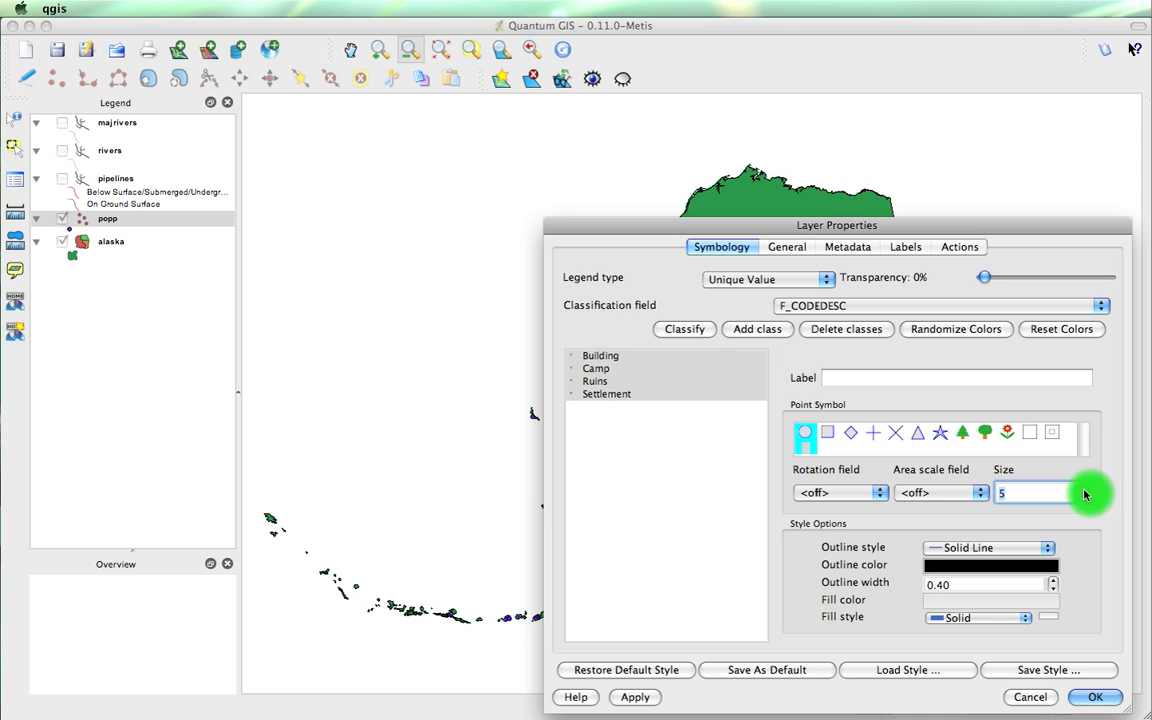
click(656, 427)
click(604, 356)
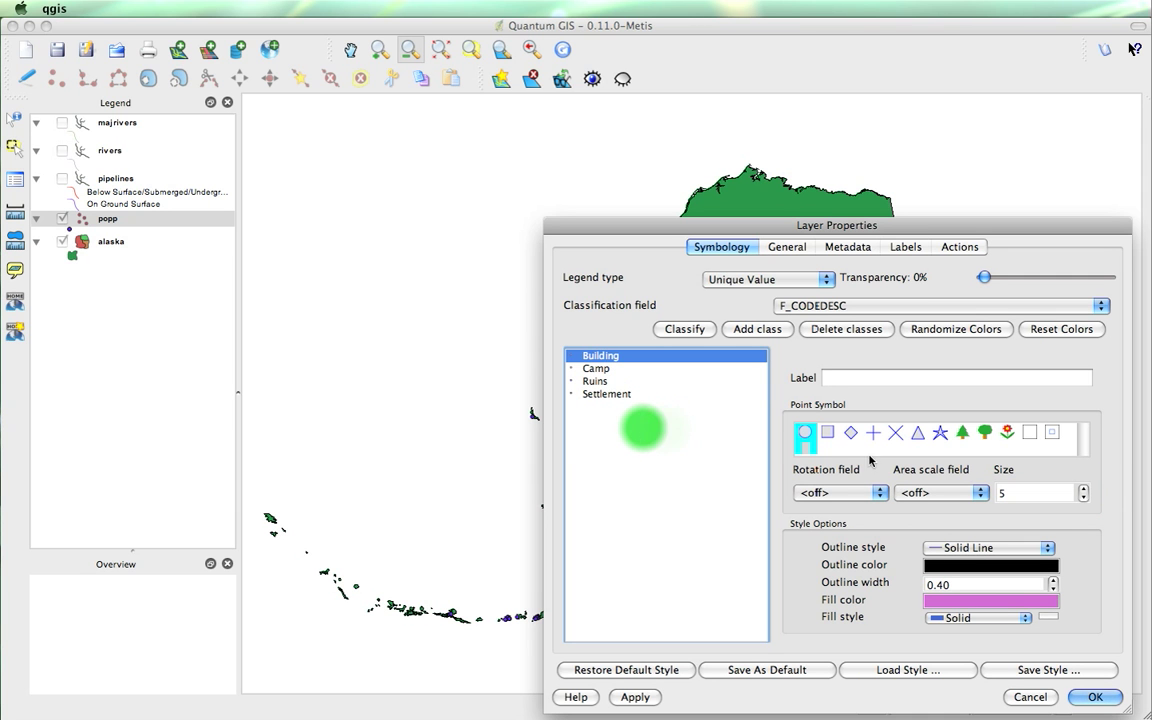
drag(932, 224, 710, 107)
drag(909, 597, 1087, 688)
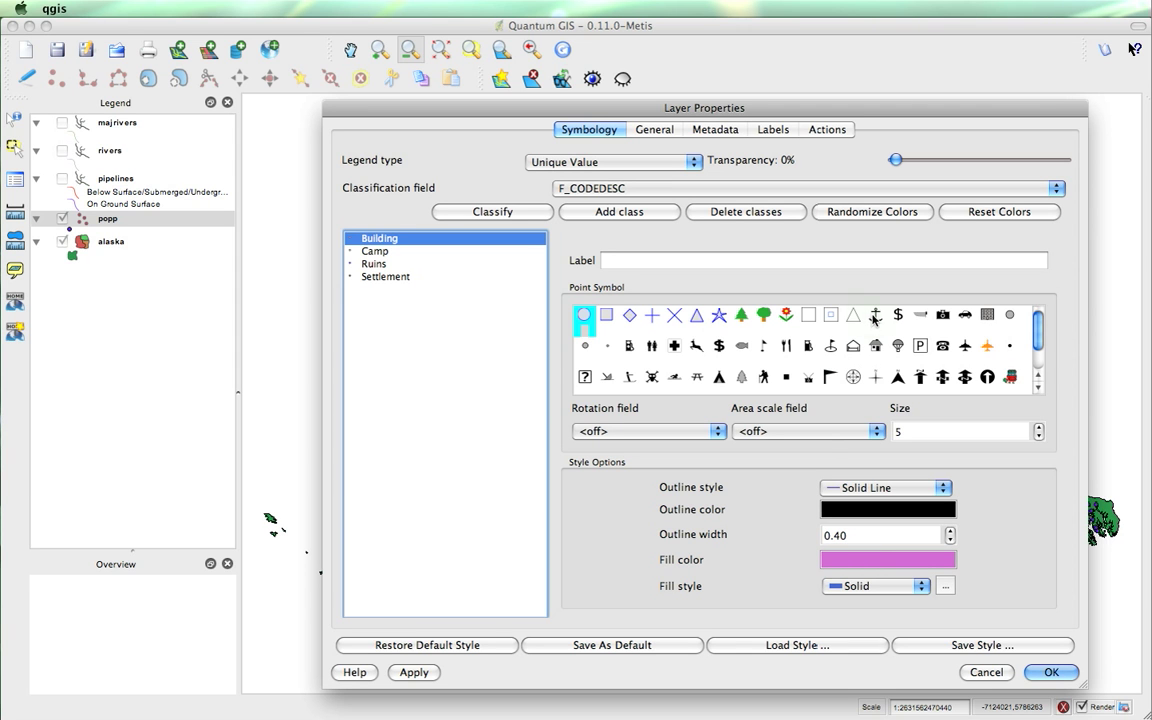
click(874, 316)
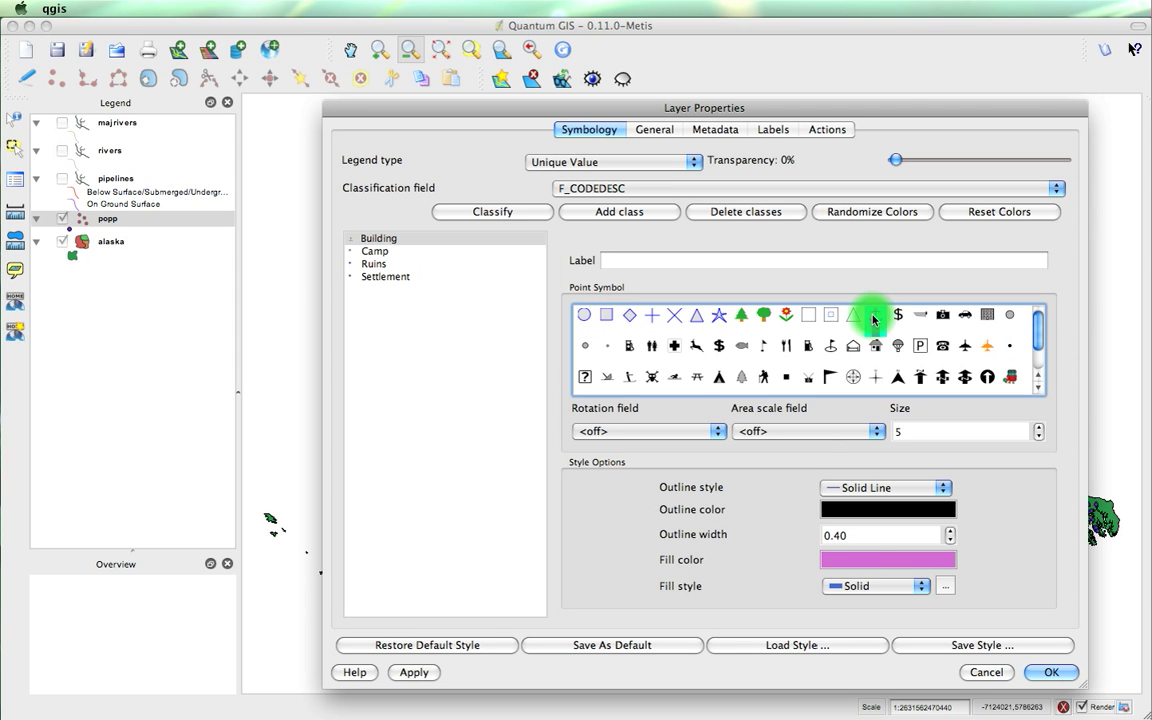
Step: Give the Building class a circle symbol with pink fill
click(810, 316)
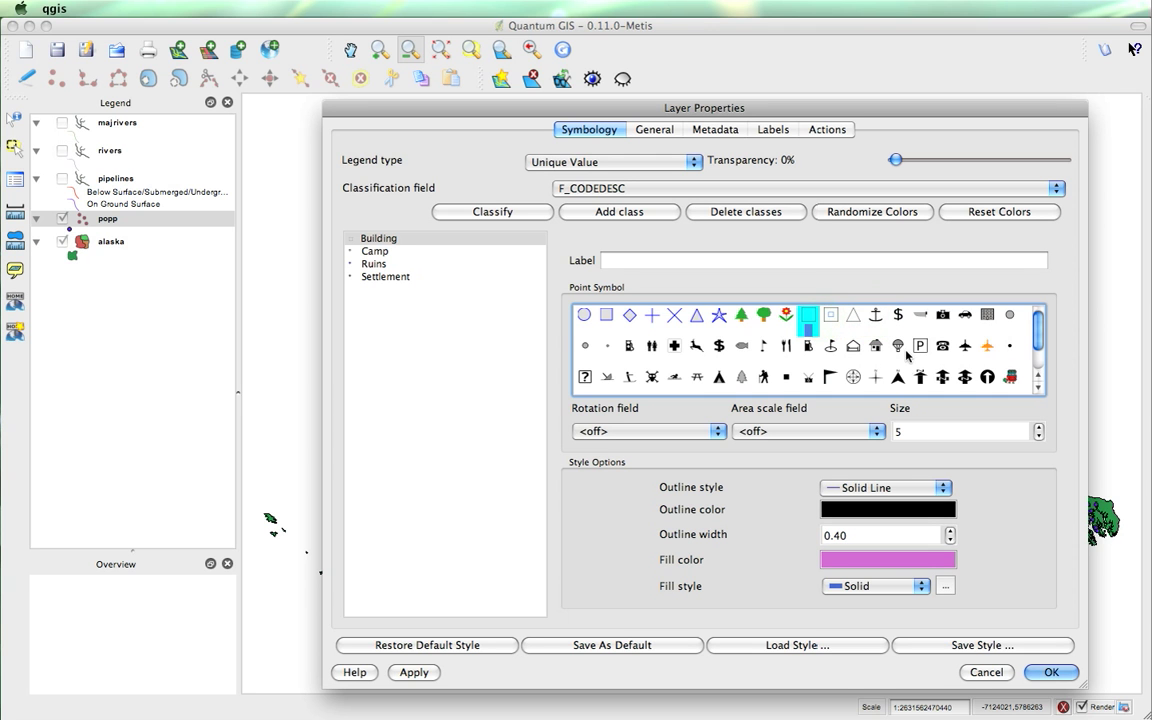
click(586, 316)
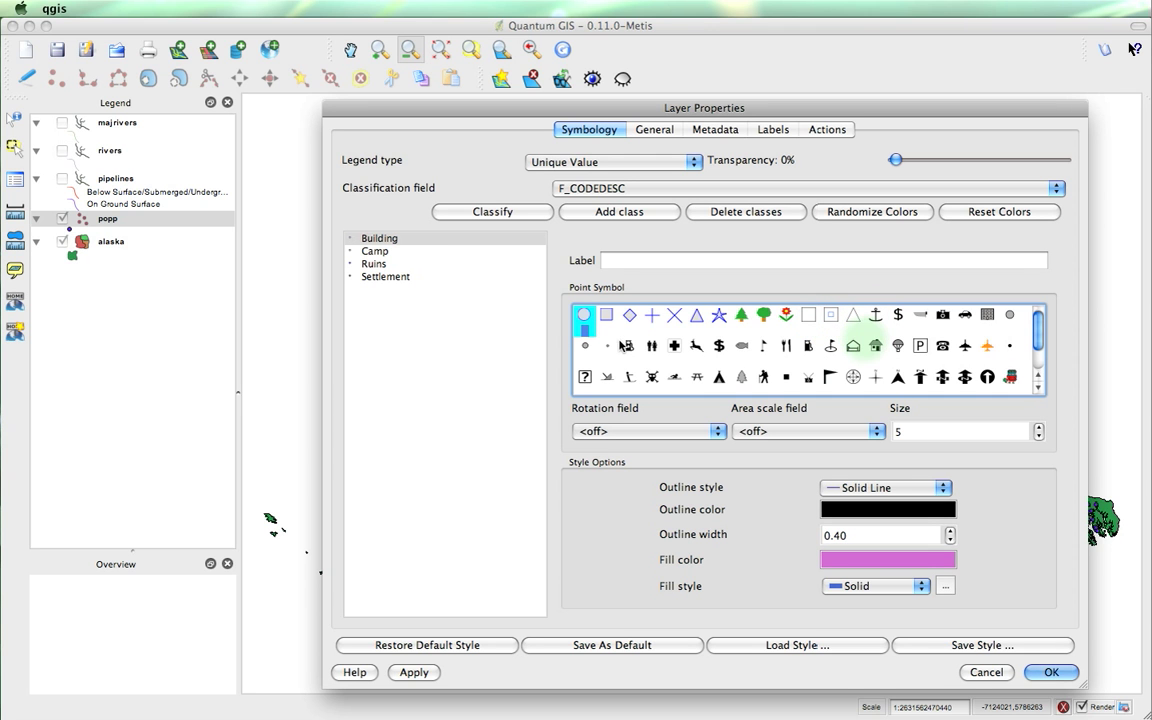
click(427, 240)
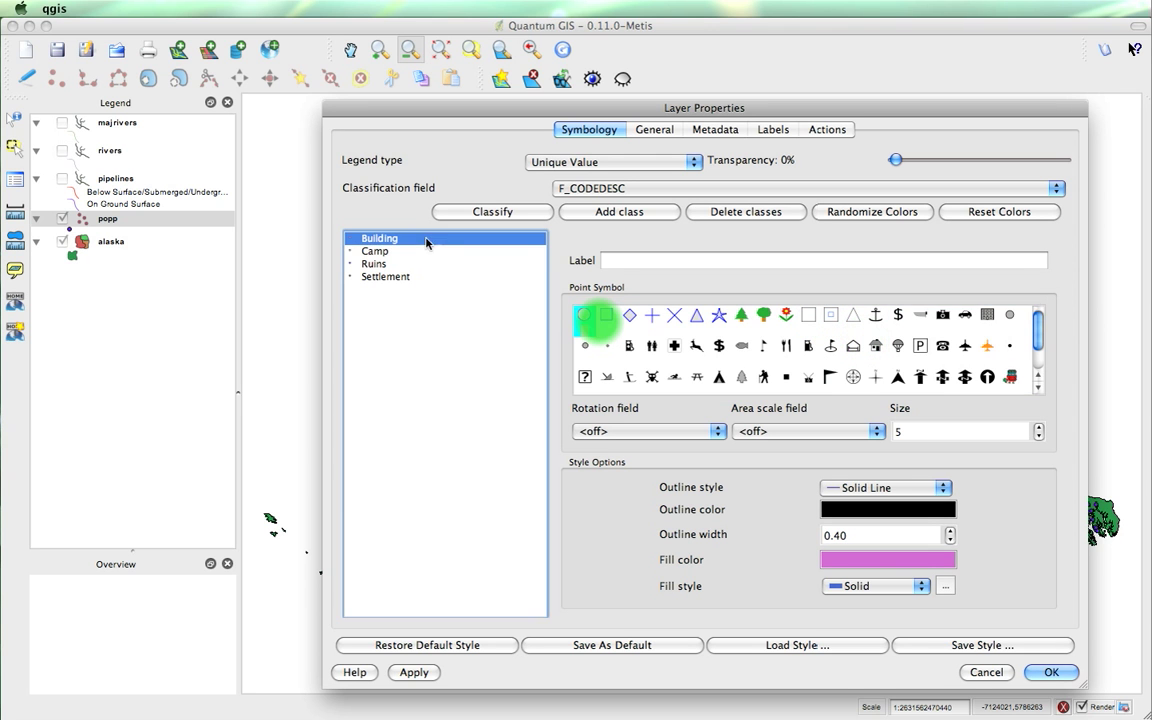
click(586, 316)
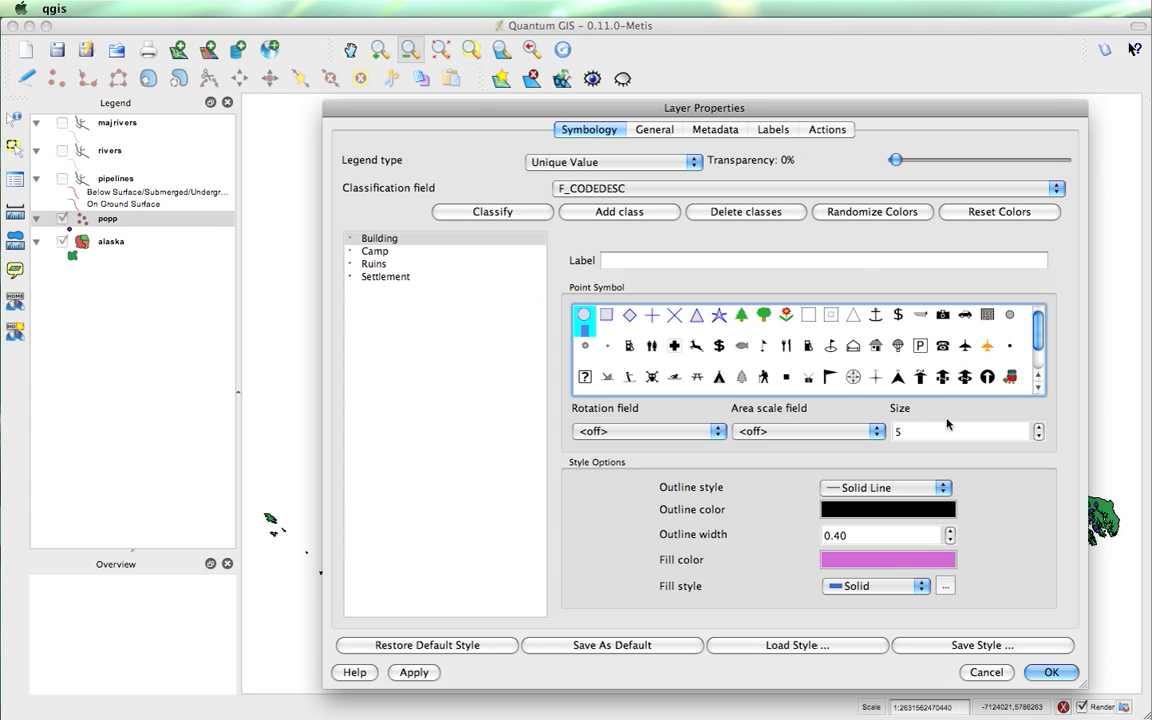
click(892, 561)
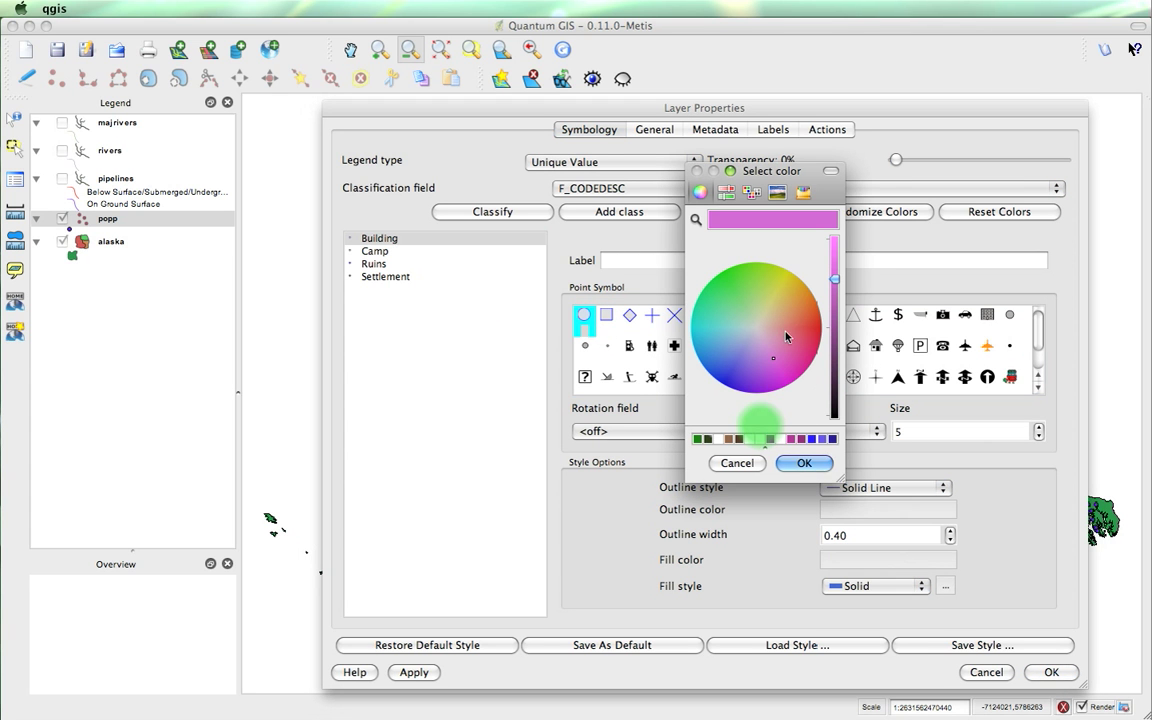
click(791, 463)
Step: Make Camp a teal square and Ruins a diamond
click(428, 251)
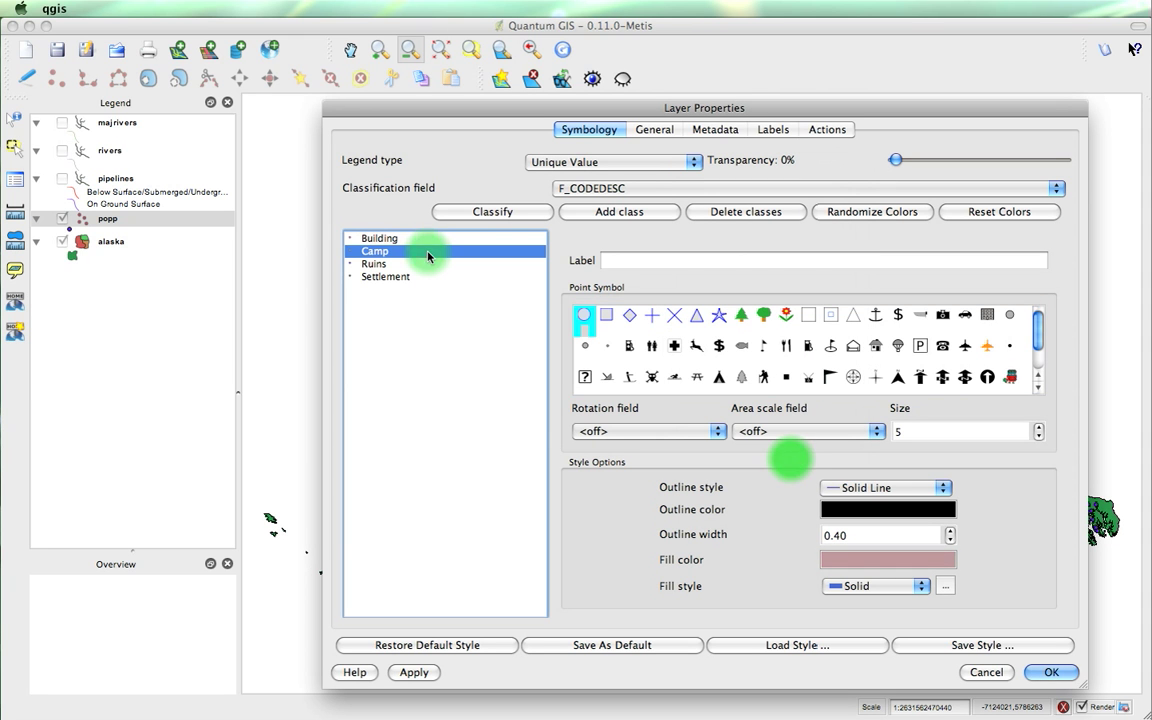
click(606, 315)
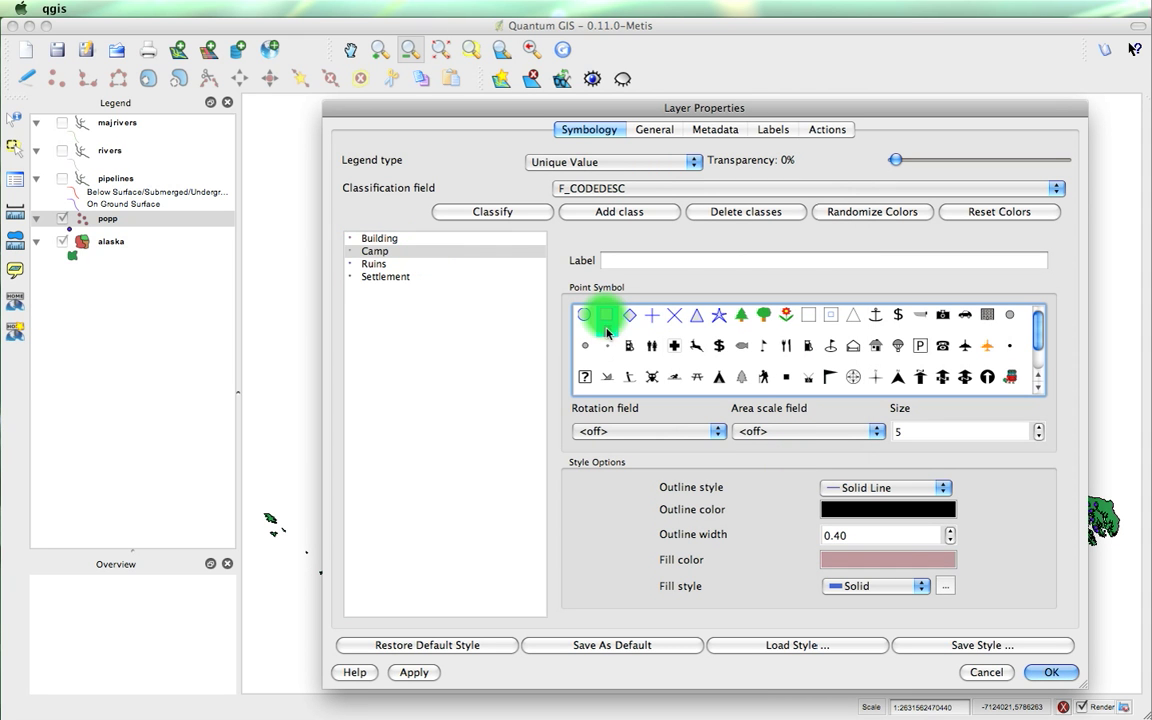
click(895, 530)
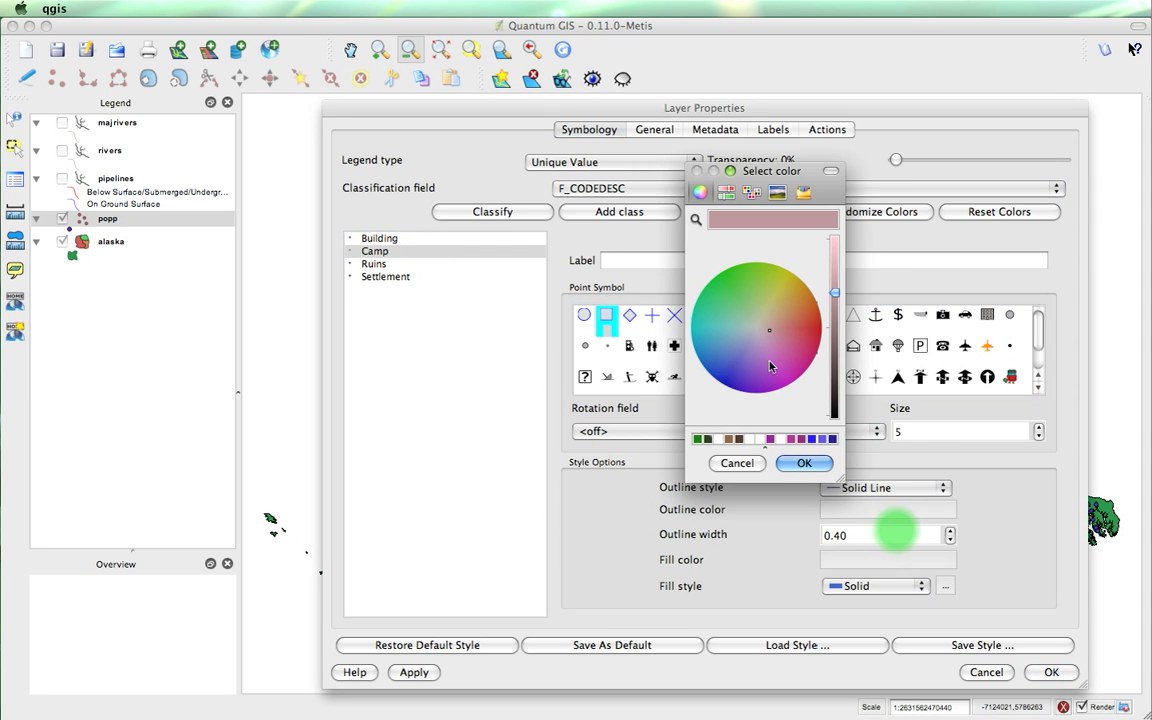
click(718, 337)
click(704, 314)
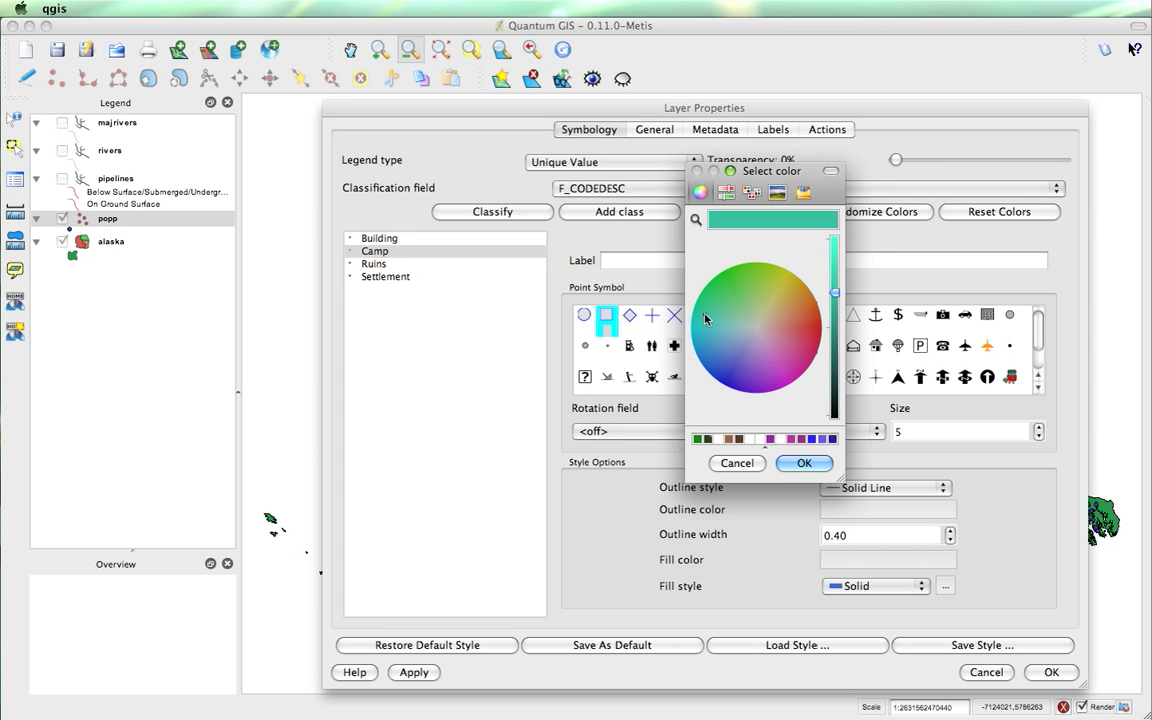
click(818, 463)
click(388, 266)
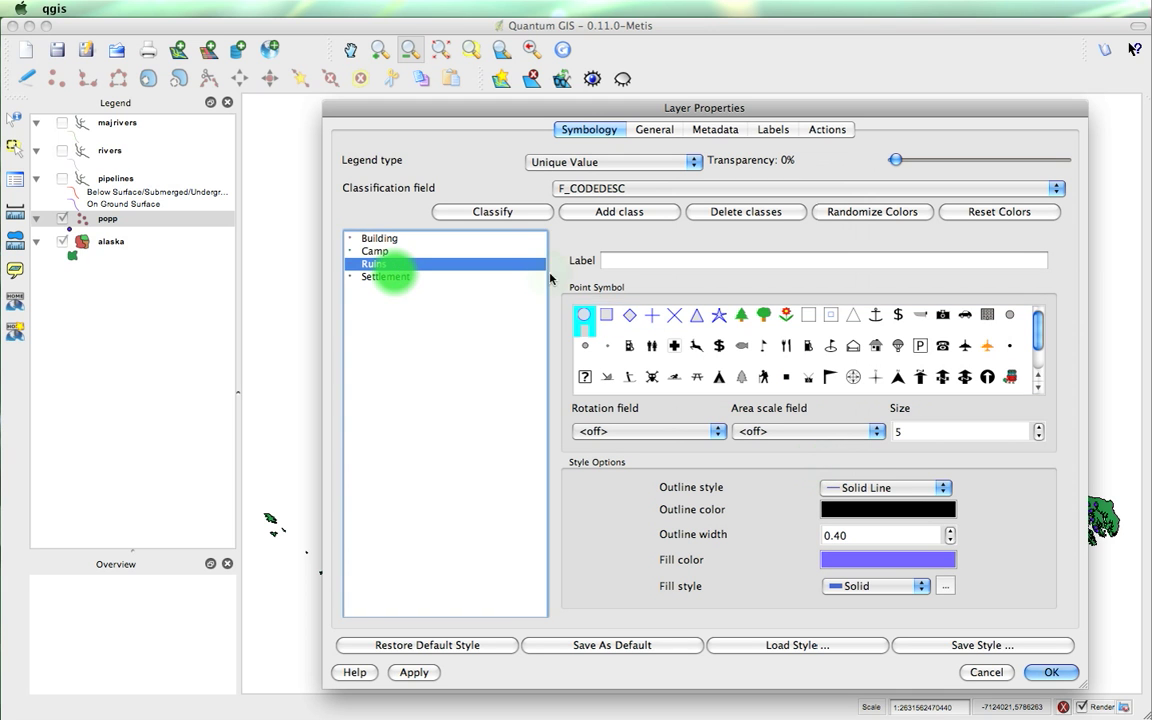
click(629, 315)
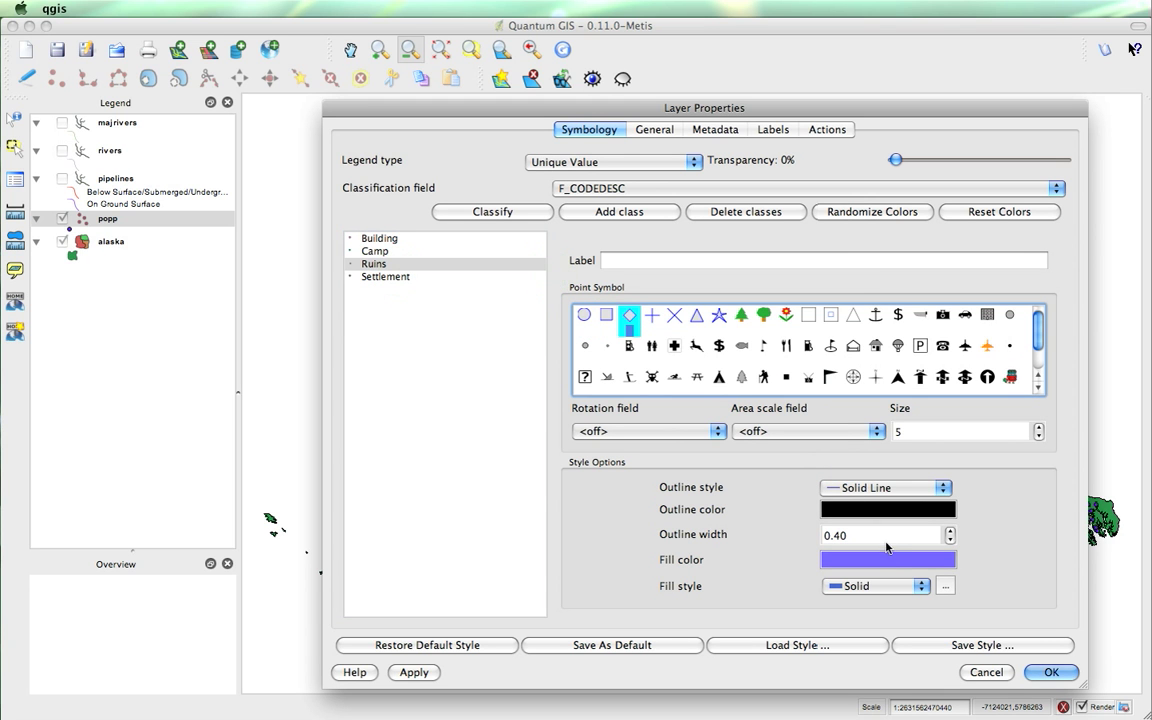
Step: Make Settlement a gold triangle and apply the new popp symbology
click(376, 277)
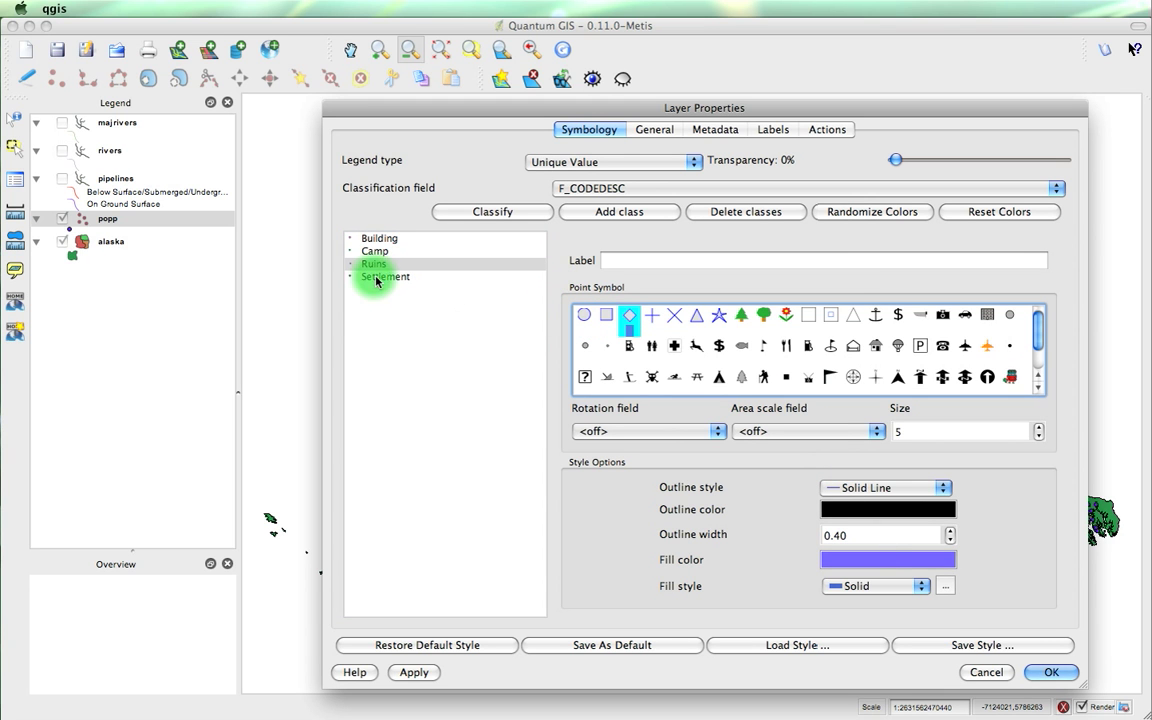
click(697, 316)
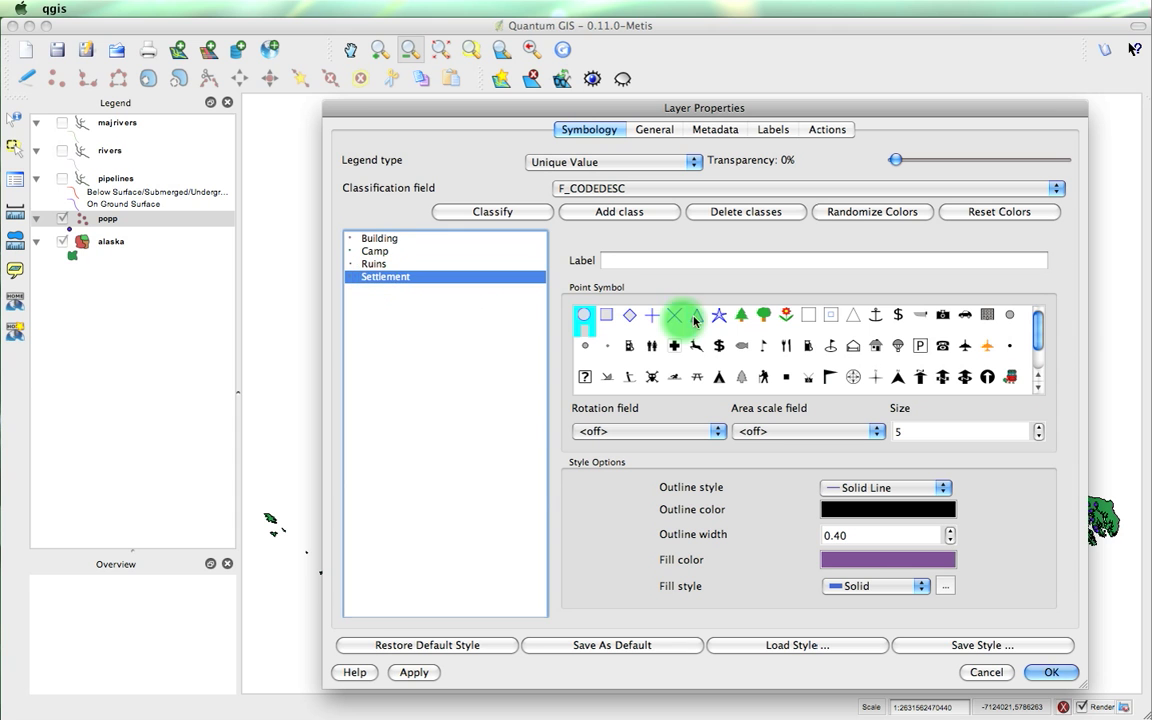
click(870, 560)
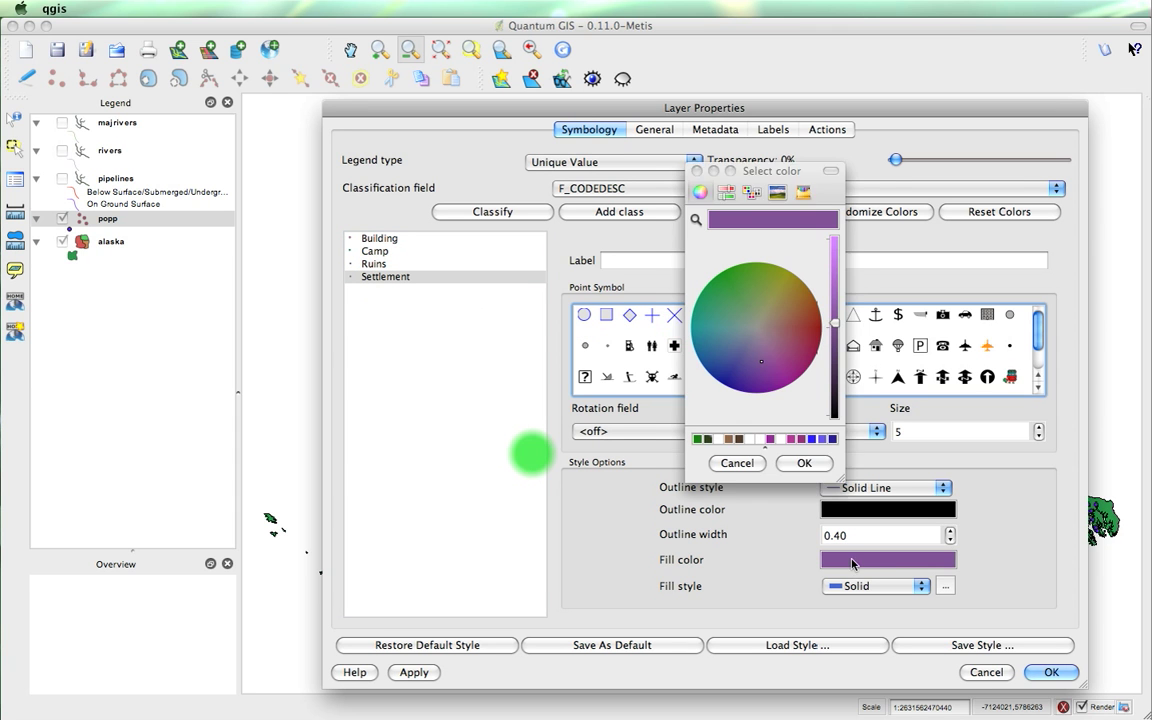
drag(795, 341, 833, 293)
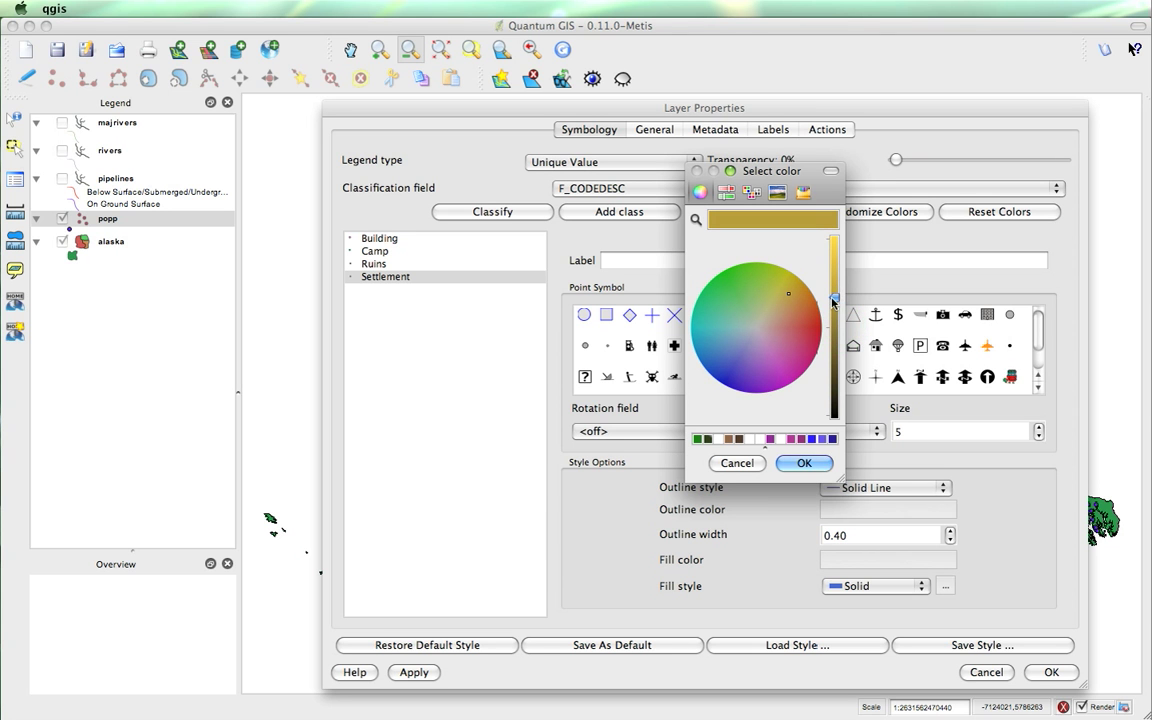
click(815, 464)
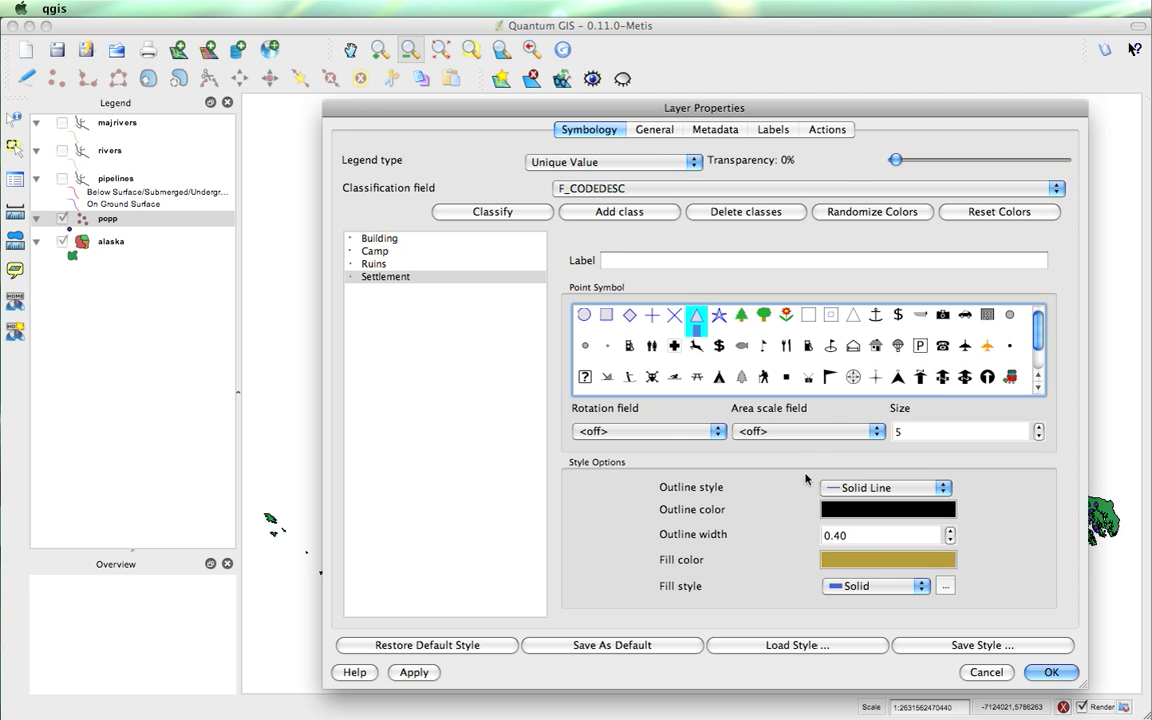
click(428, 672)
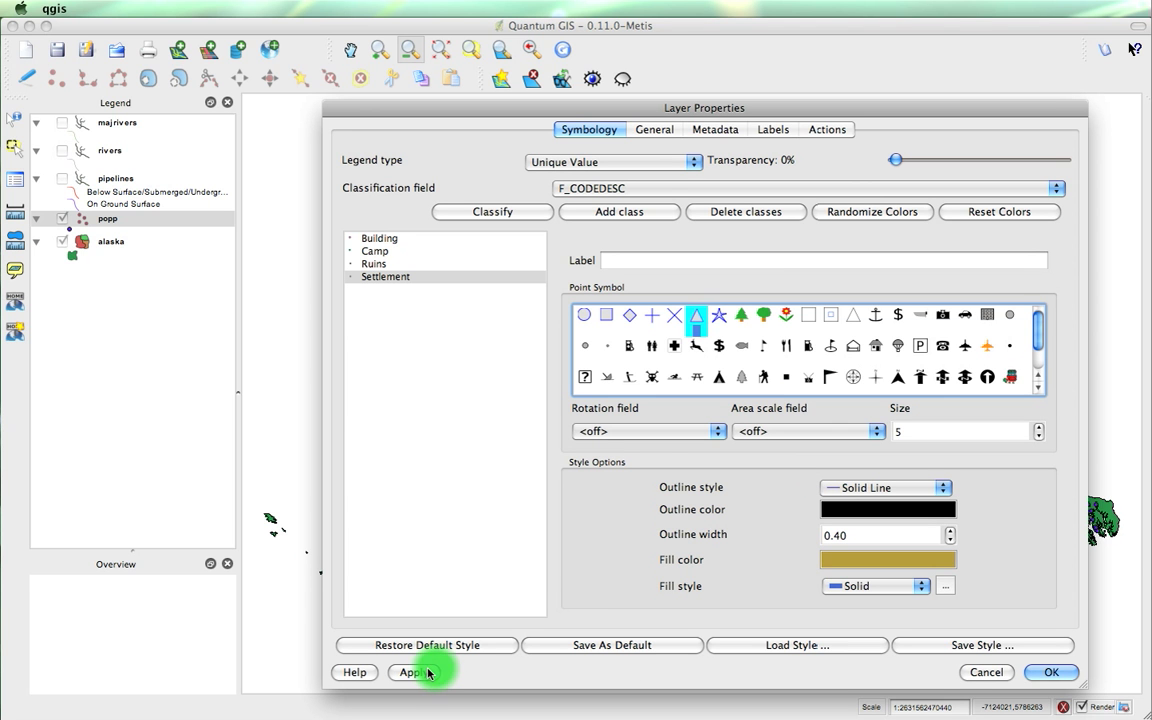
click(1048, 671)
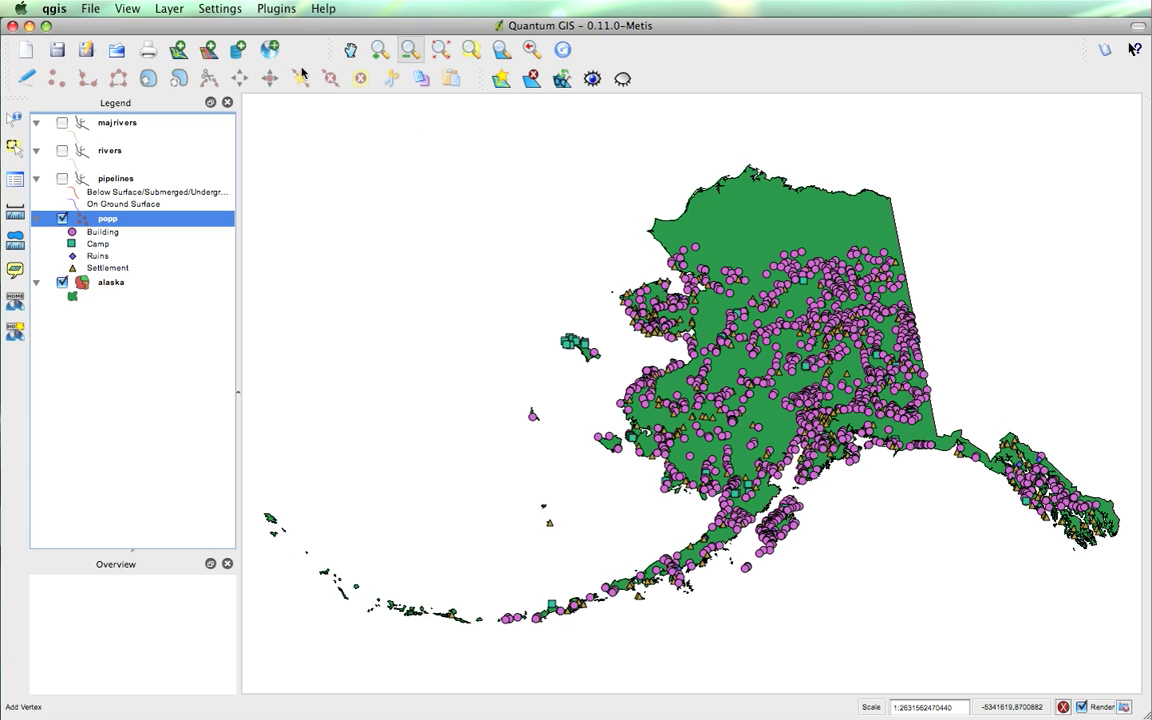
Step: Zoom into the western island, return to the full popp layer extent, and open popp's attribute table
click(376, 47)
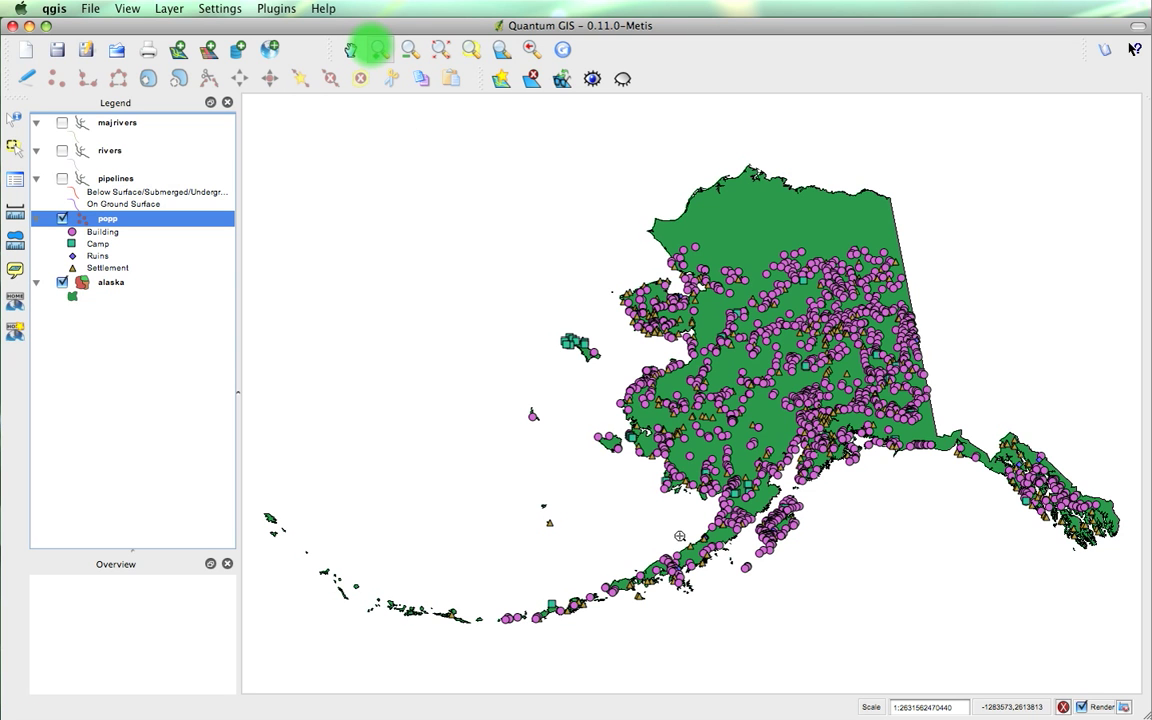
drag(735, 452, 552, 305)
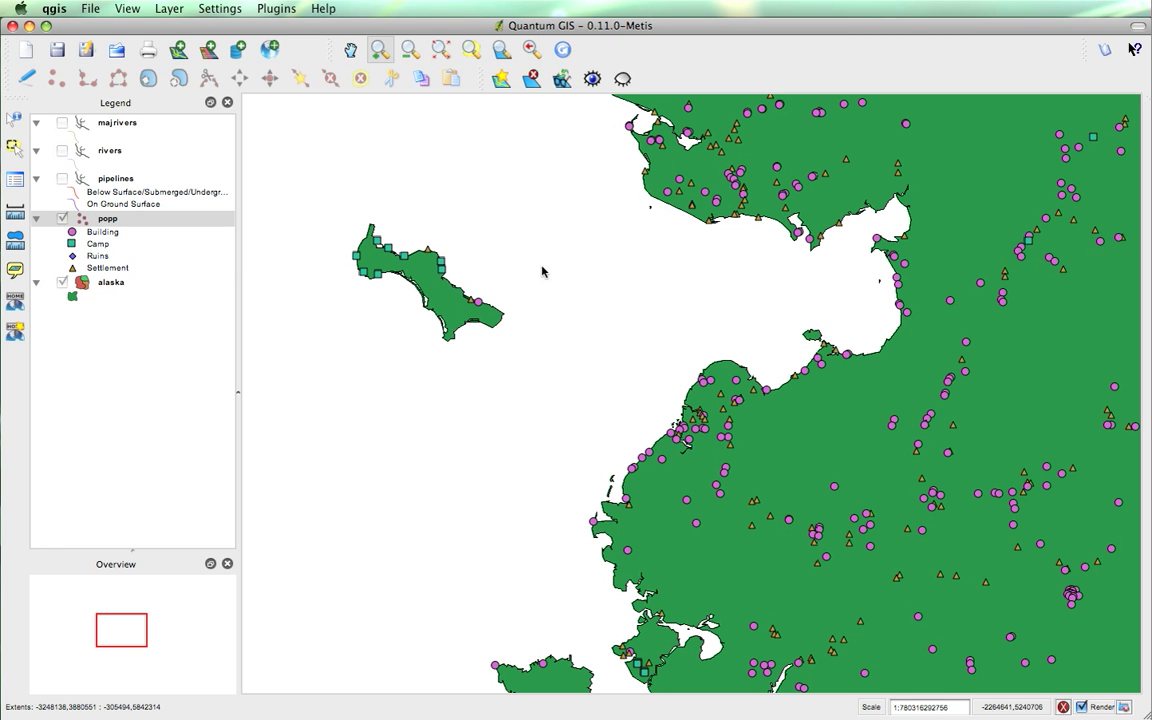
click(530, 50)
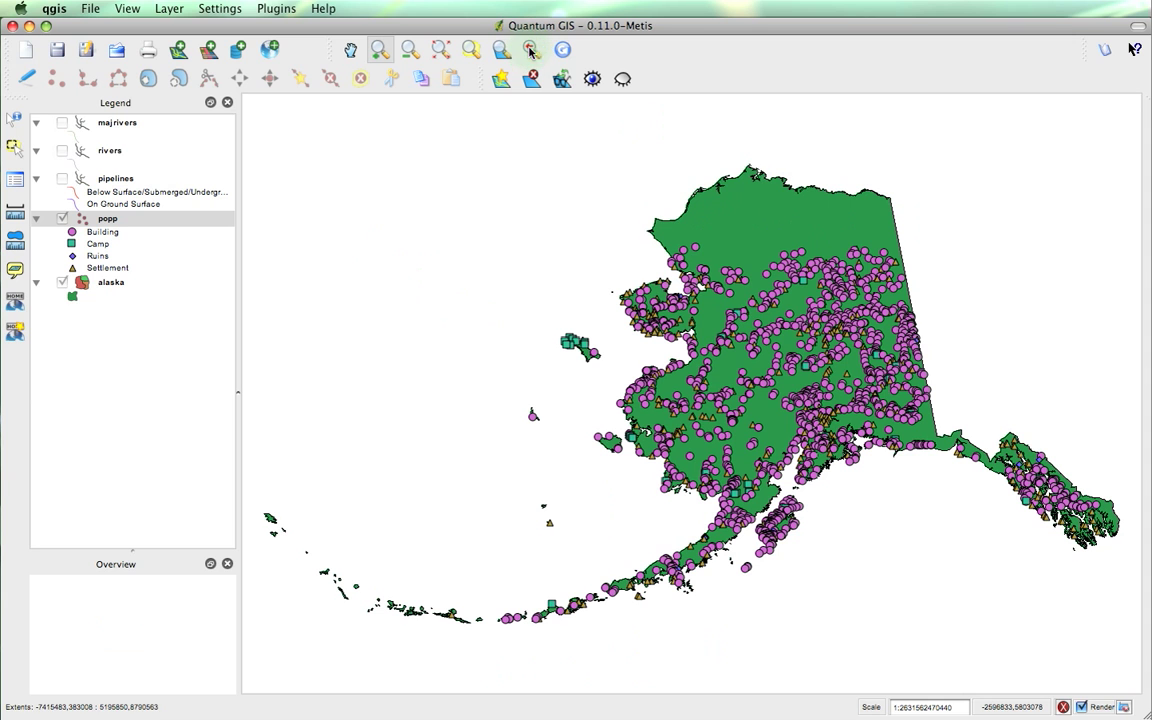
click(102, 228)
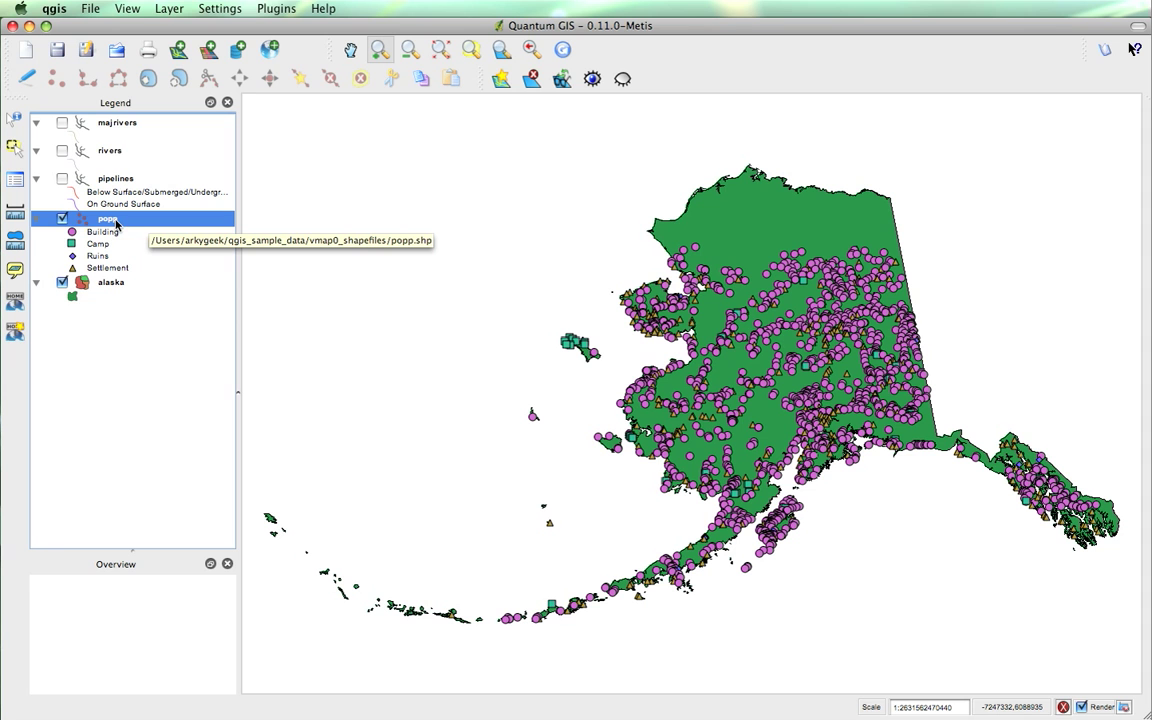
click(14, 176)
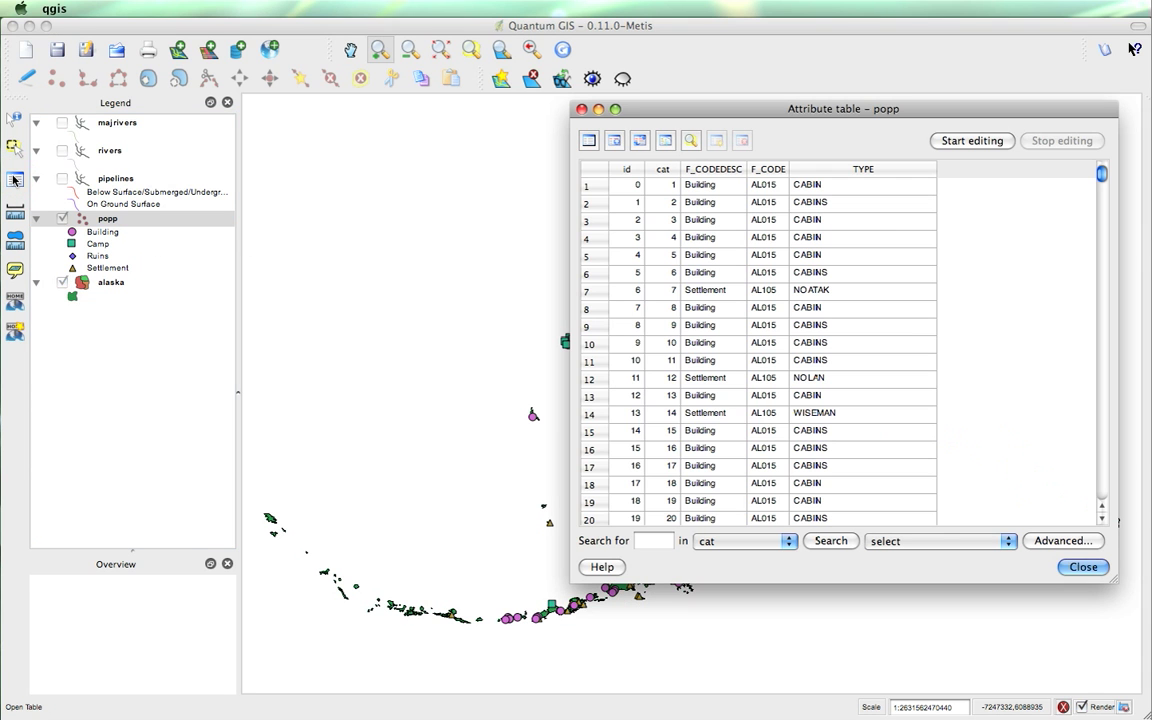
Step: Search the popp attribute table for 'Ruins' in the F_CODEDESC field, finding 17 matches
click(662, 542)
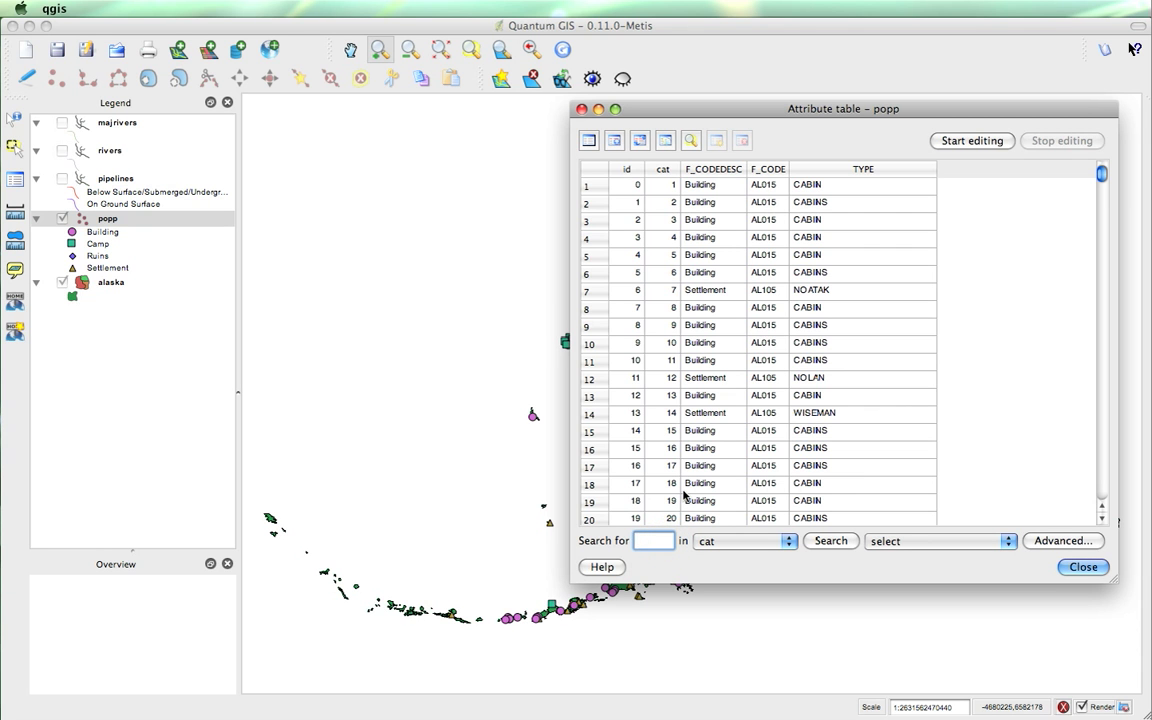
text(Ruins)
click(722, 541)
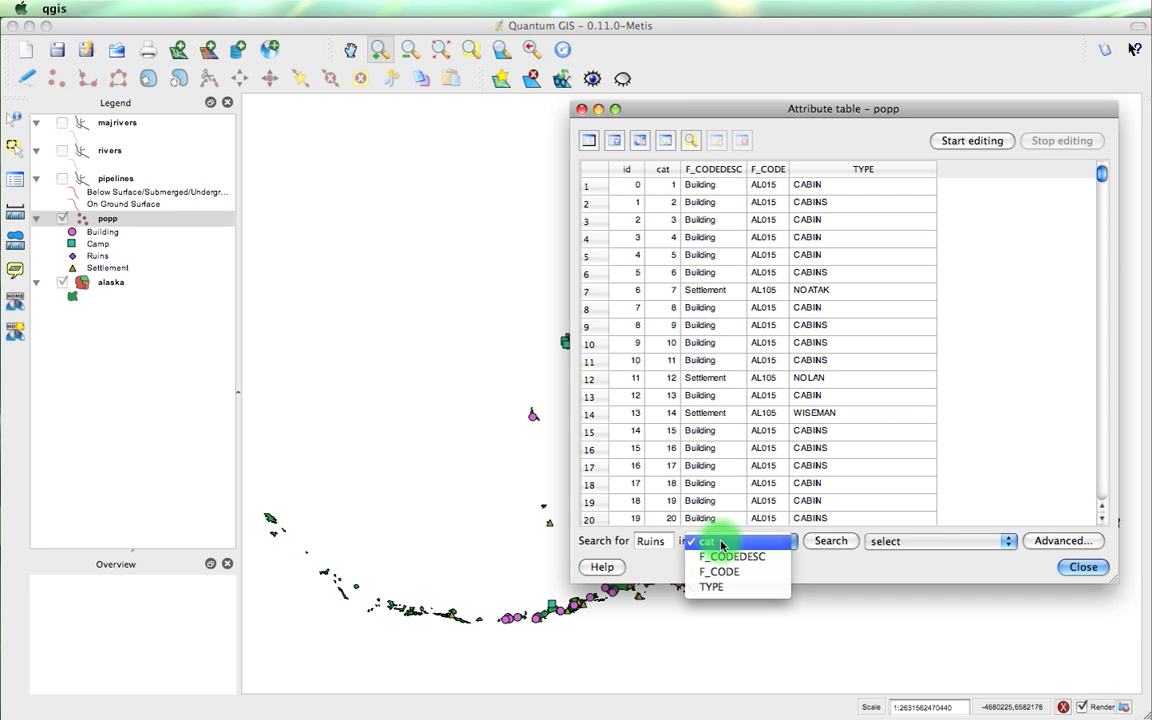
click(724, 554)
click(836, 541)
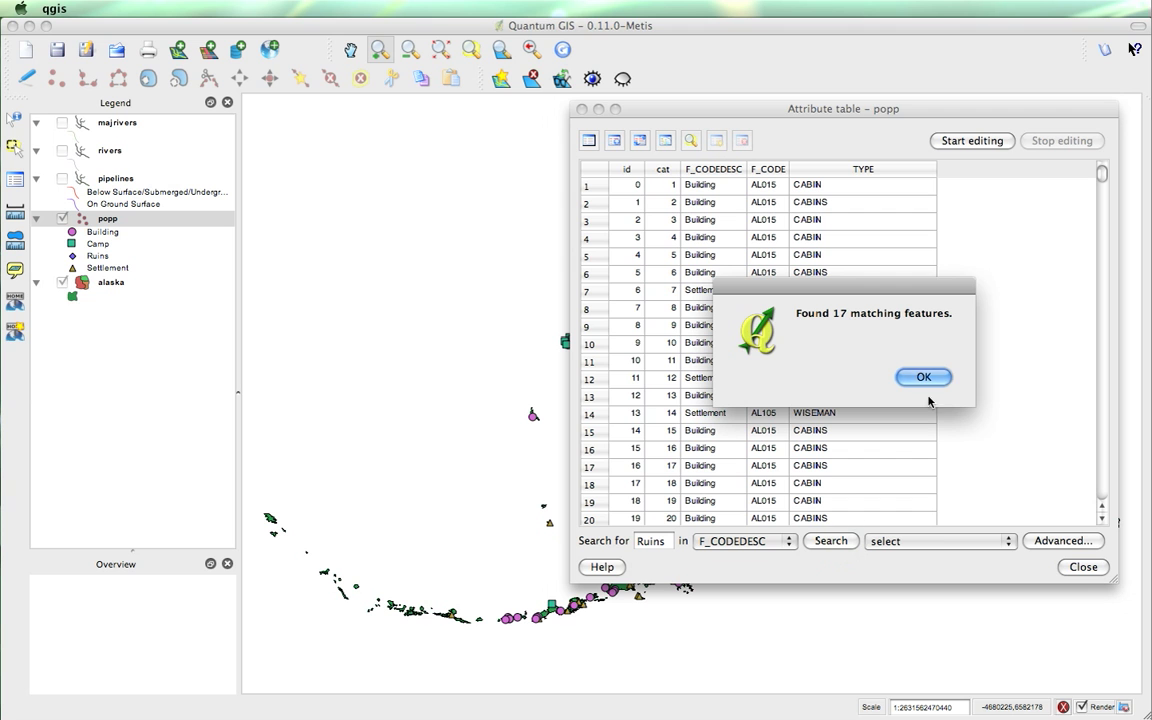
click(924, 377)
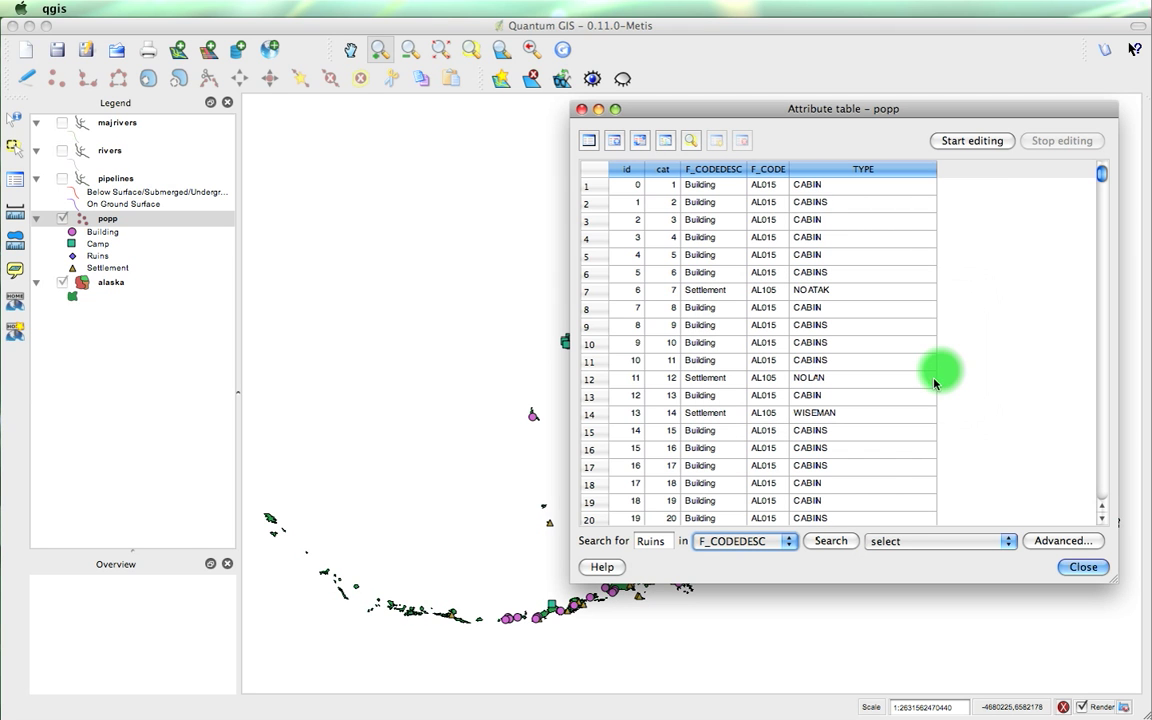
Step: Select the 17 Ruins matches, bring them to the top, and reposition the table window
click(881, 485)
click(924, 541)
click(933, 556)
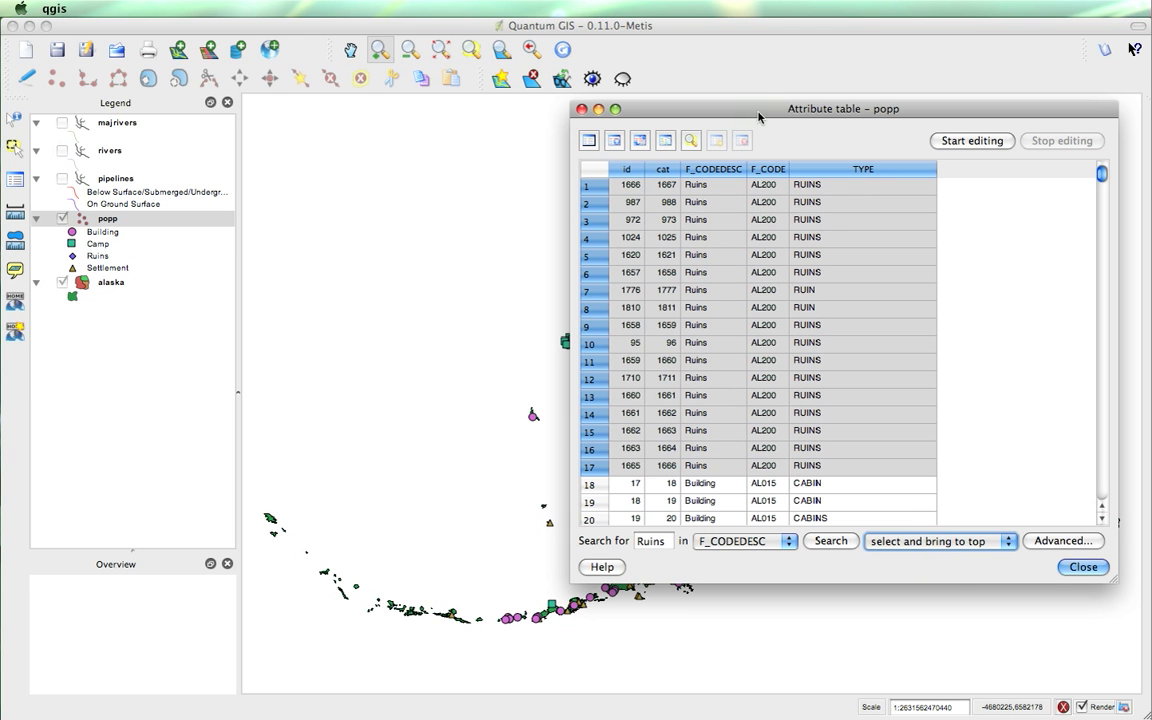
drag(757, 112, 494, 681)
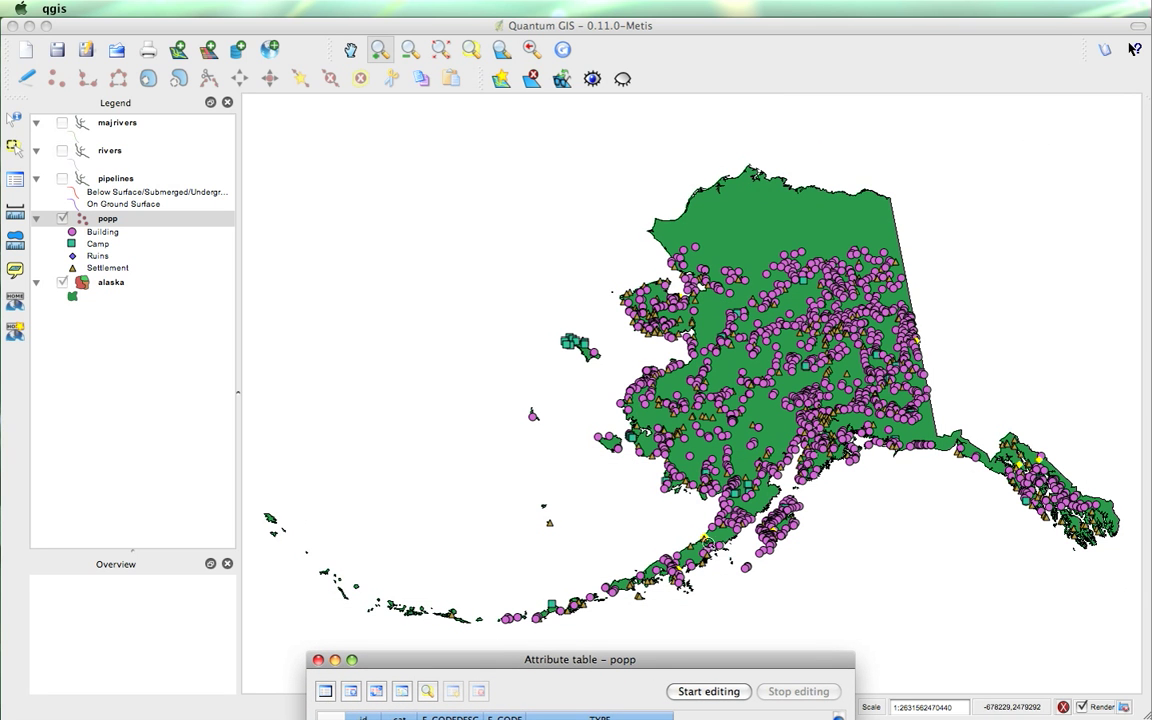
drag(656, 662, 678, 330)
Step: Export the selected popp Ruins to a new shapefile named 'Jas' under qgis_sample_data
click(838, 596)
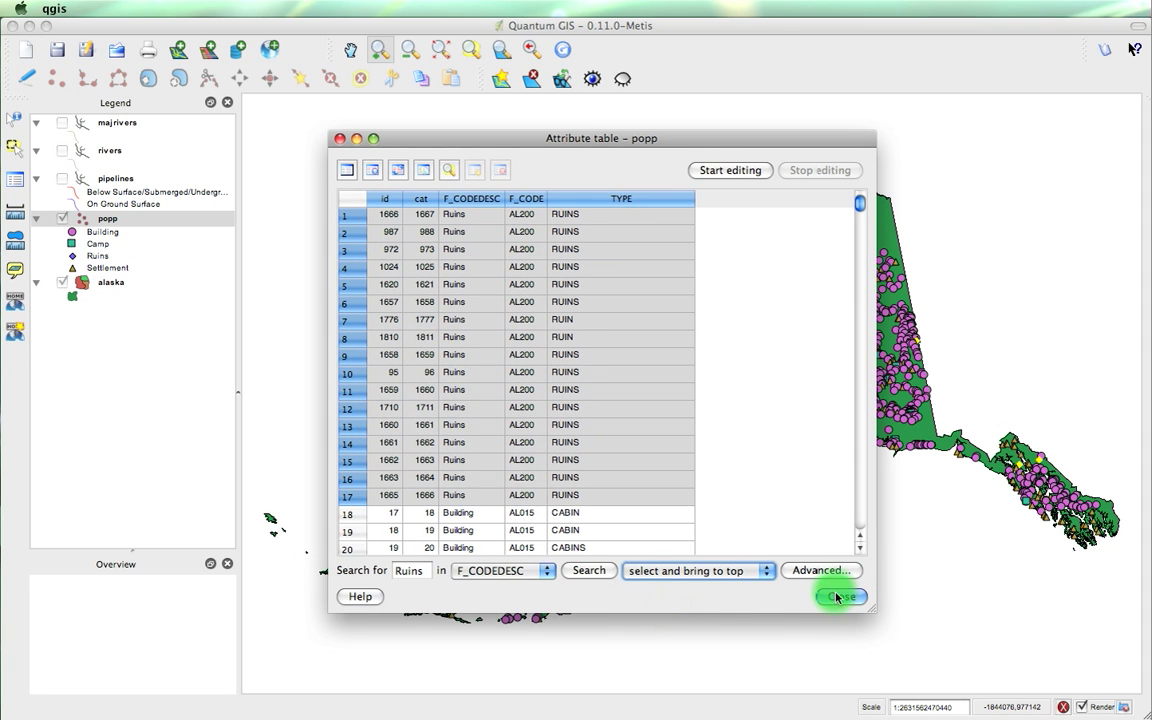
right_click(110, 224)
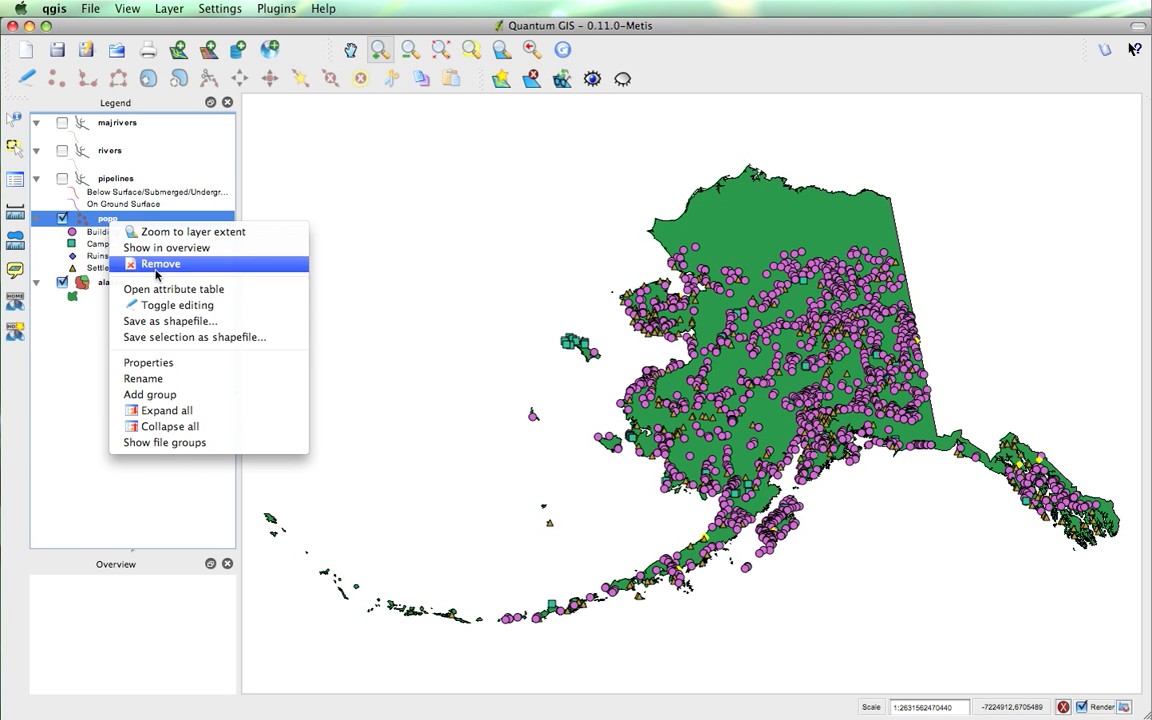
click(218, 338)
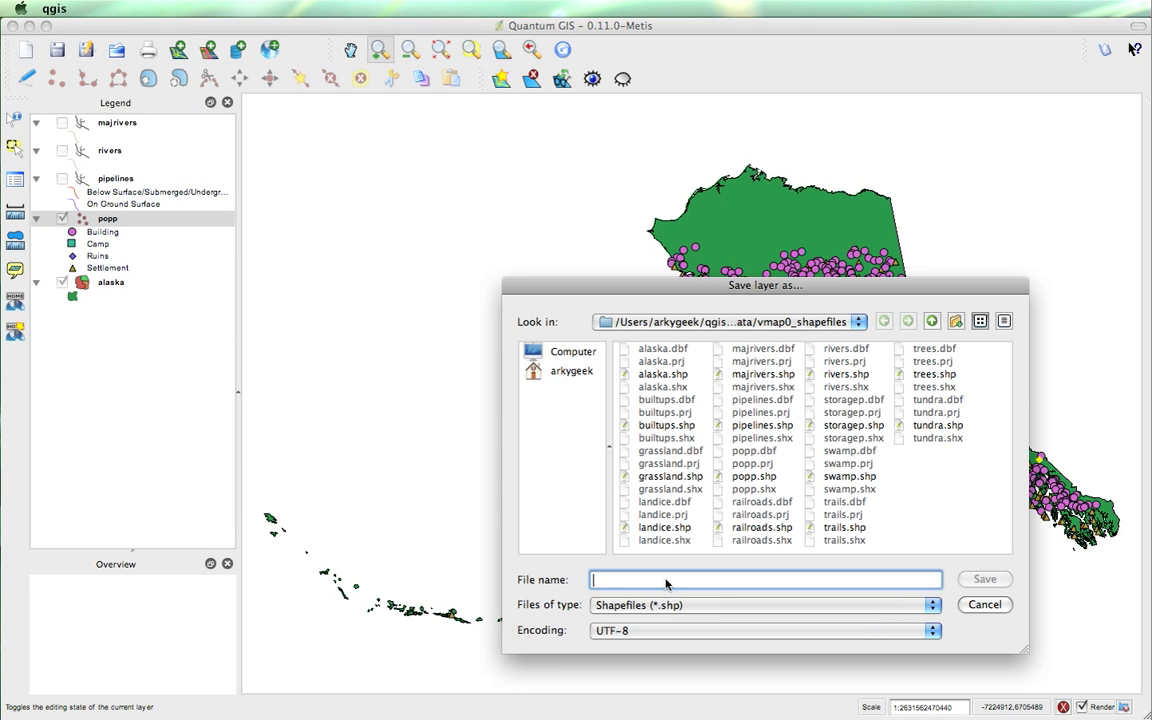
click(932, 321)
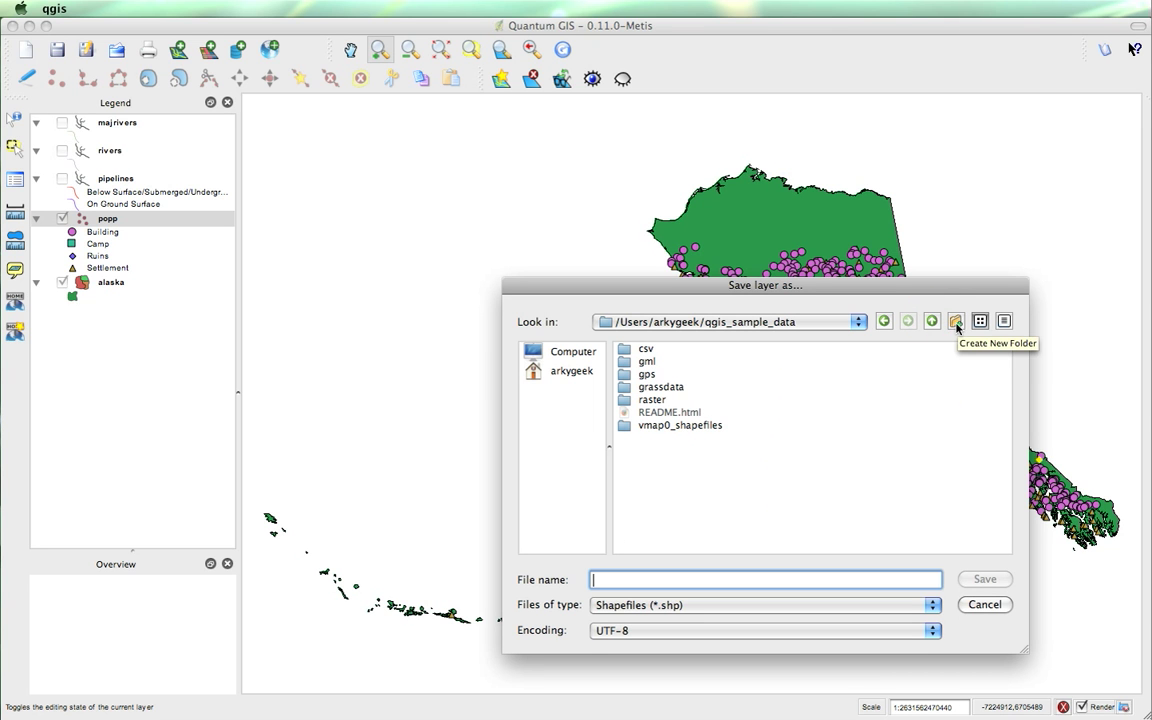
click(956, 321)
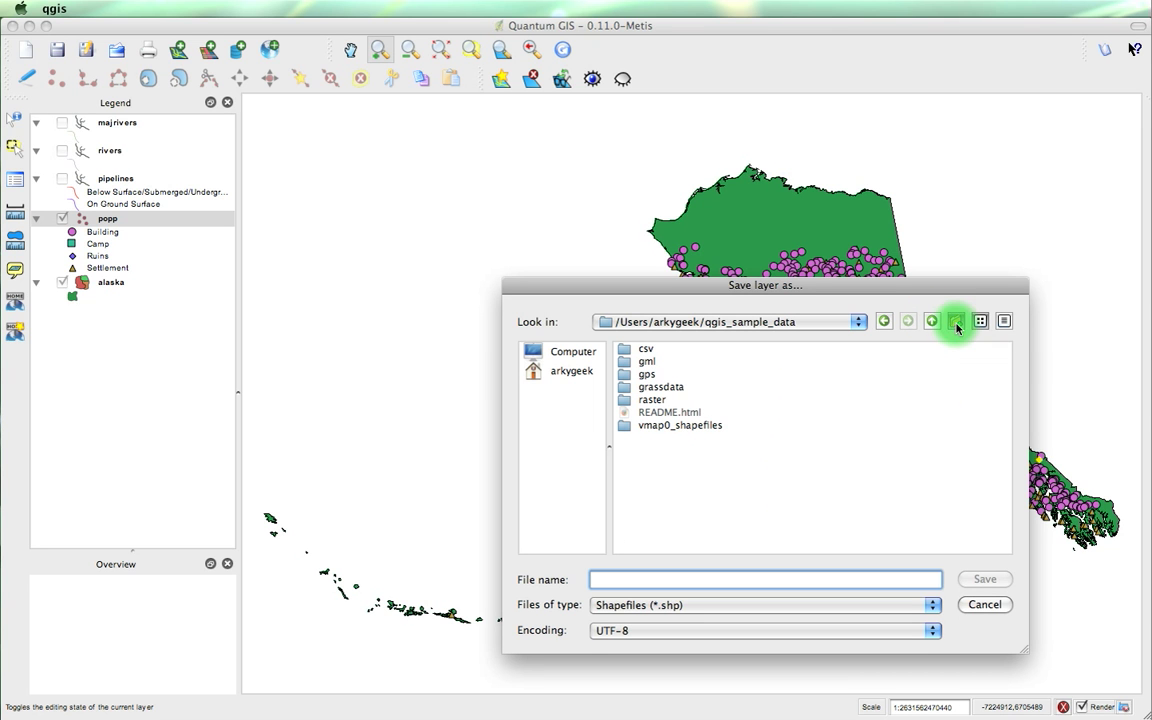
click(741, 581)
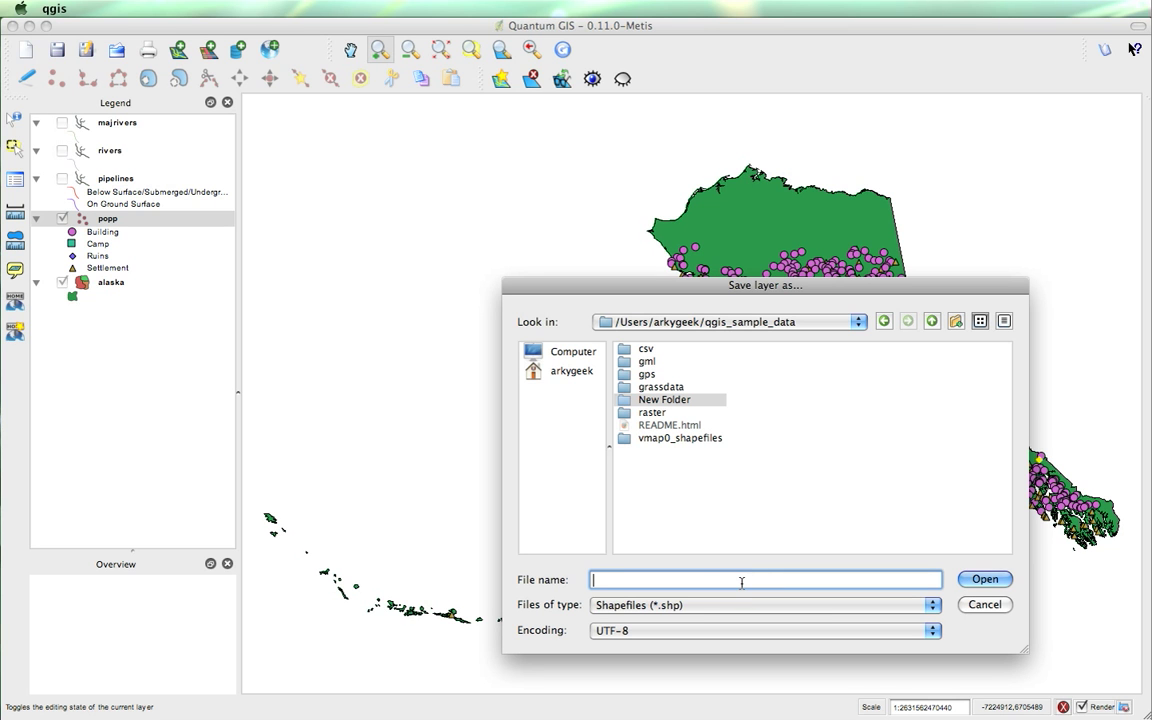
text(Jason)
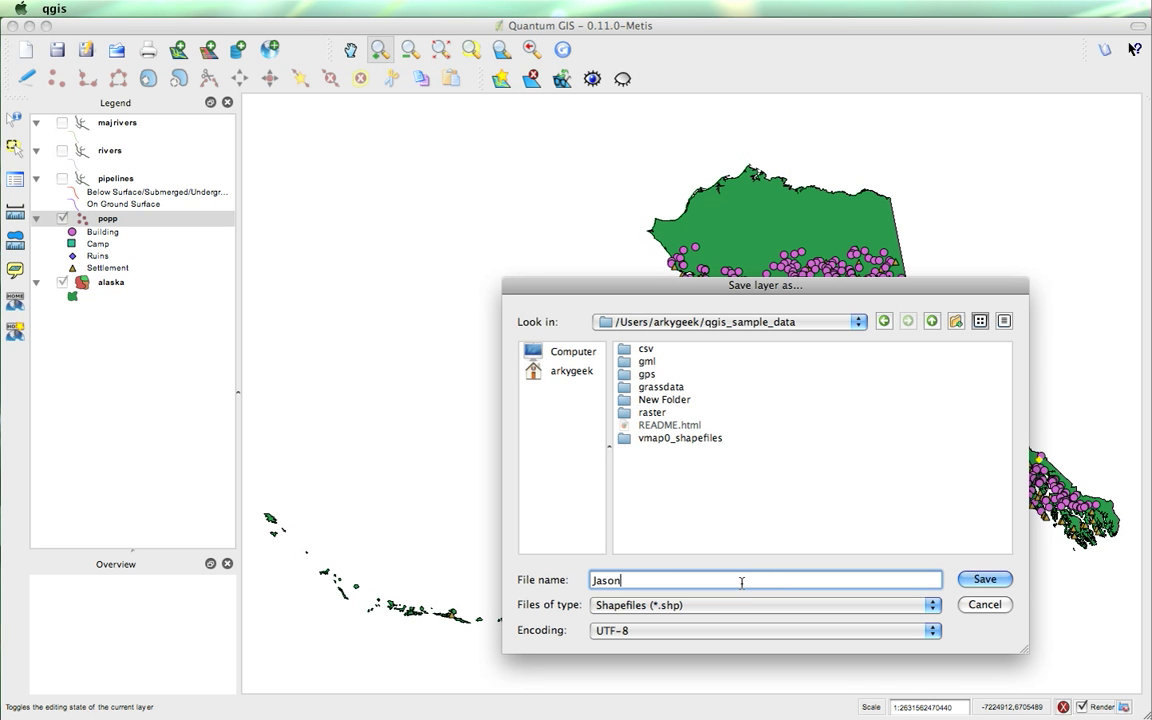
click(975, 582)
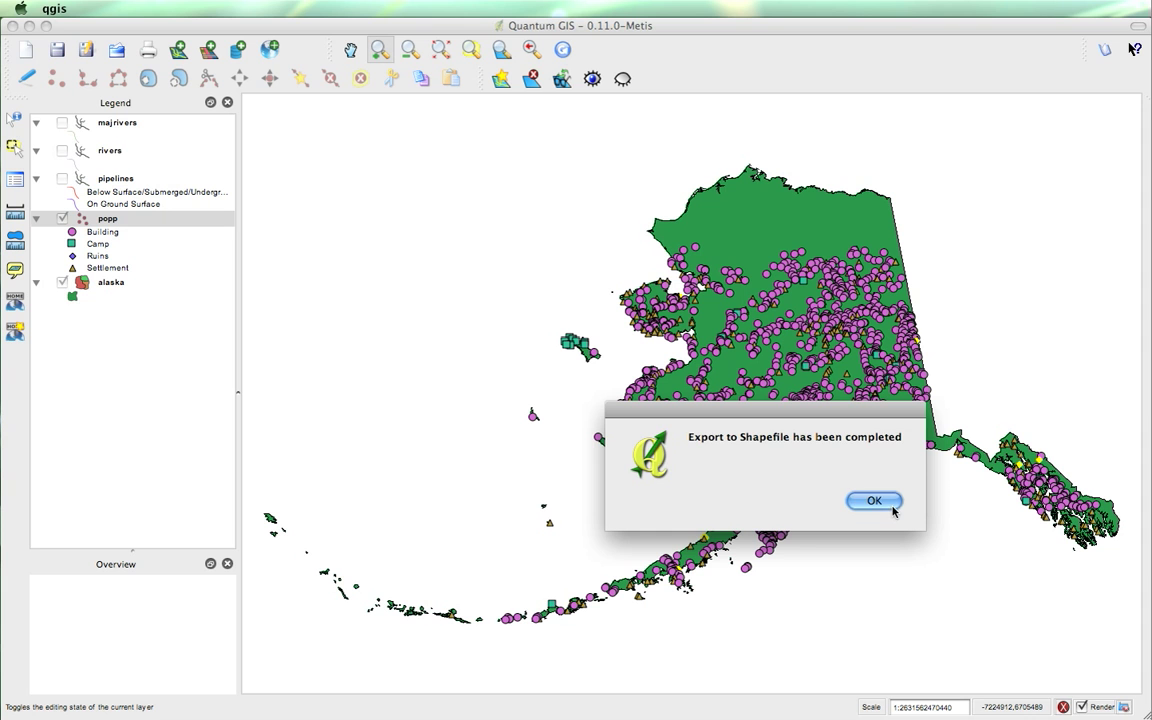
click(874, 501)
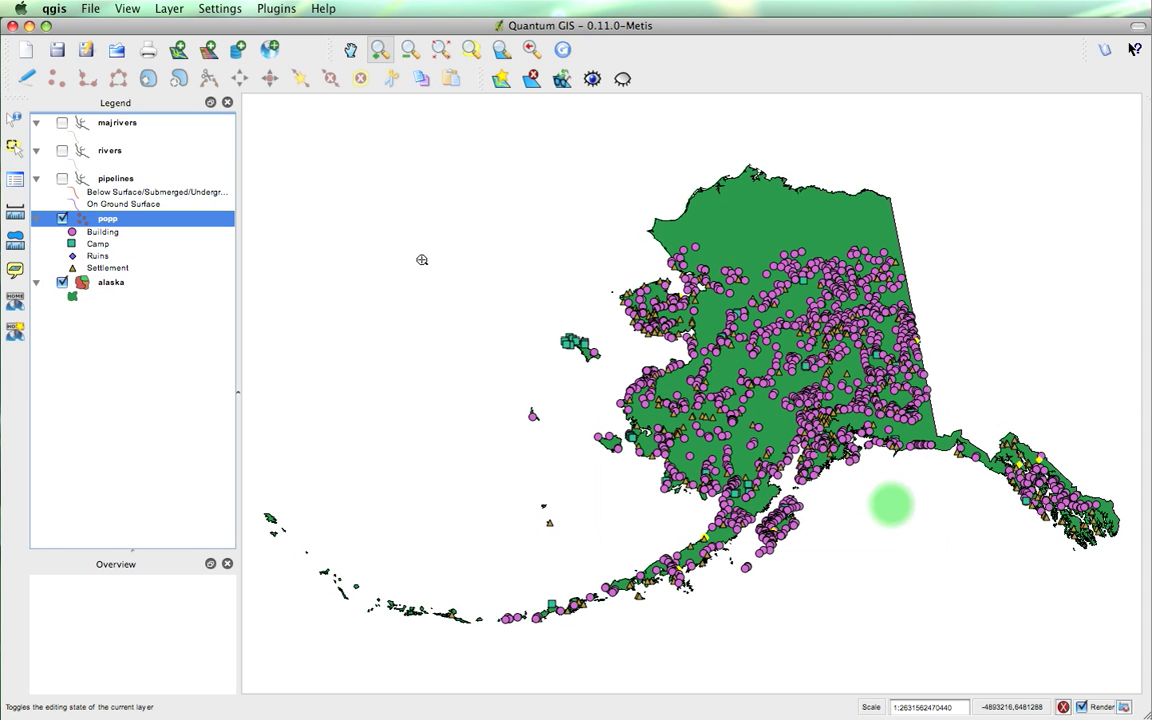
Step: Load the exported Jas shapefile from qgis_sample_data as a layer and hide the original popp layer
click(178, 52)
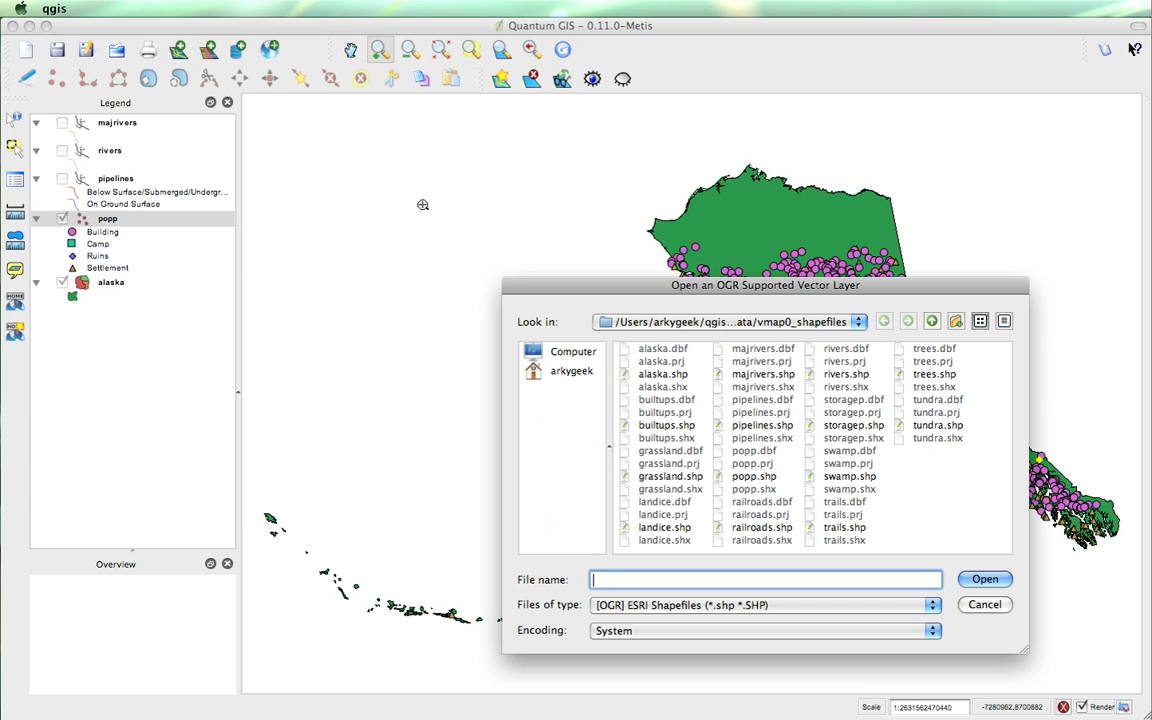
click(931, 321)
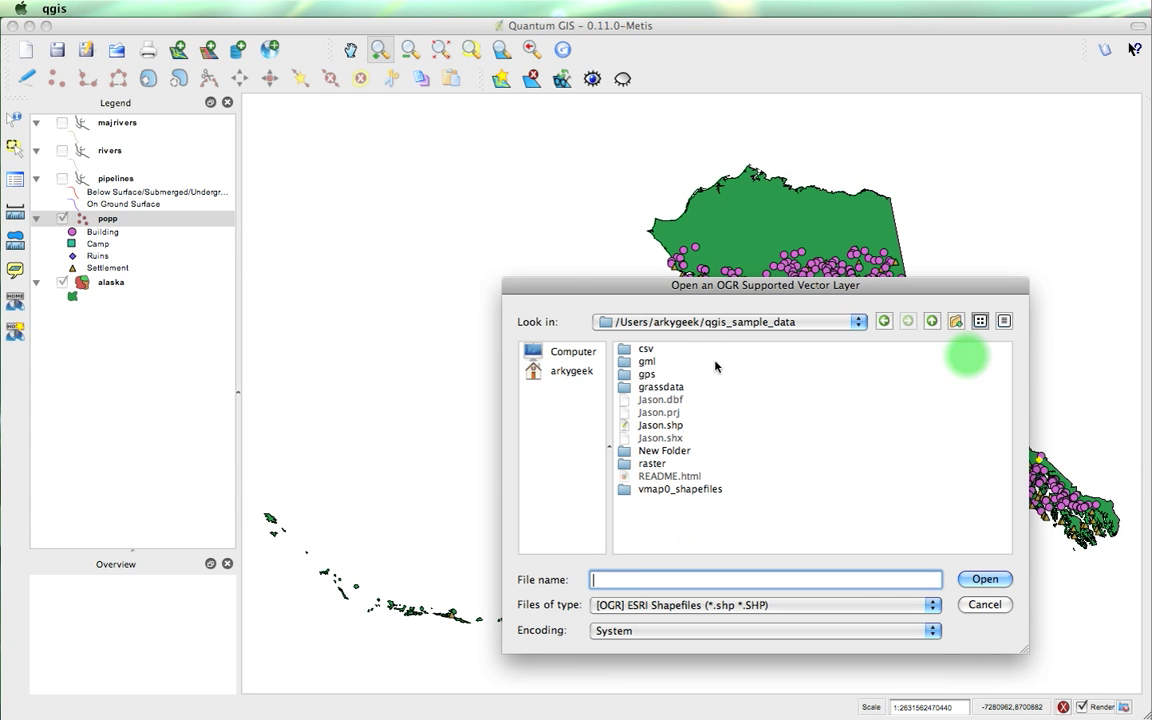
click(660, 427)
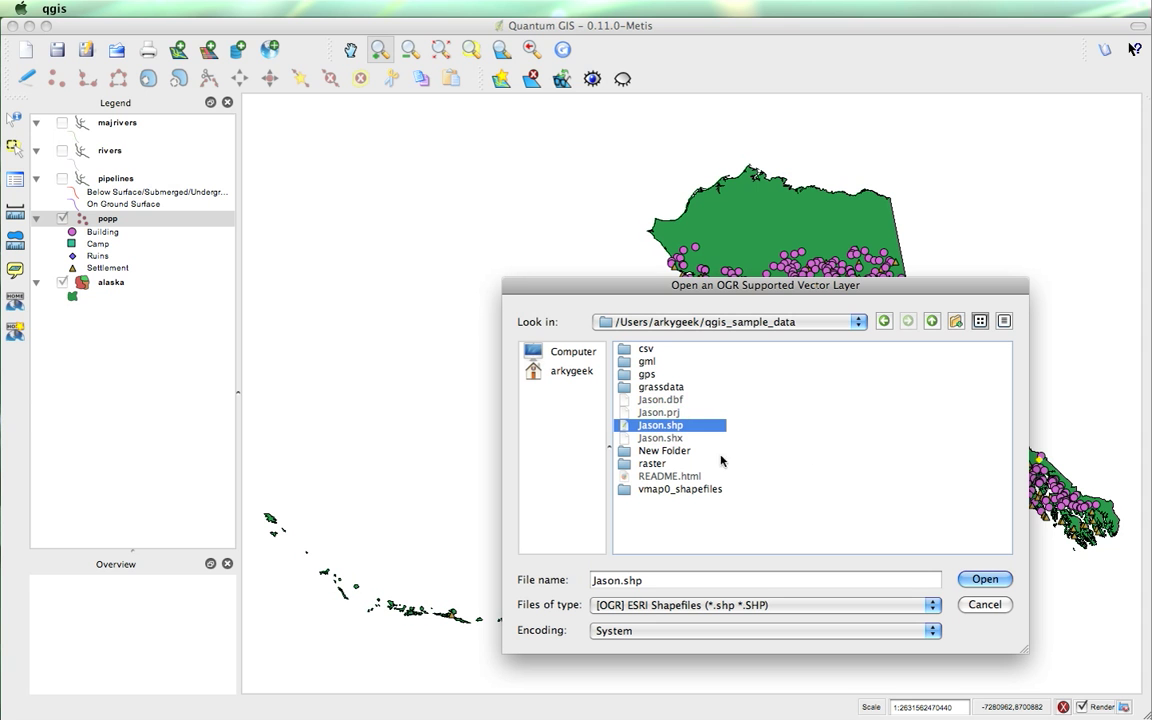
double_click(664, 426)
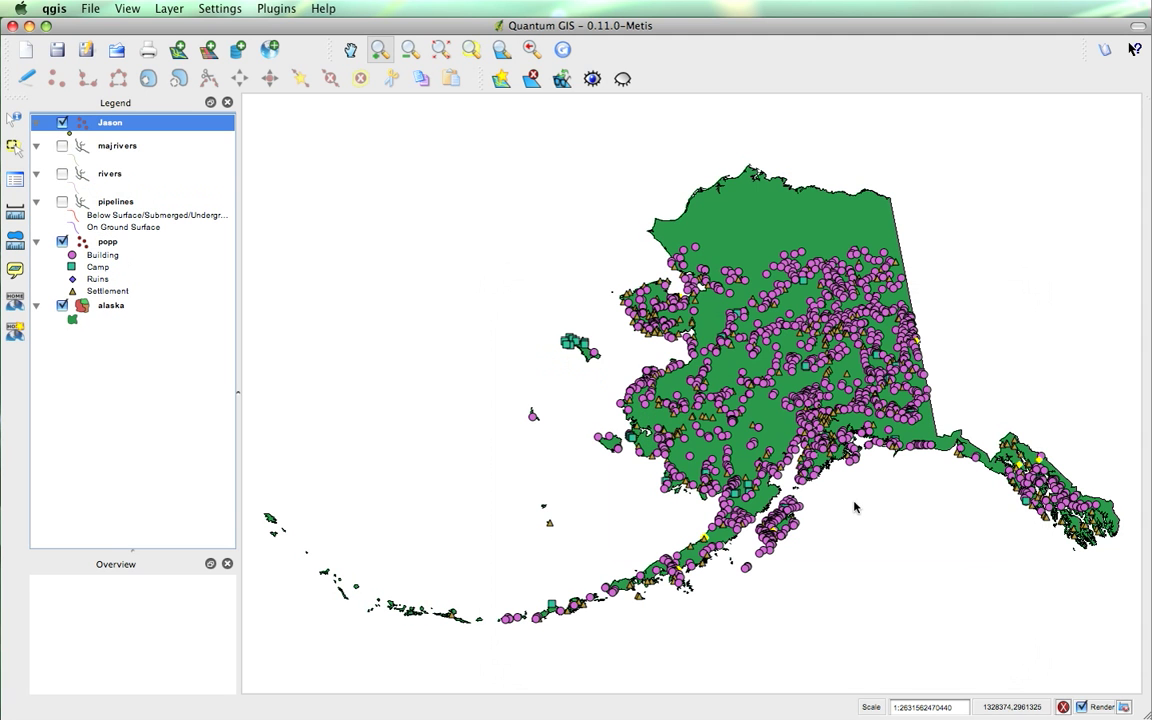
click(62, 242)
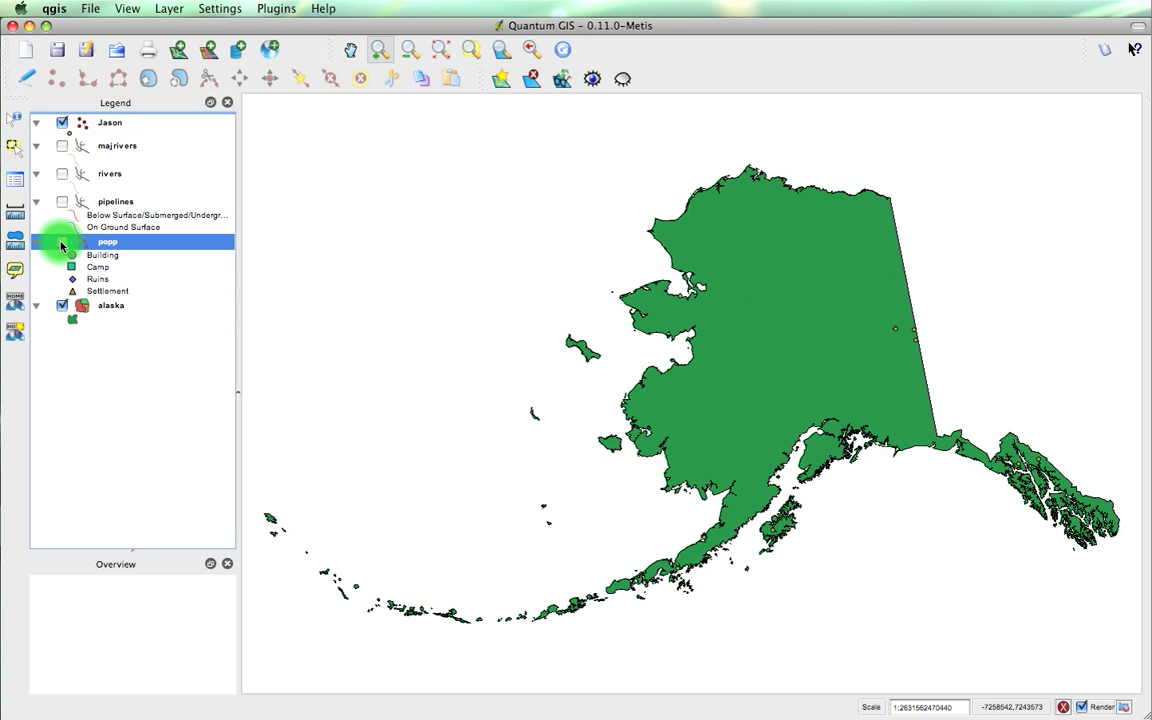
click(111, 127)
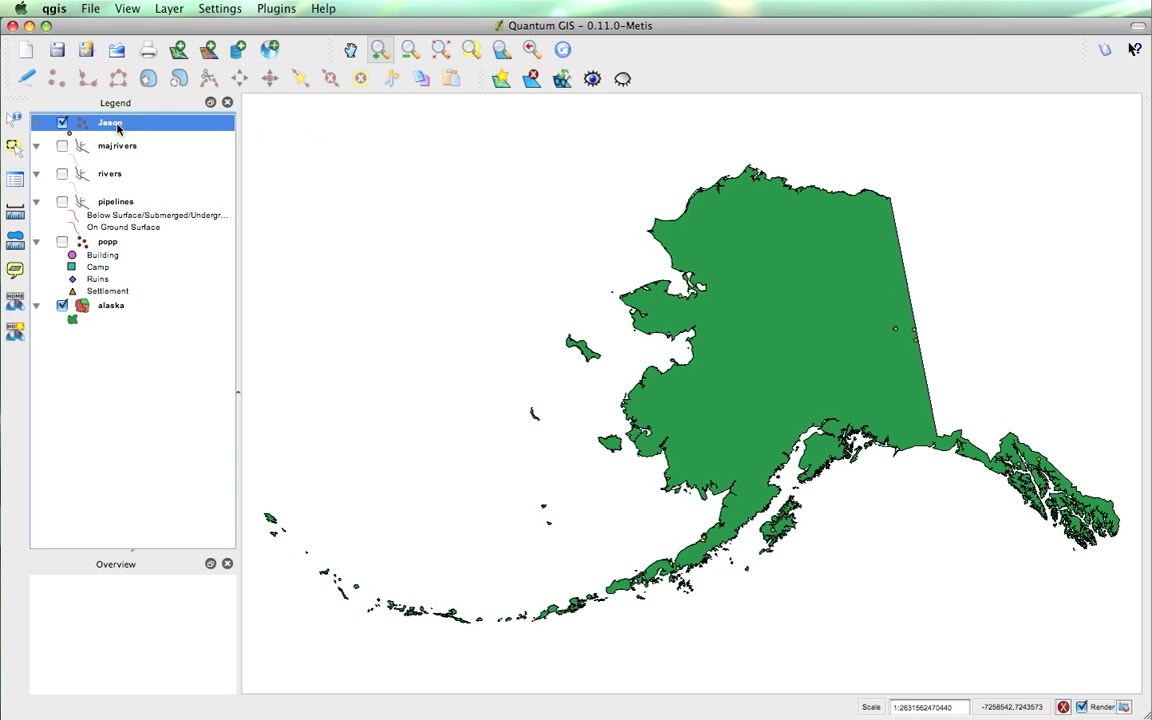
double_click(111, 123)
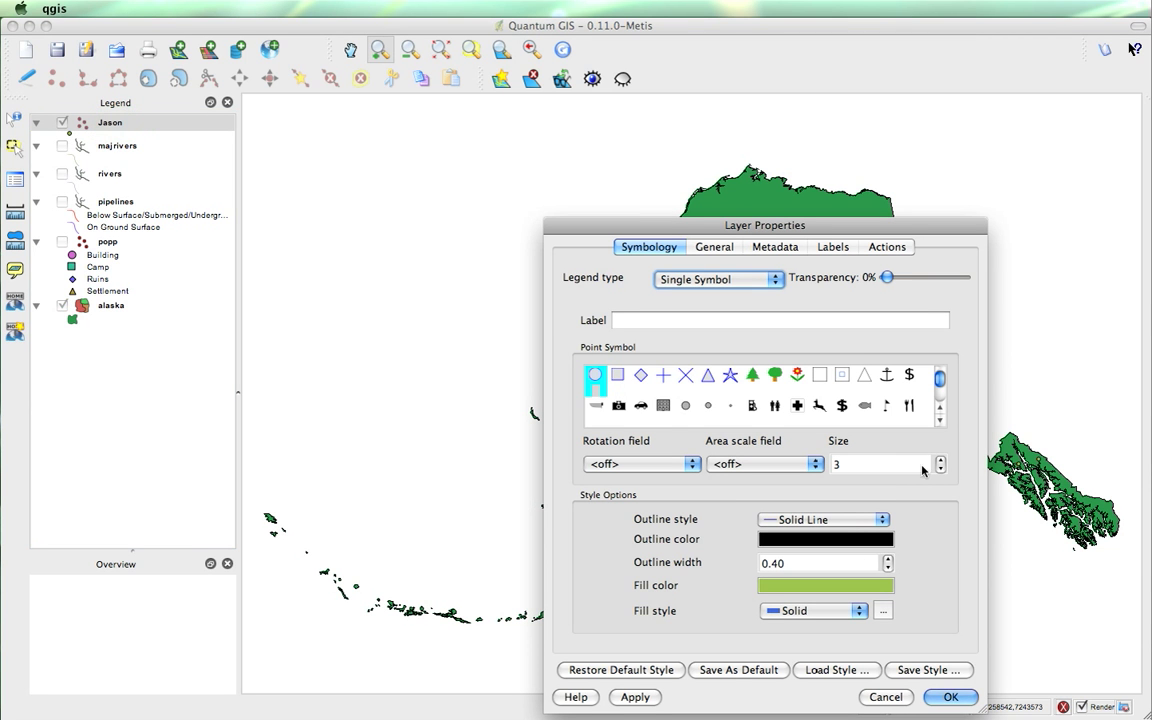
Step: Set the ruins layer symbol to size 5, a bright yellow-green fill, and a diamond shape
double_click(941, 459)
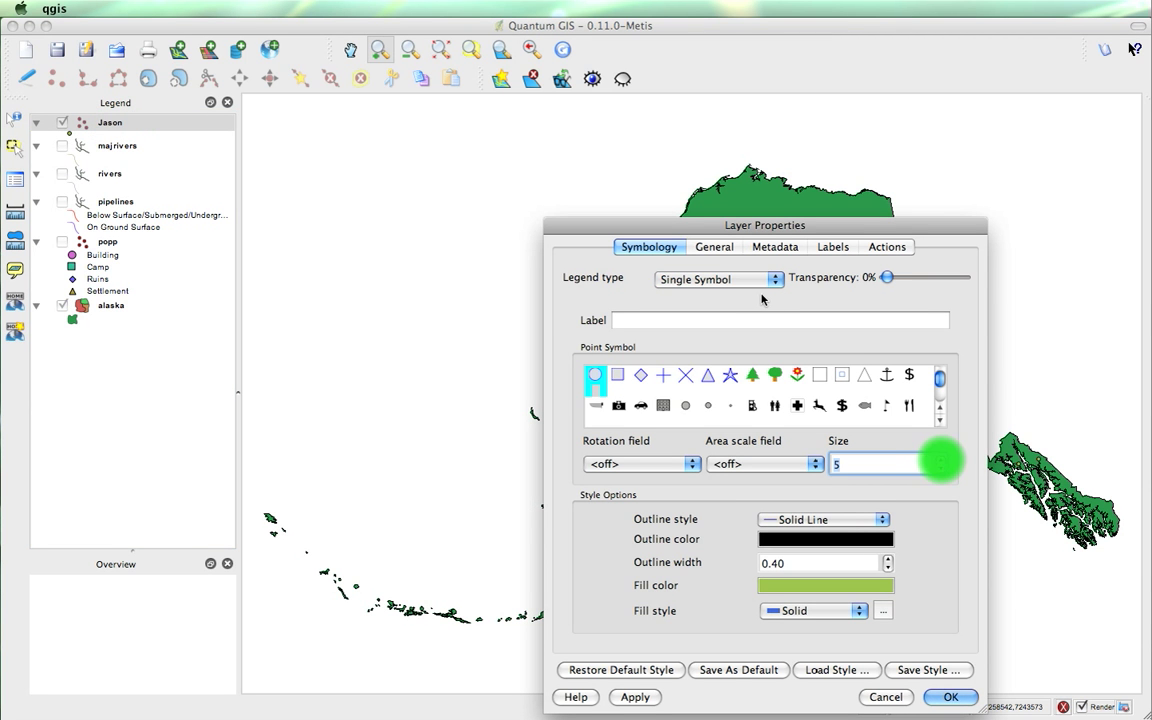
click(866, 587)
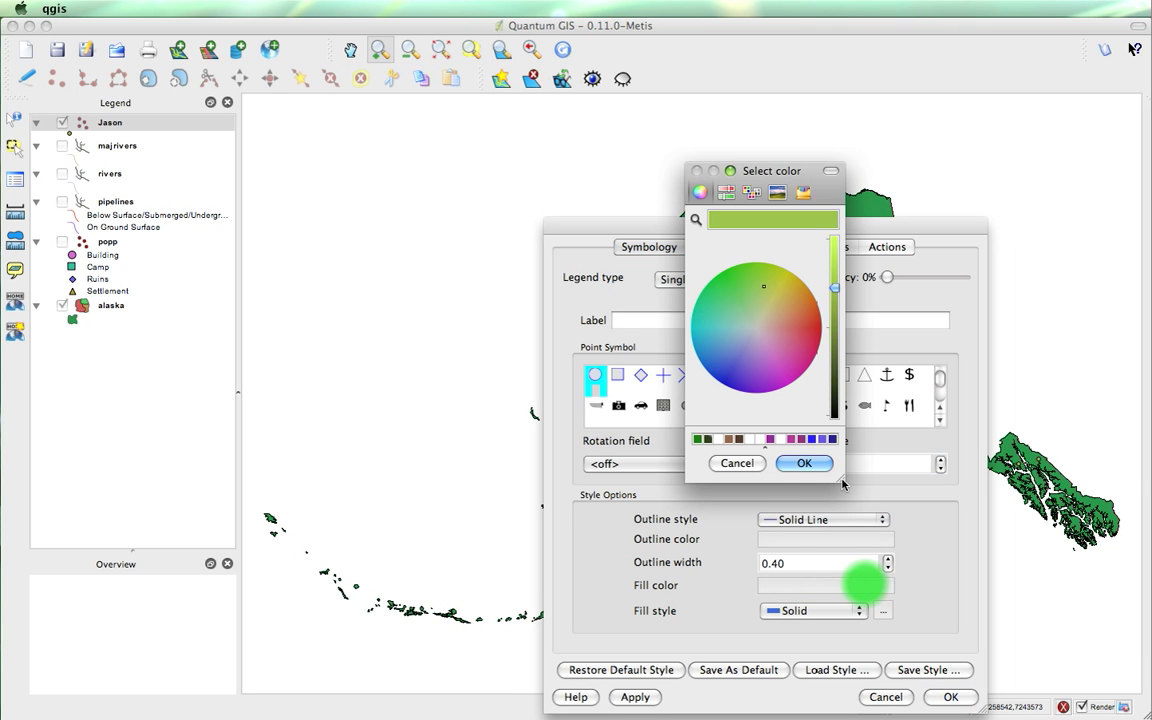
drag(810, 326, 834, 252)
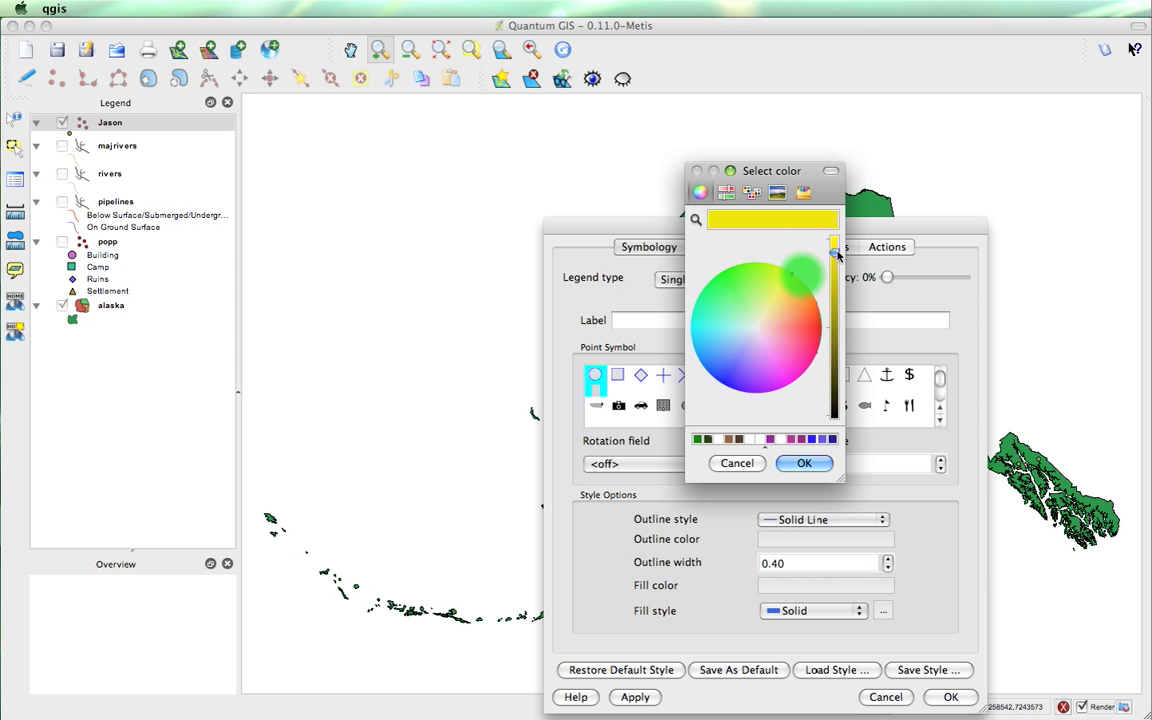
click(760, 265)
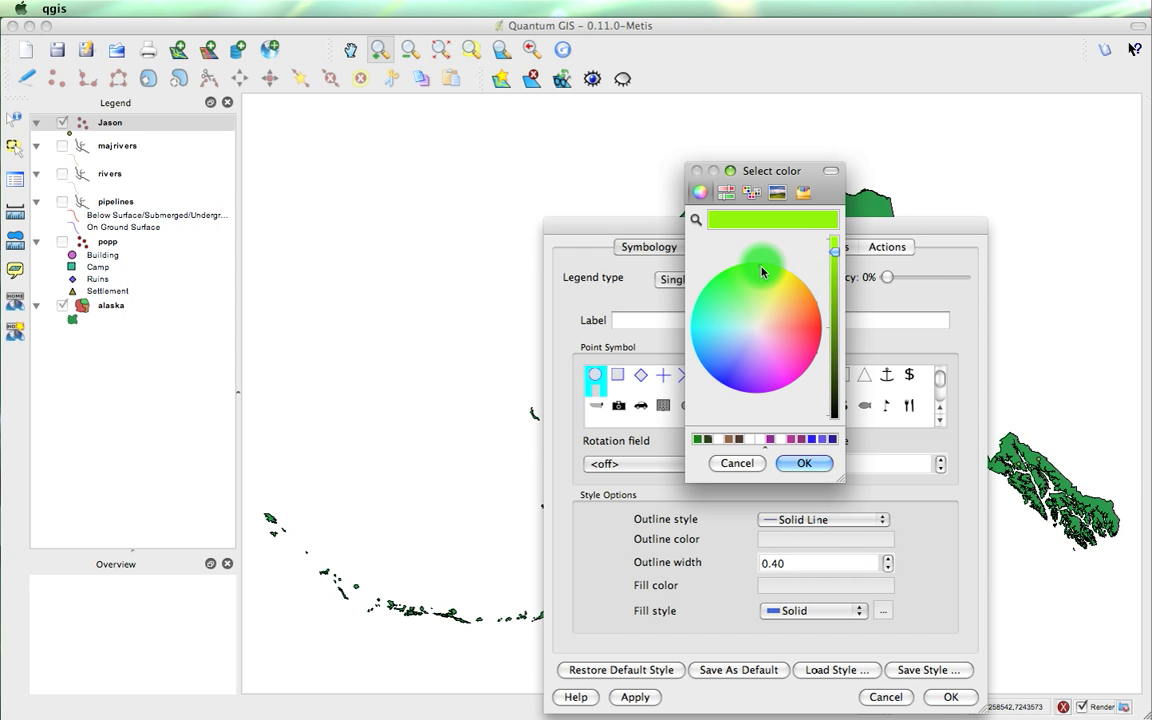
click(806, 463)
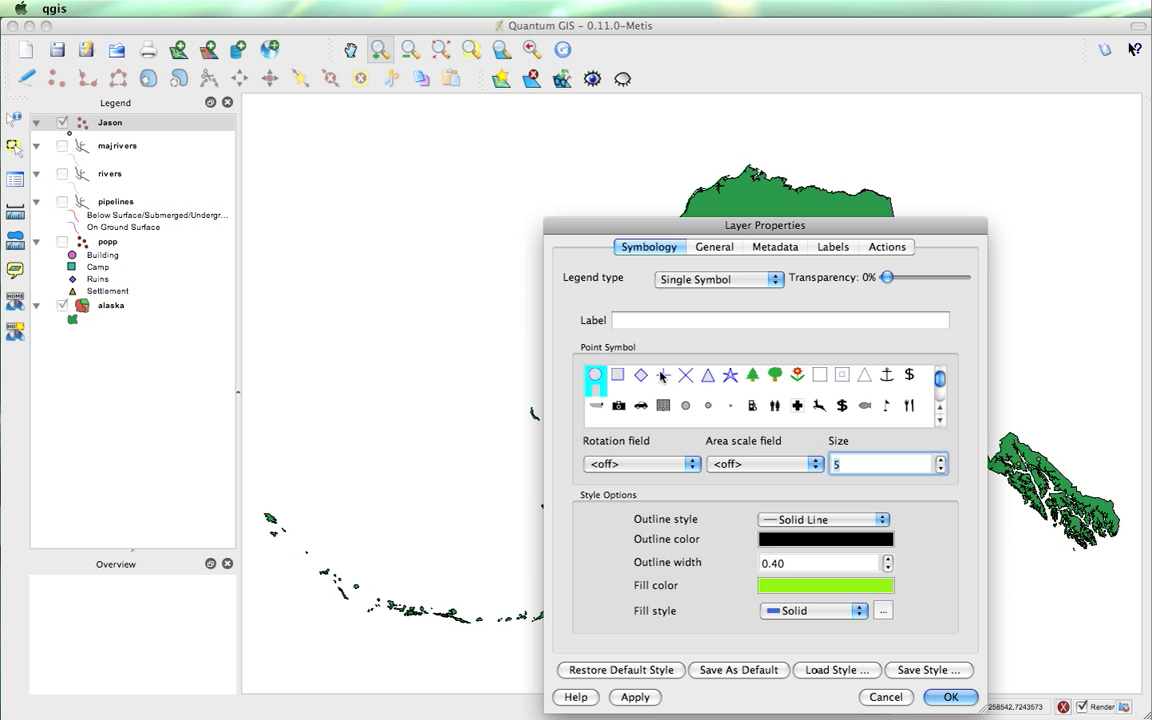
click(641, 375)
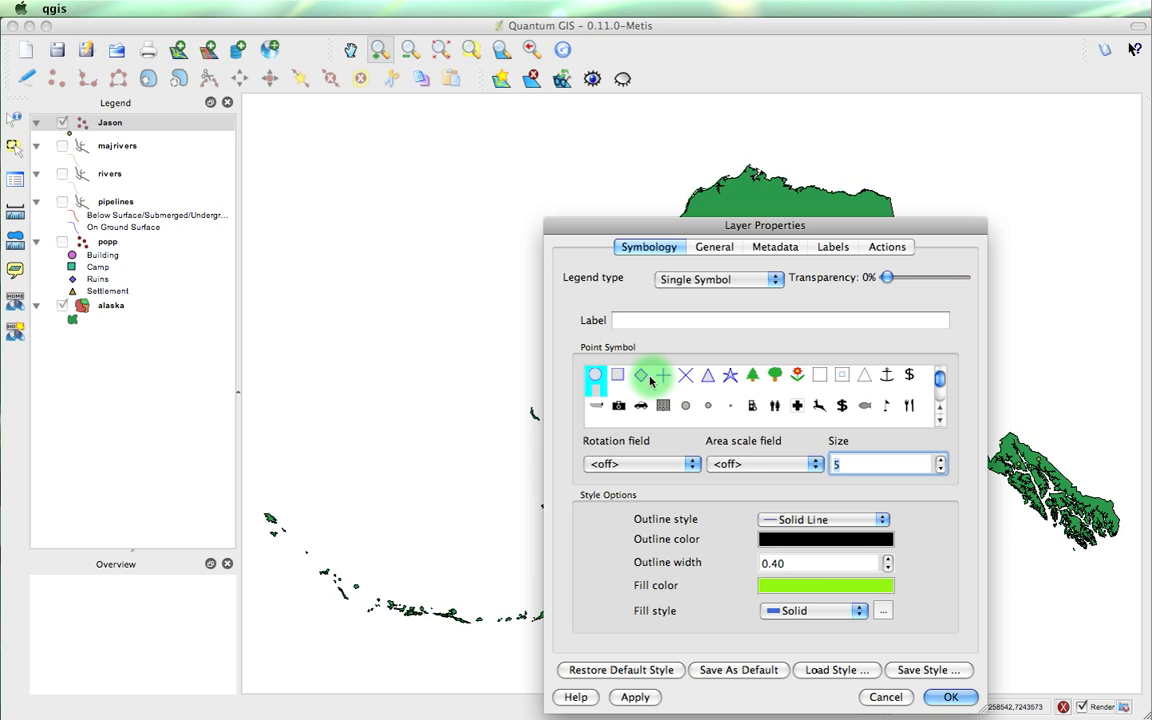
click(951, 697)
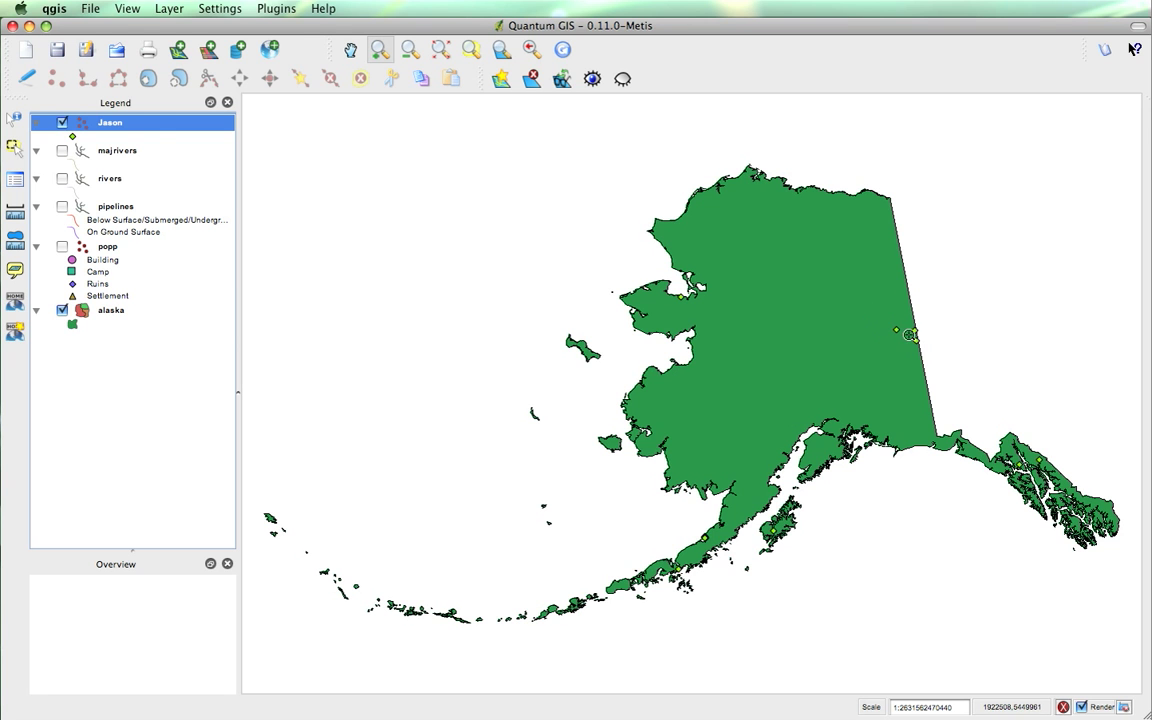
Step: Identify the west-coast ruin (cat 96, F_CODE AL200, TYPE RUINS) and move the results window aside
click(155, 123)
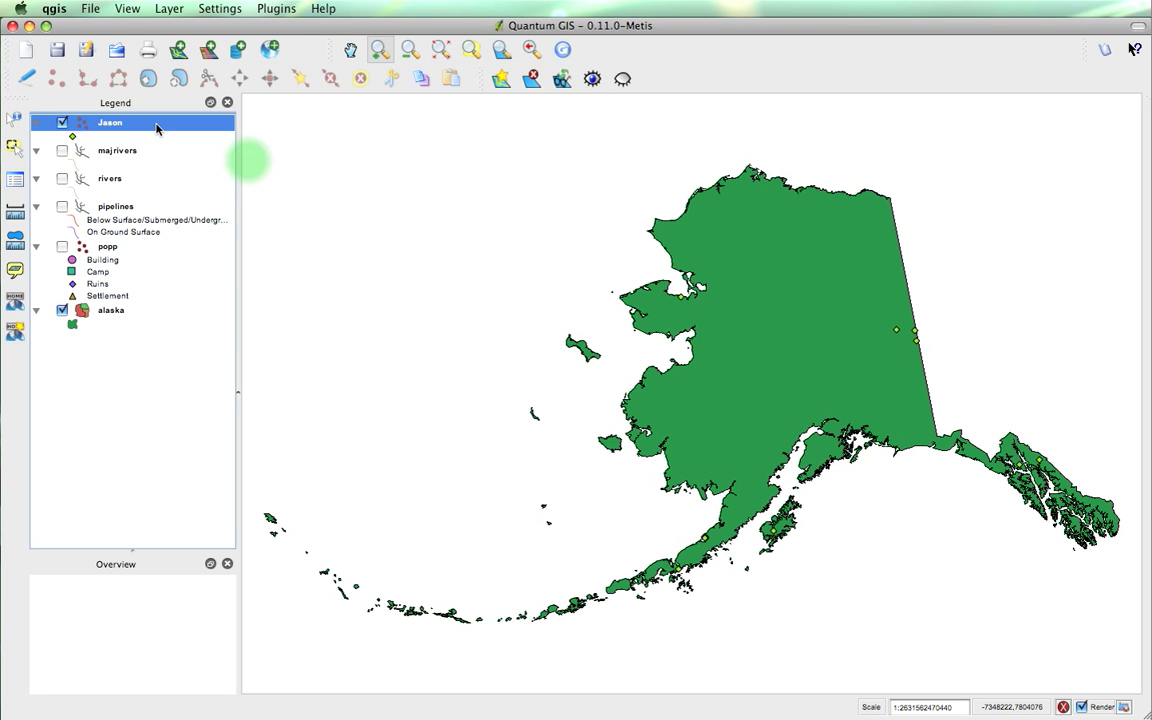
click(13, 122)
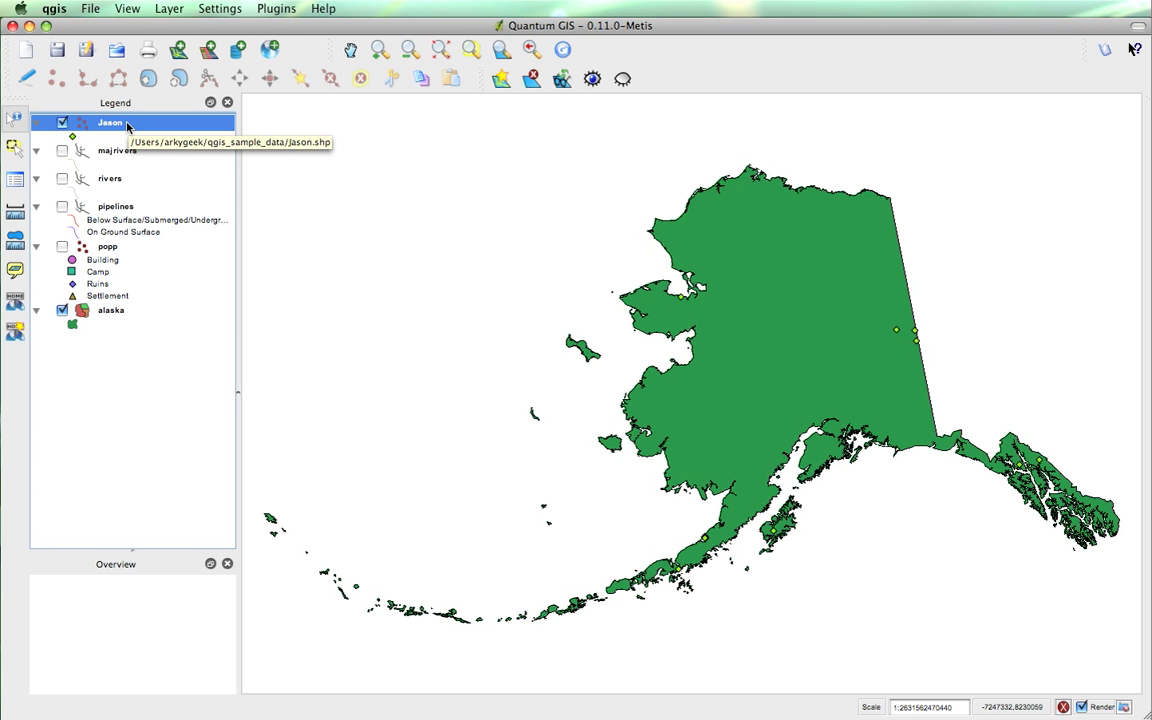
click(680, 297)
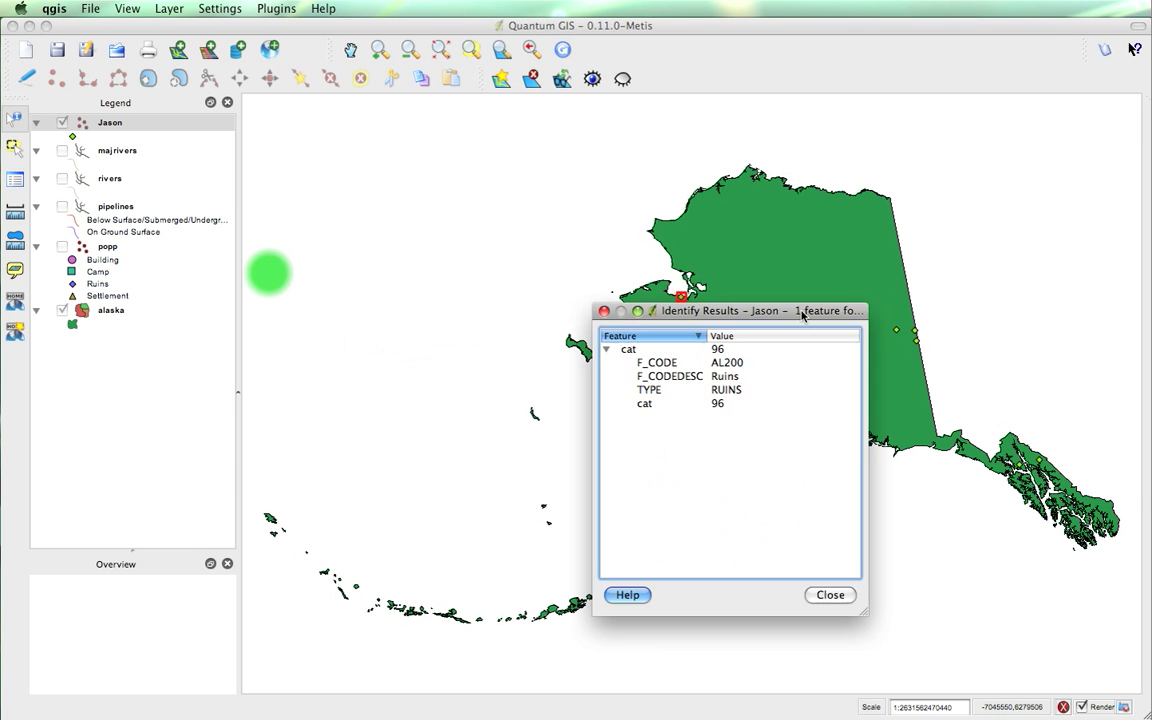
drag(727, 277, 248, 362)
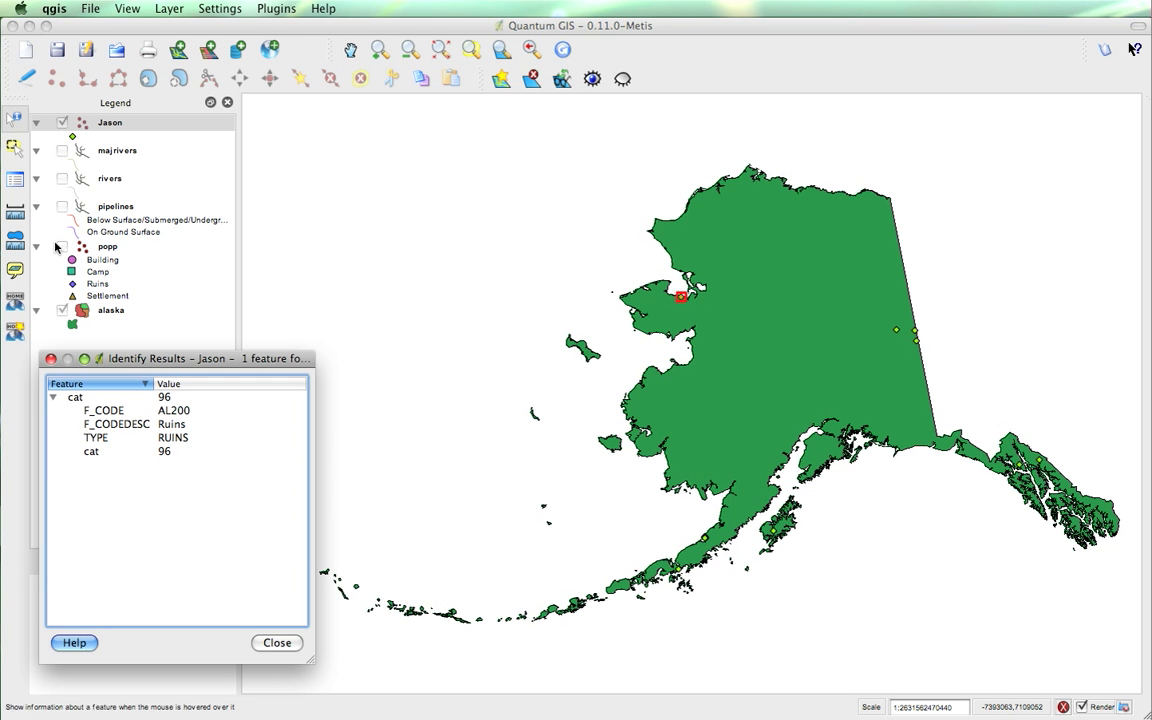
Step: Browse the ruins attribute table, identify eastern ruins cat 973 and 988, then select the alaska layer
click(15, 180)
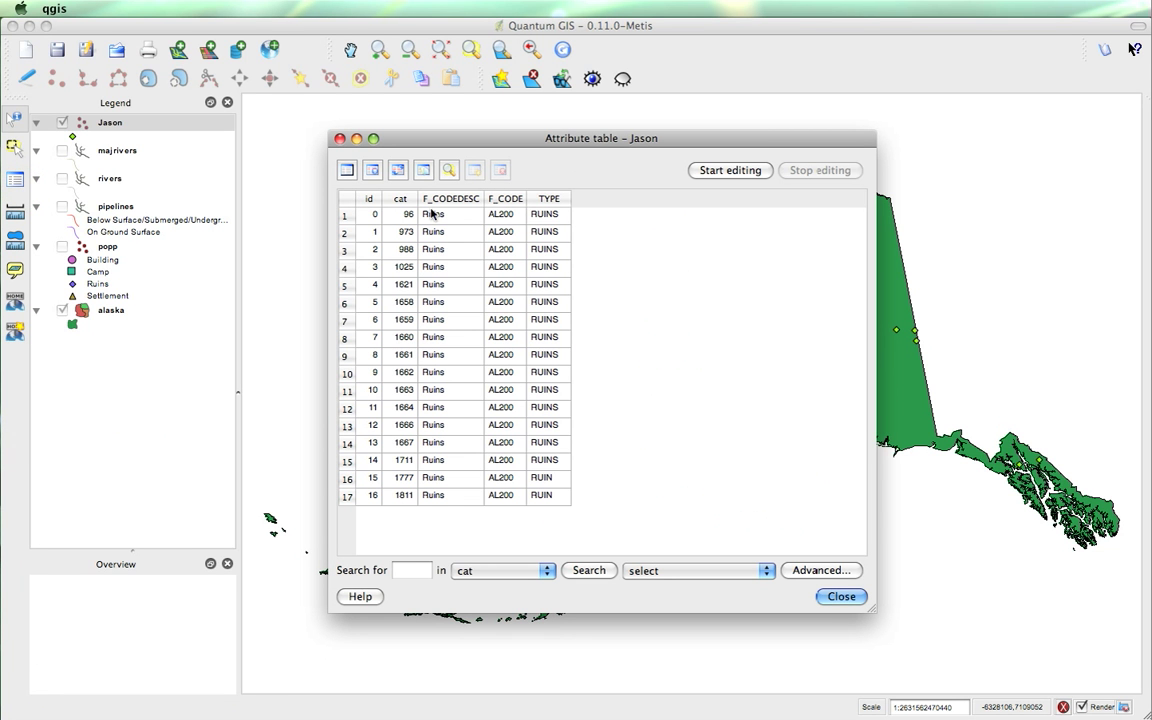
click(843, 596)
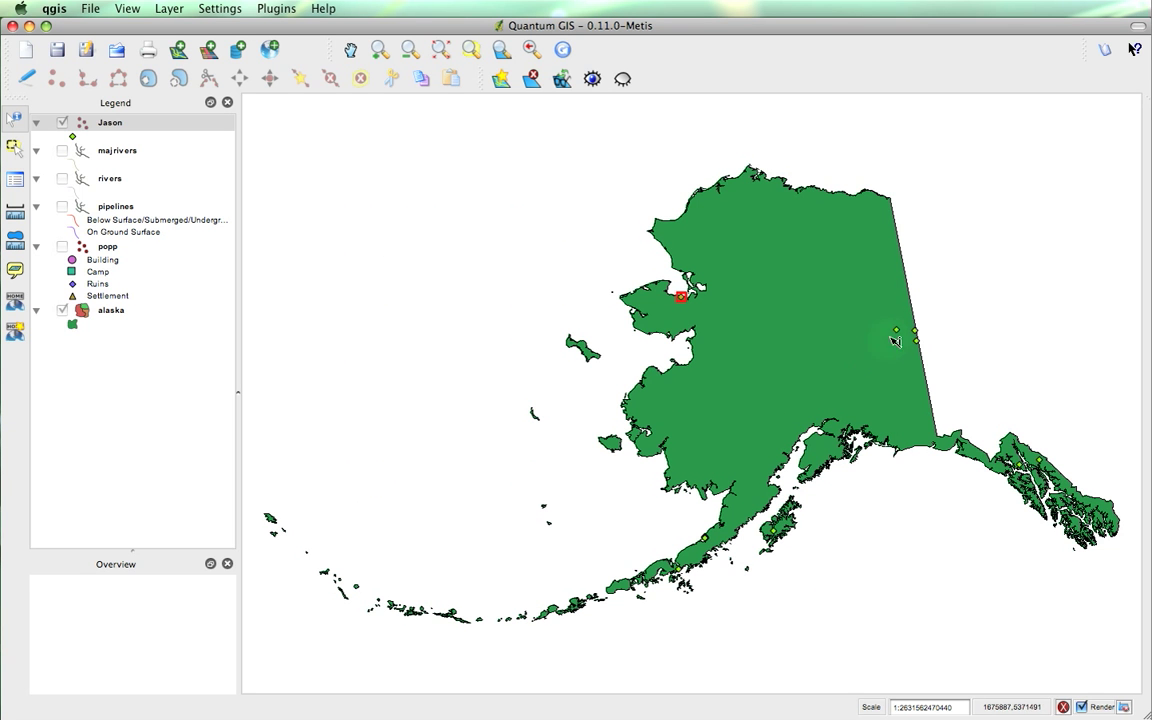
click(898, 336)
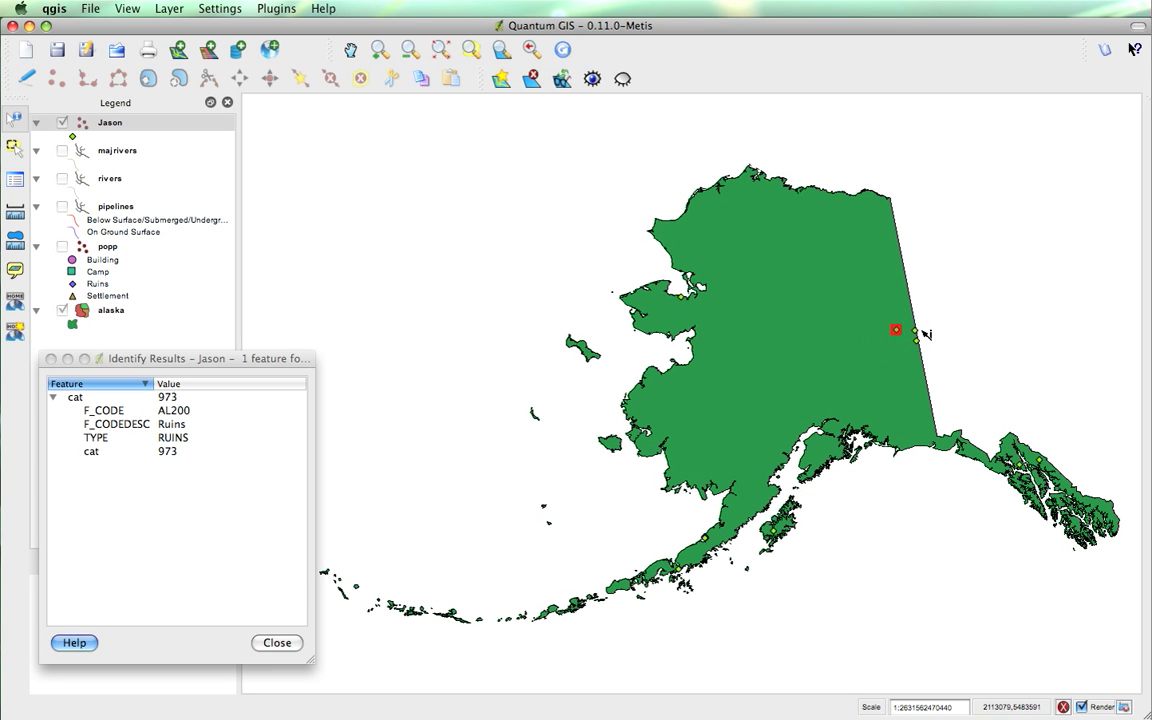
click(918, 334)
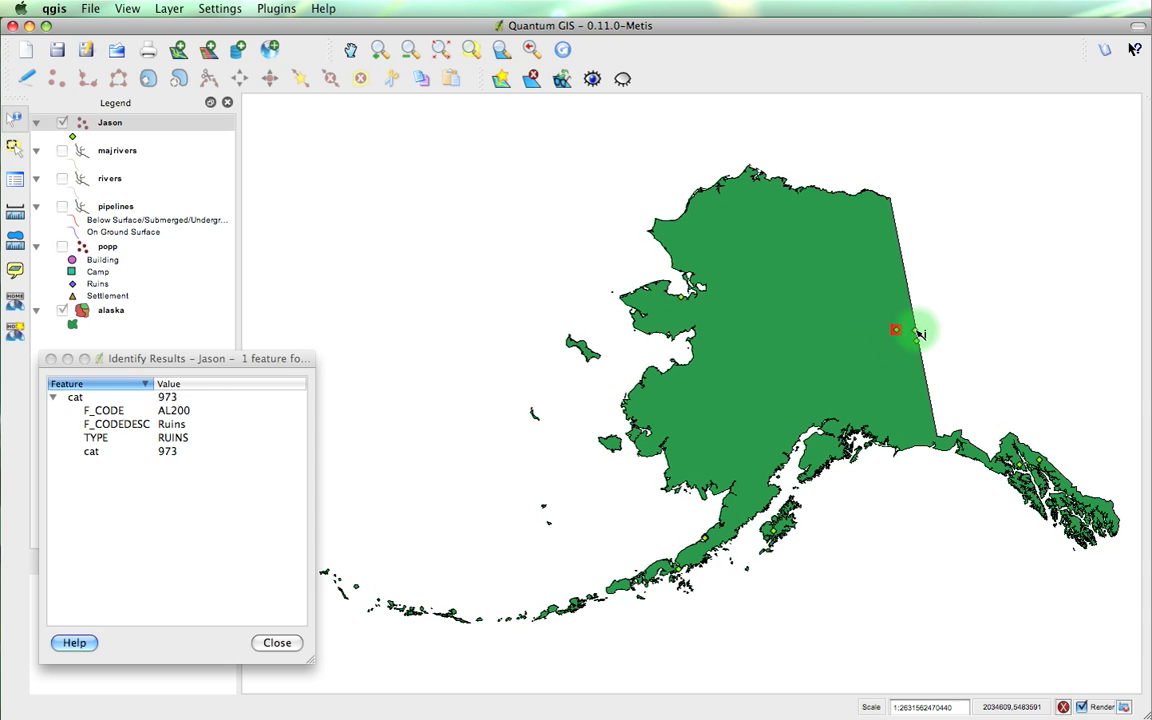
click(835, 370)
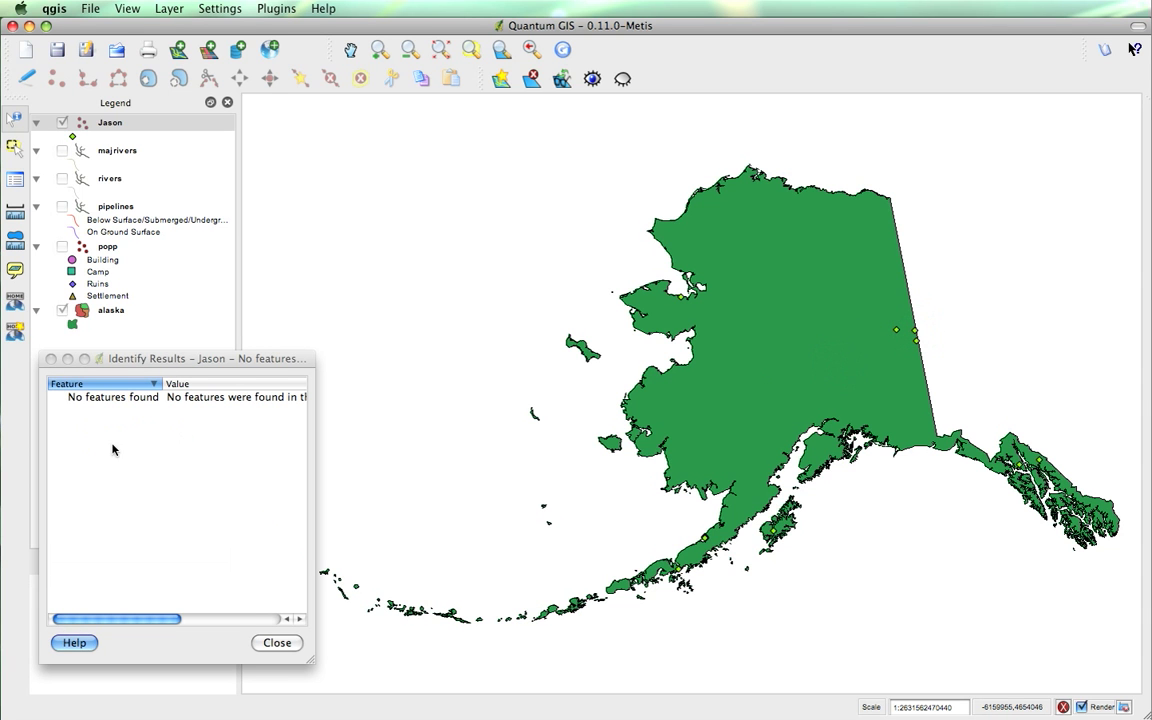
drag(165, 622, 136, 527)
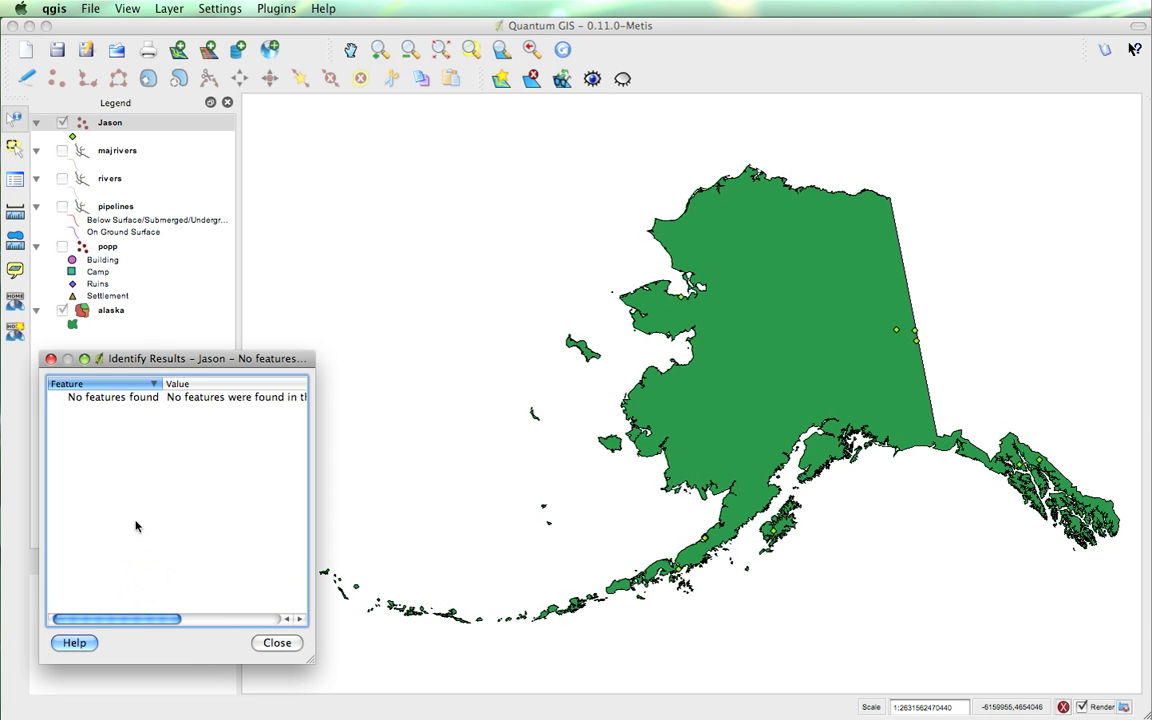
click(109, 312)
Step: Identify the Alaska polygon, showing cat 600, NAME Alaska, AREA_MI 535693.726324
click(818, 321)
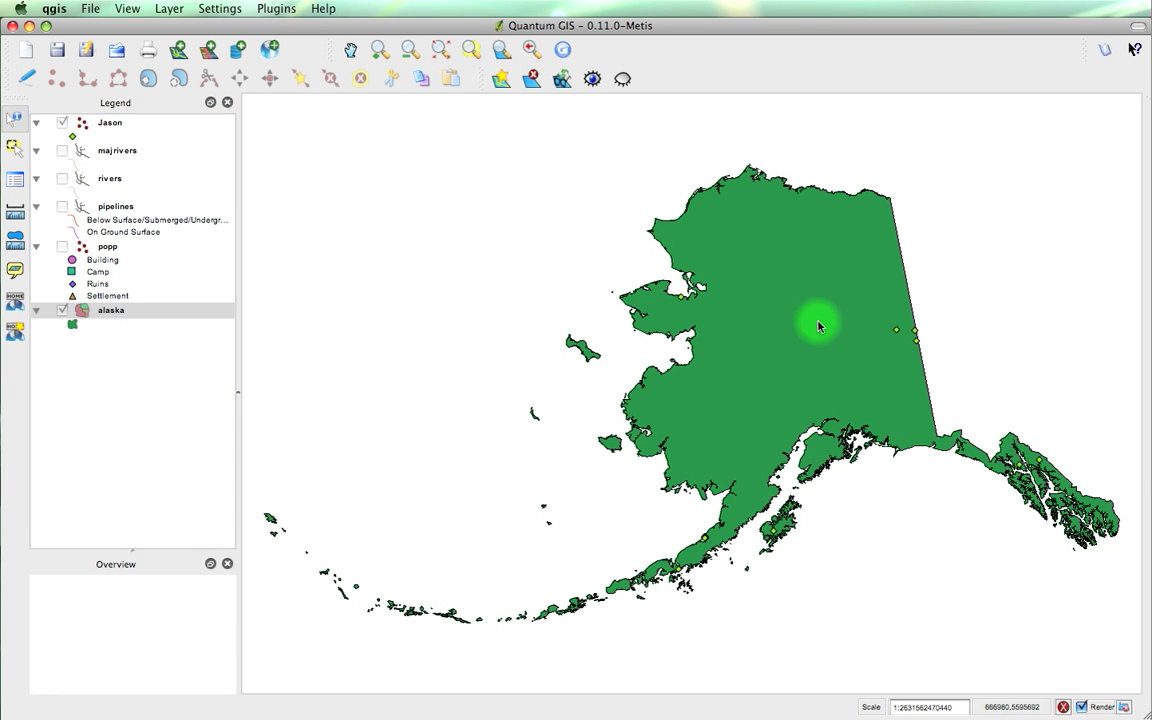